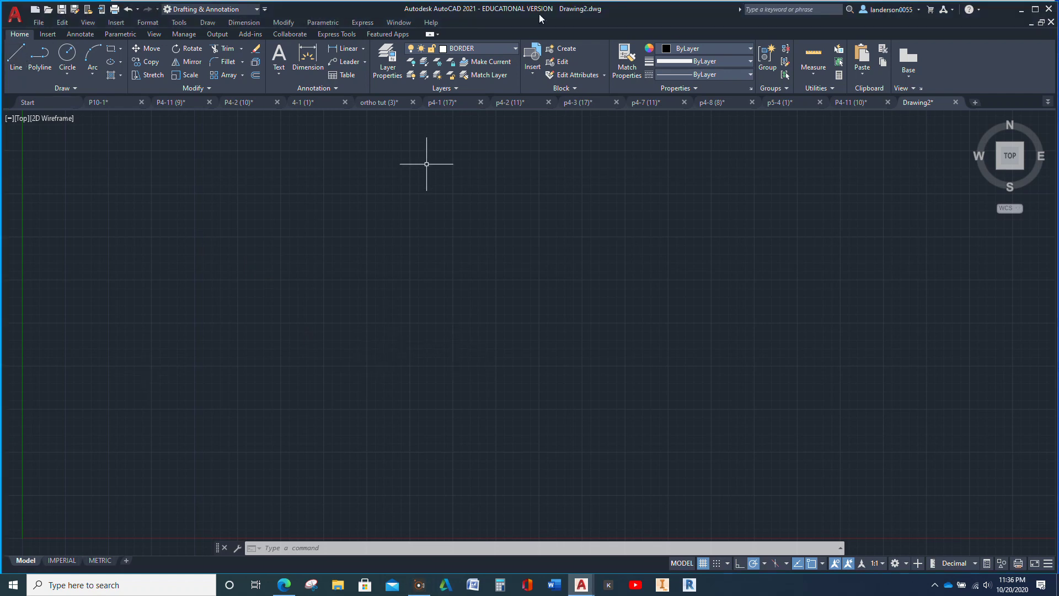
- Make OBJECT the current layer
click(515, 48)
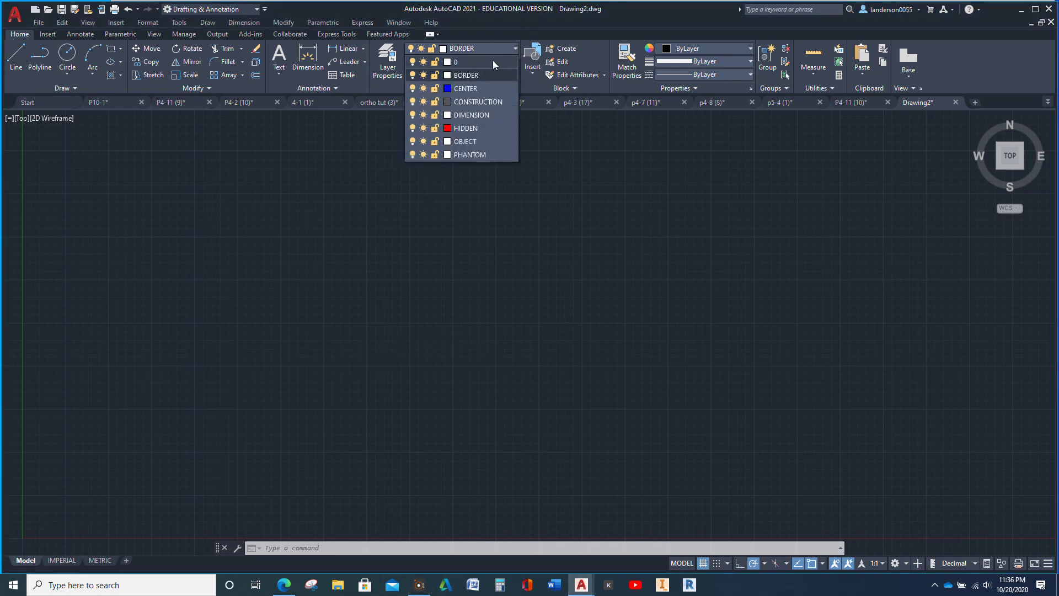
click(465, 141)
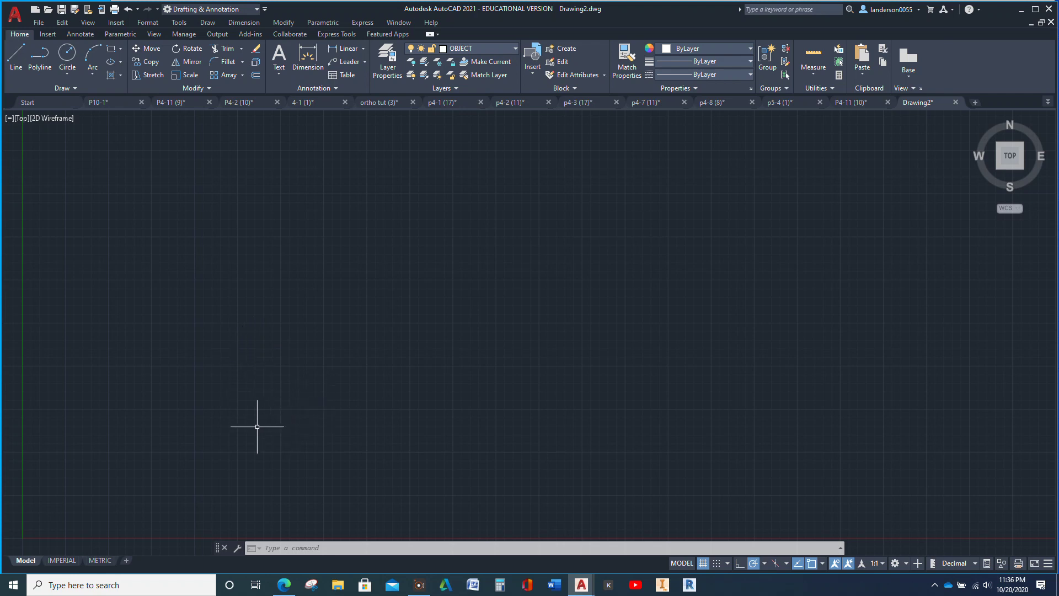
click(16, 55)
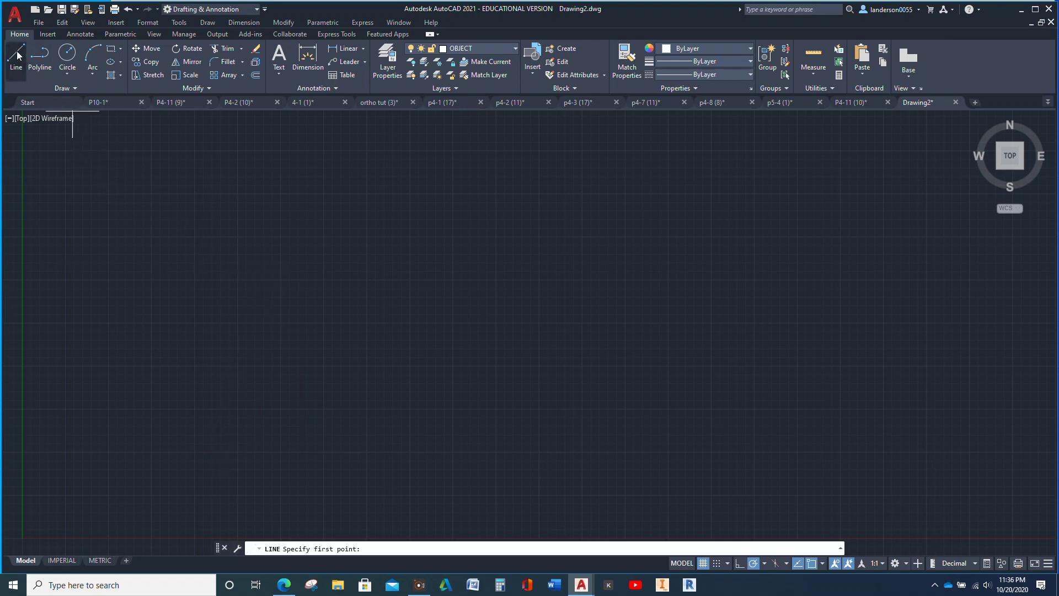
click(257, 472)
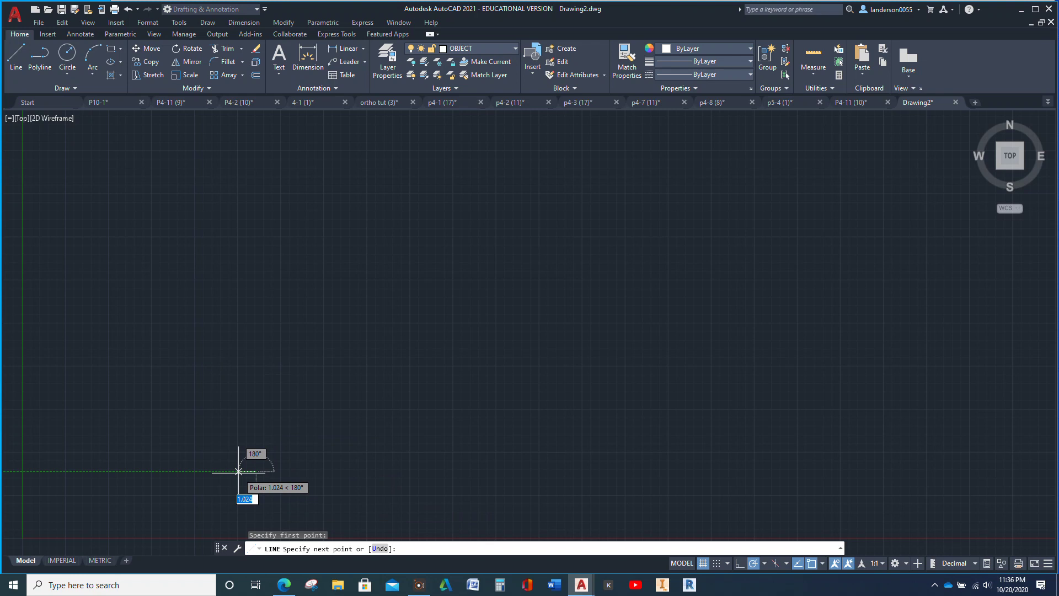
text(20)
key(Return)
scroll(238, 471, down, 4)
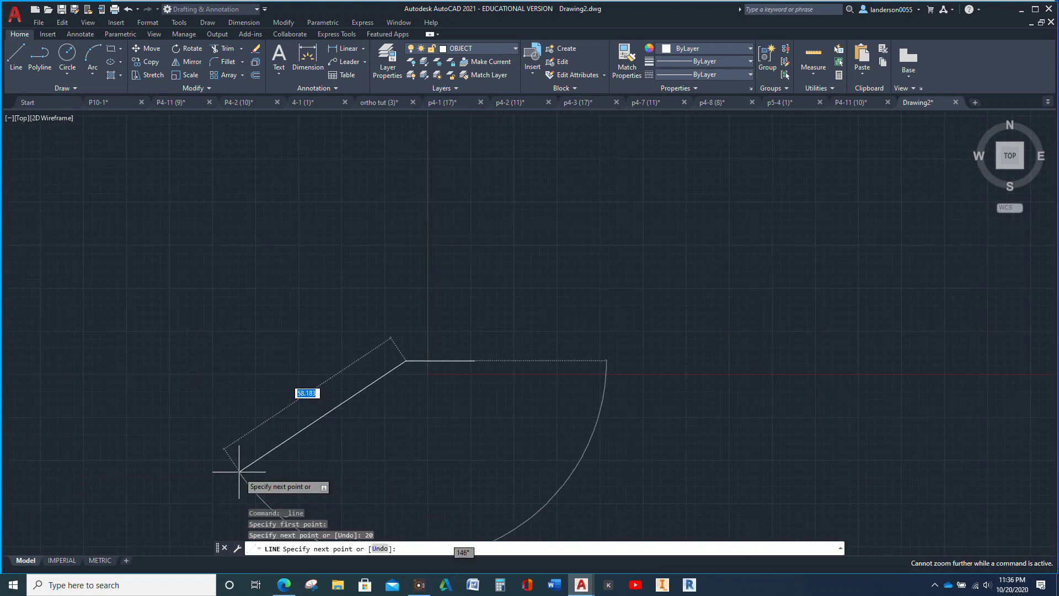
scroll(314, 331, down, 2)
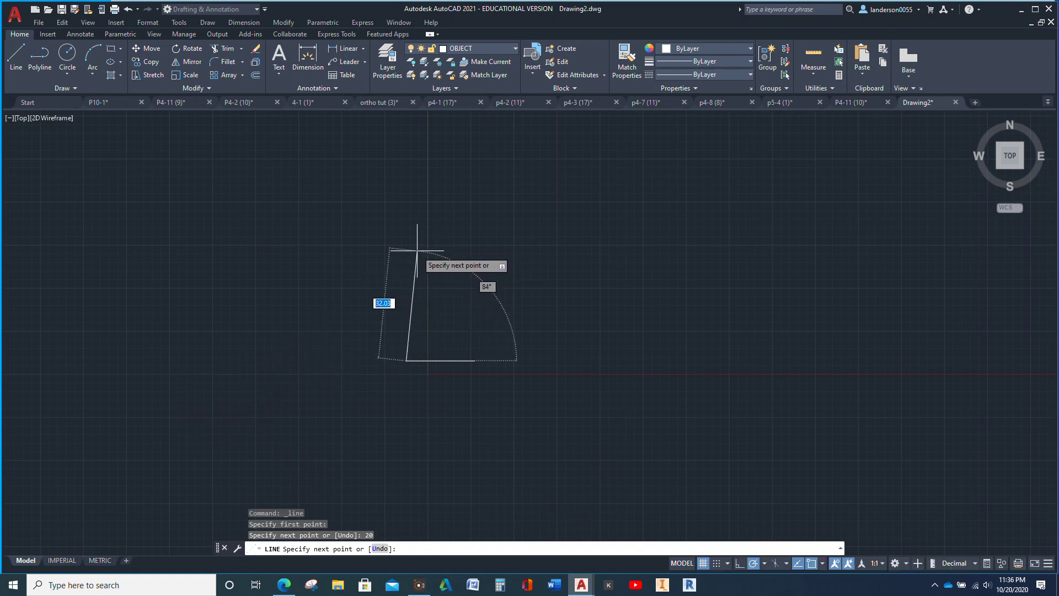
middle_drag(405, 250, 285, 401)
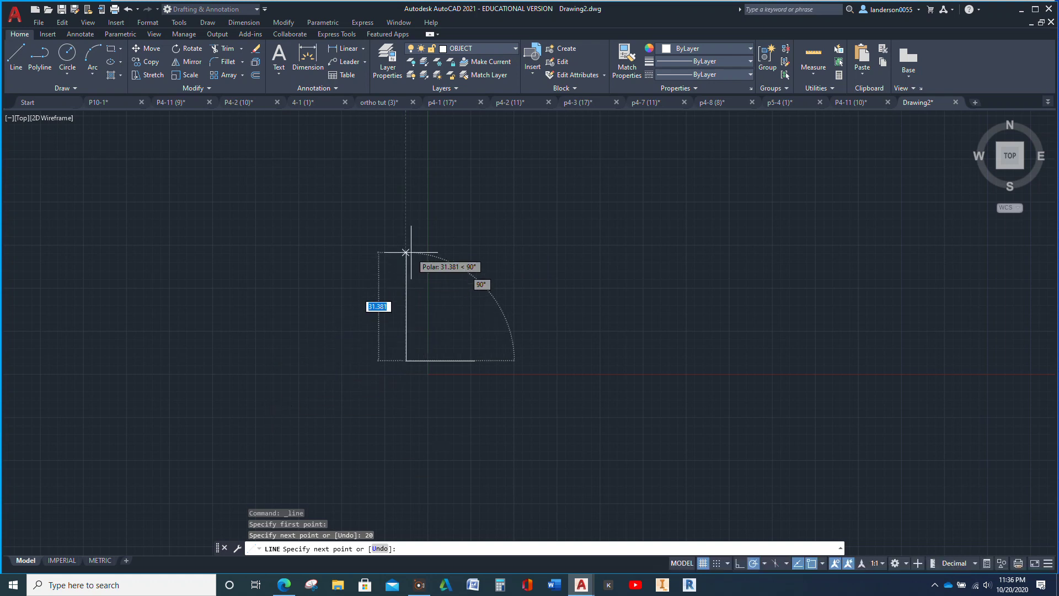
key(Escape)
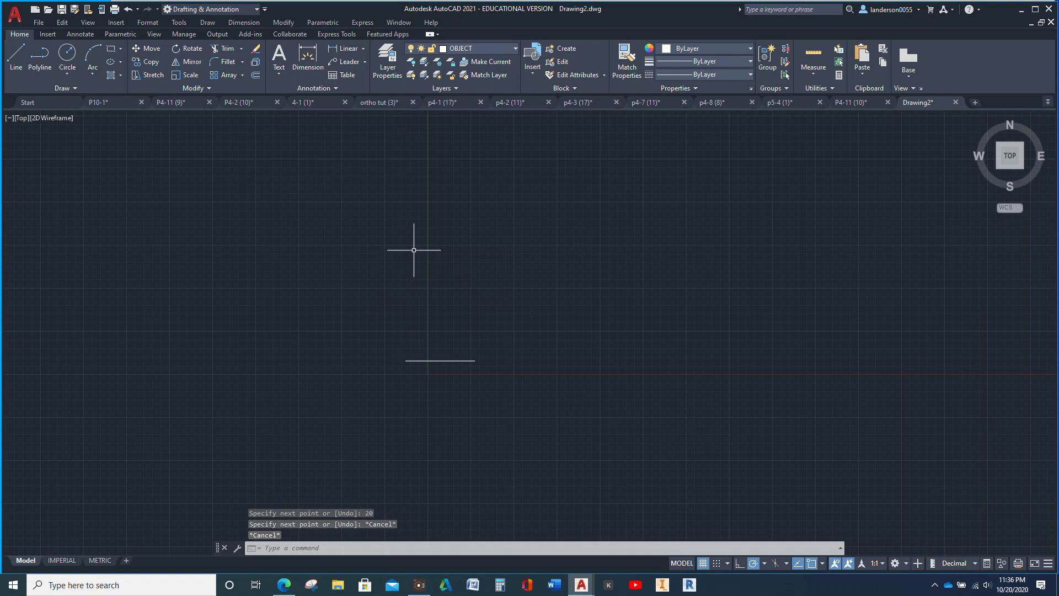
click(441, 359)
key(Delete)
- Set the model space limits from 0,0 to 400,400 and zoom to show the whole drawing area
middle_drag(476, 335, 343, 395)
text(lim)
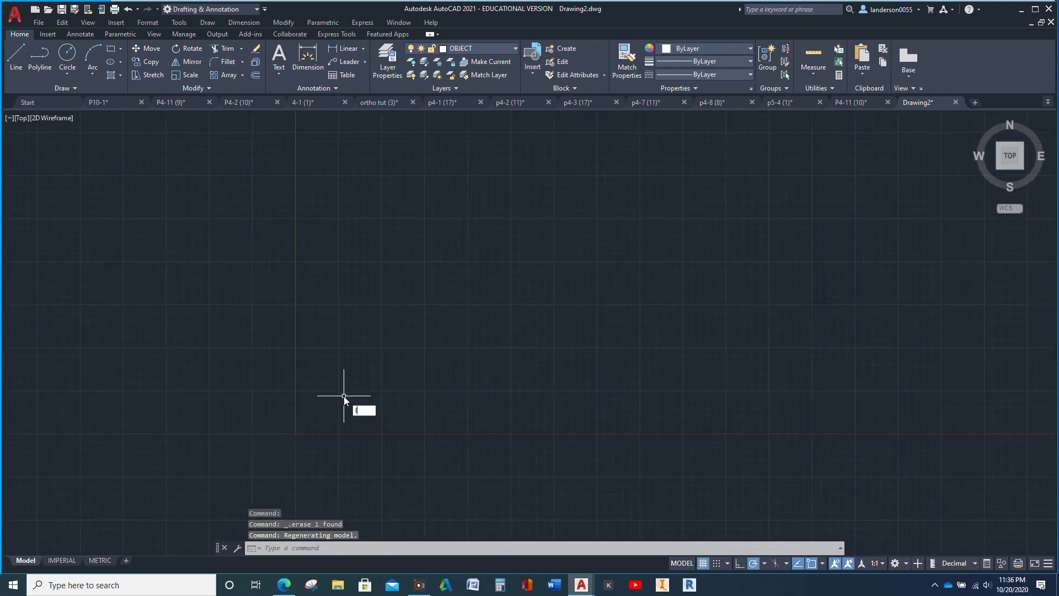
text(its)
key(Return)
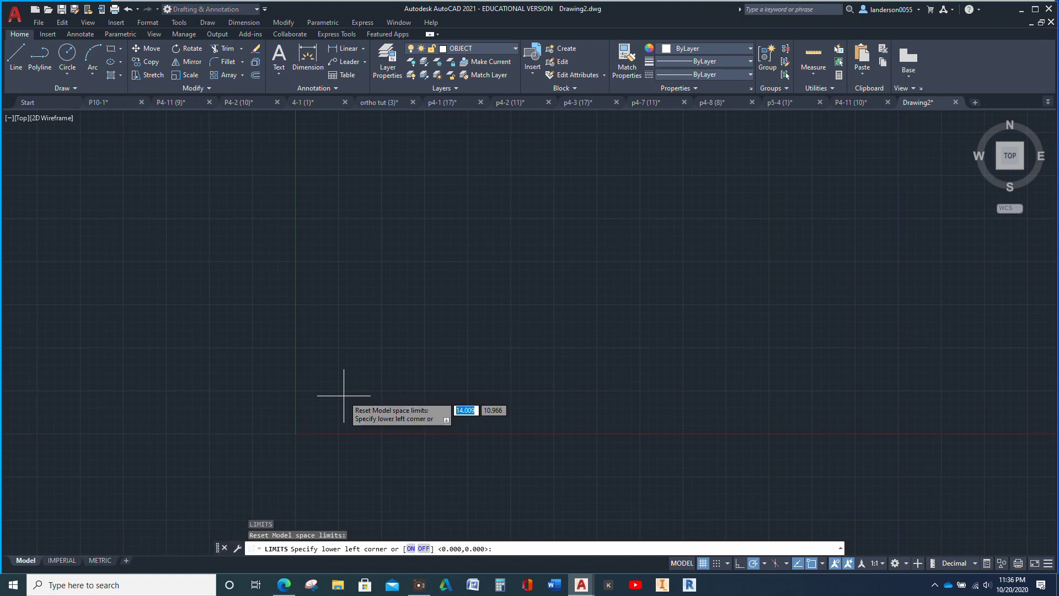
text(0)
key(Tab)
text(0)
key(Return)
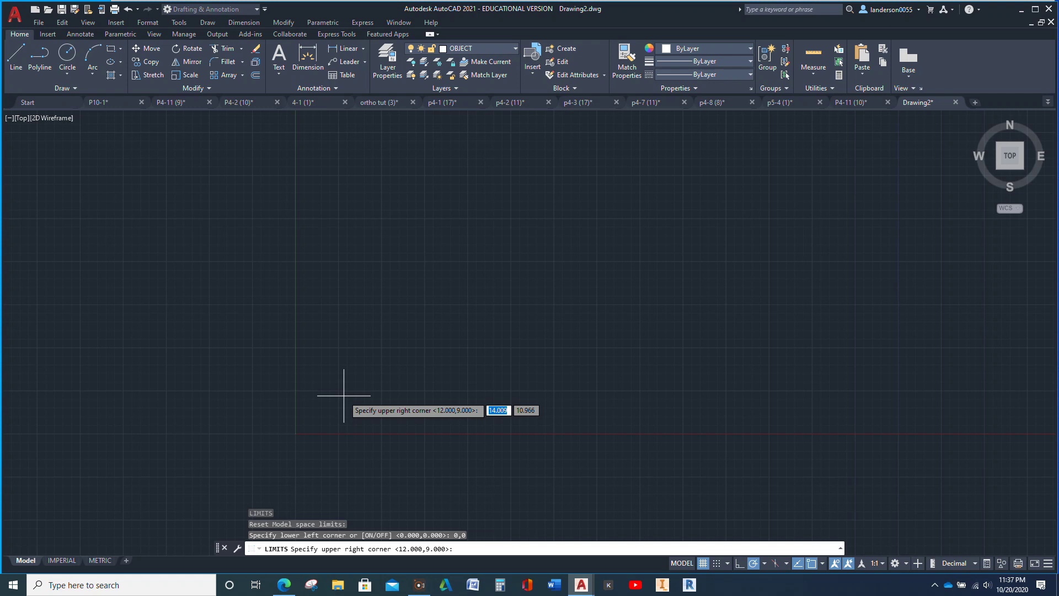
text(400)
key(Tab)
text(400)
key(Return)
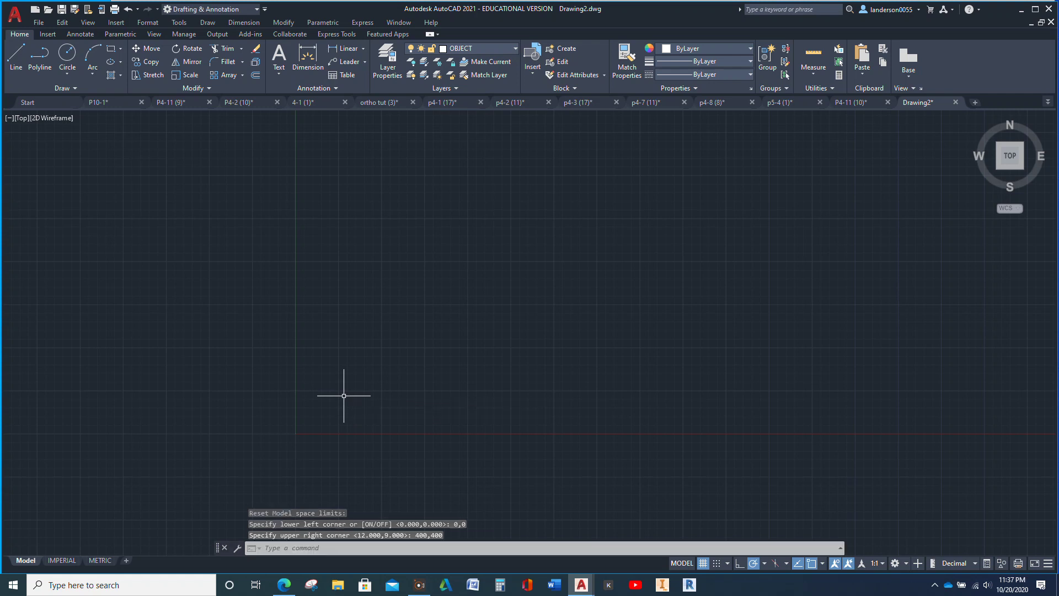
text(z)
key(Return)
text(a)
key(Return)
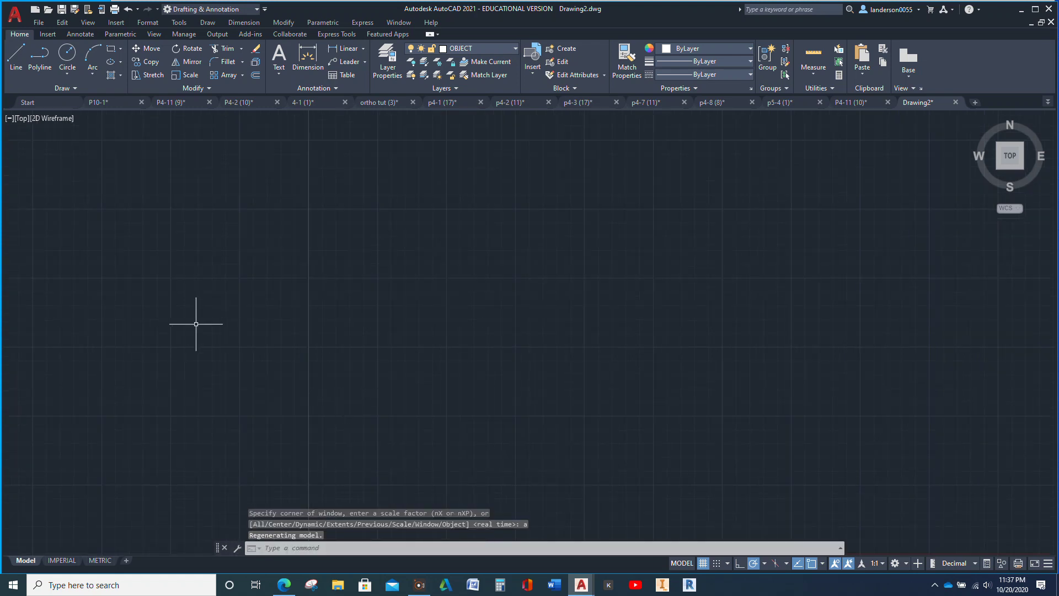
- Start the L-shaped front view outline with connected lines 20 to the left, 50 up and 110 to the right
click(20, 62)
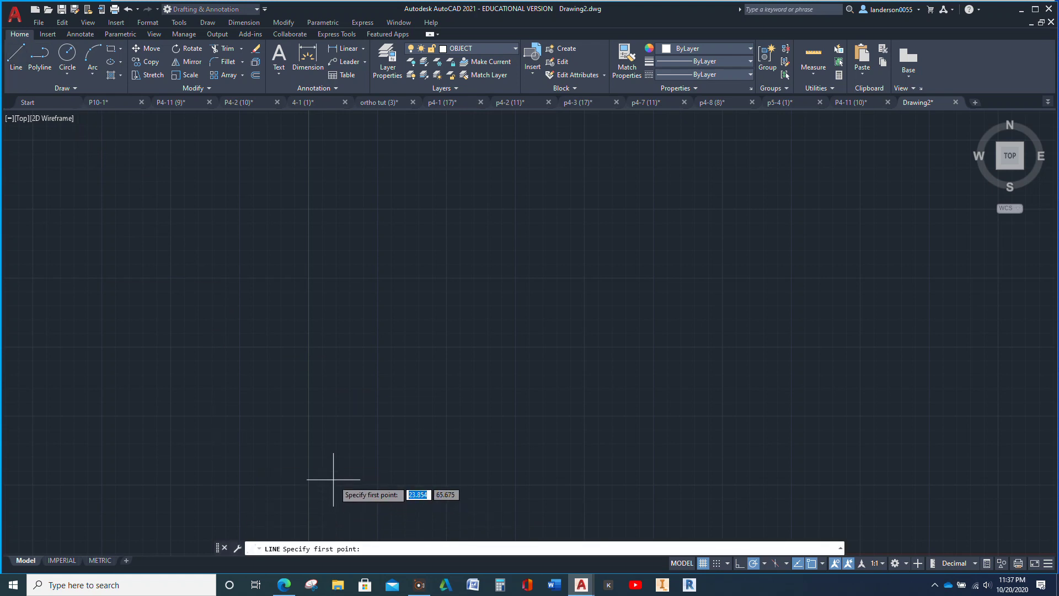
click(332, 481)
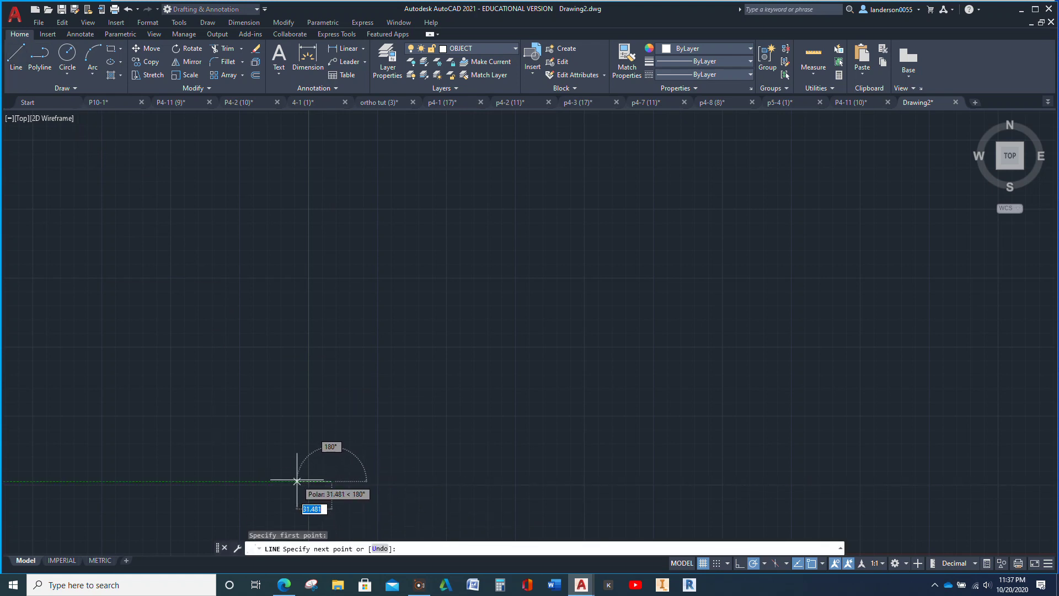
text(20)
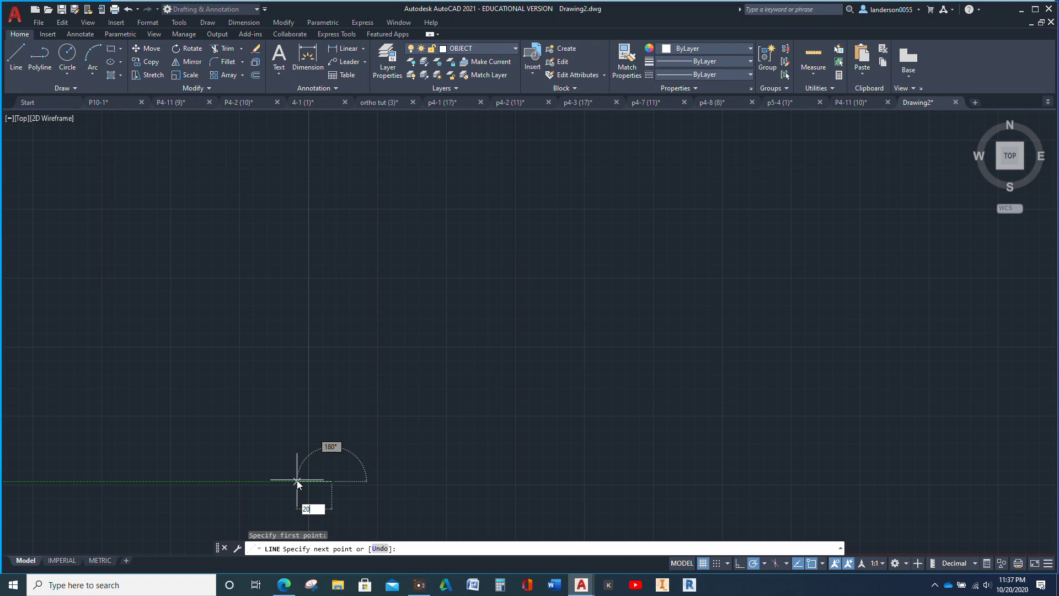
key(Return)
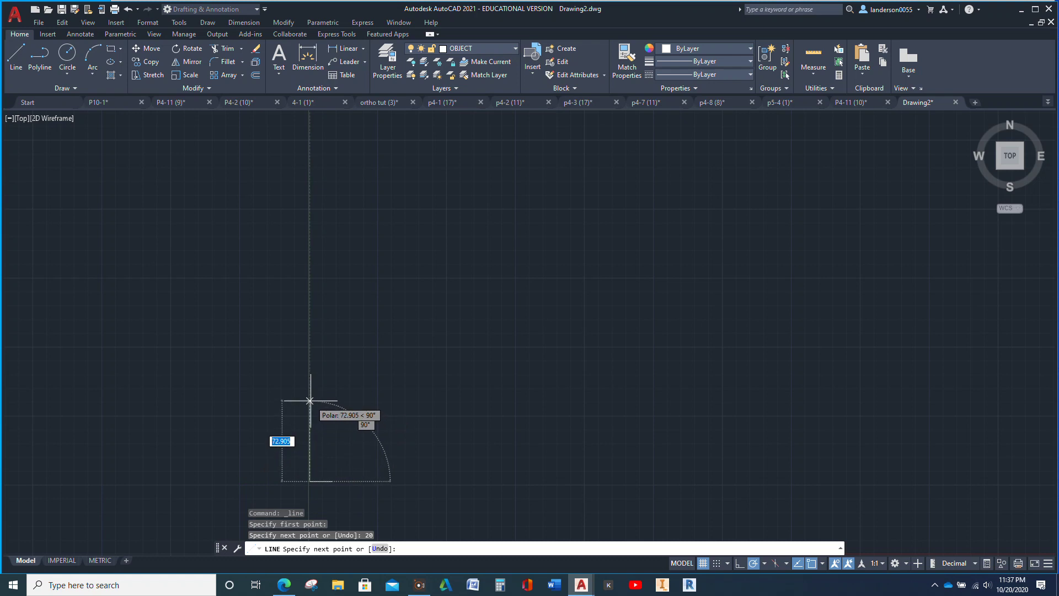
text(50)
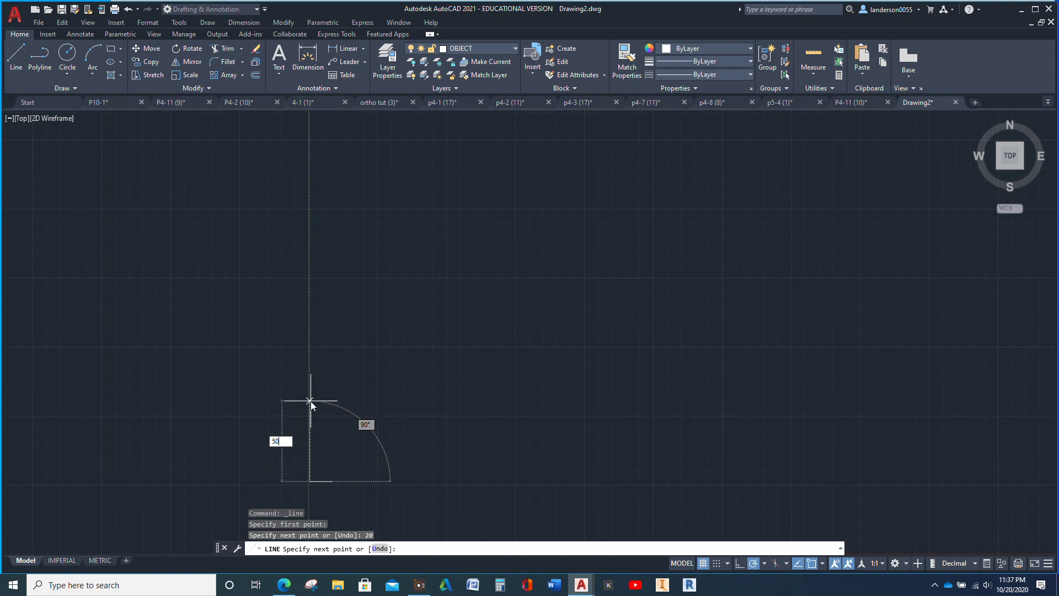
key(Return)
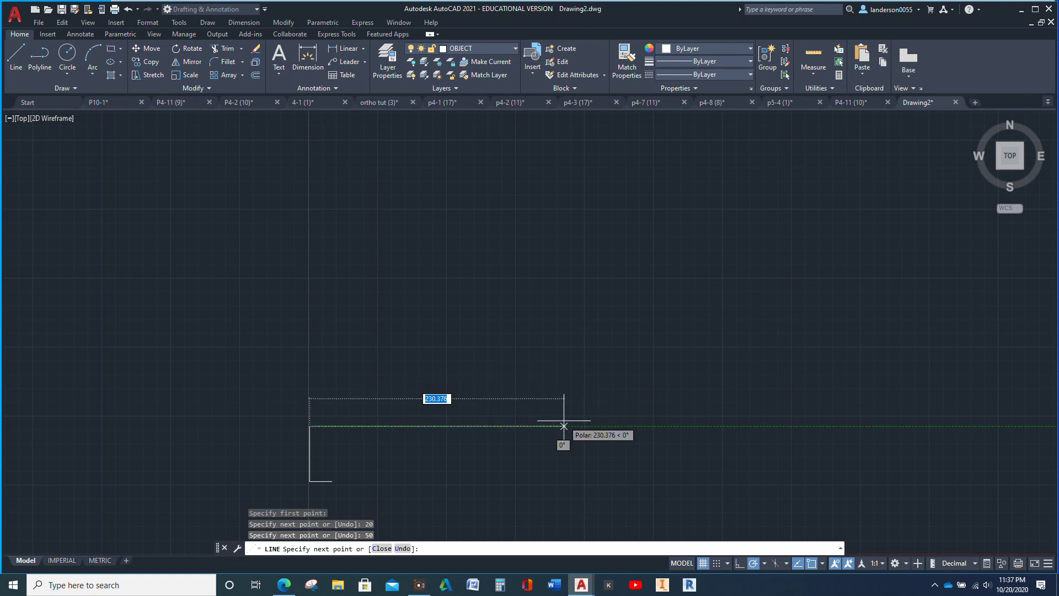
text(11)
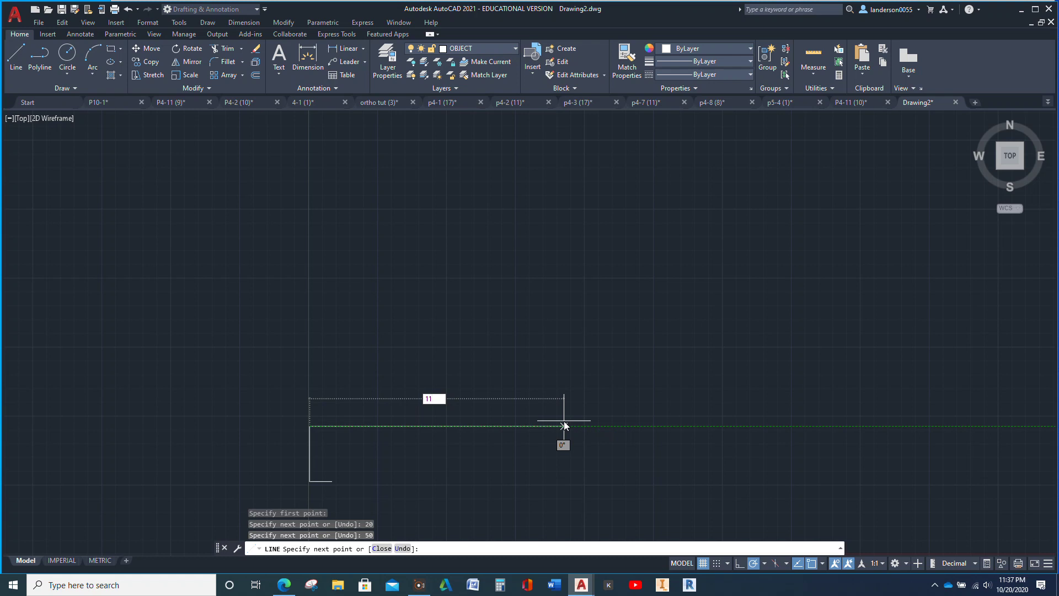
text(0)
key(Return)
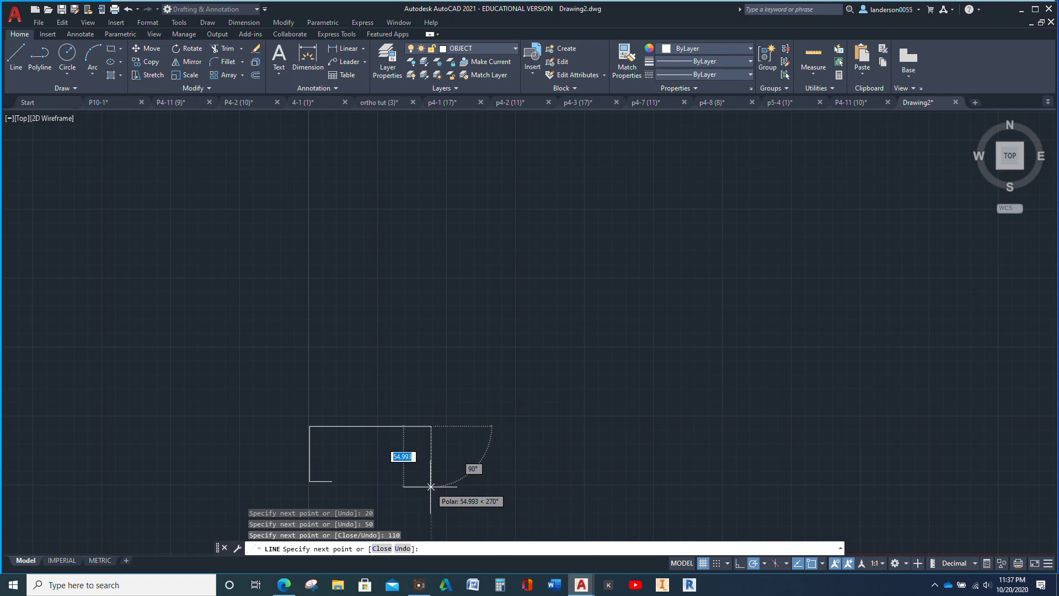
- Continue the L-shaped outline 15 down and 90 to the left, and close it back to its starting point
text(15)
key(Return)
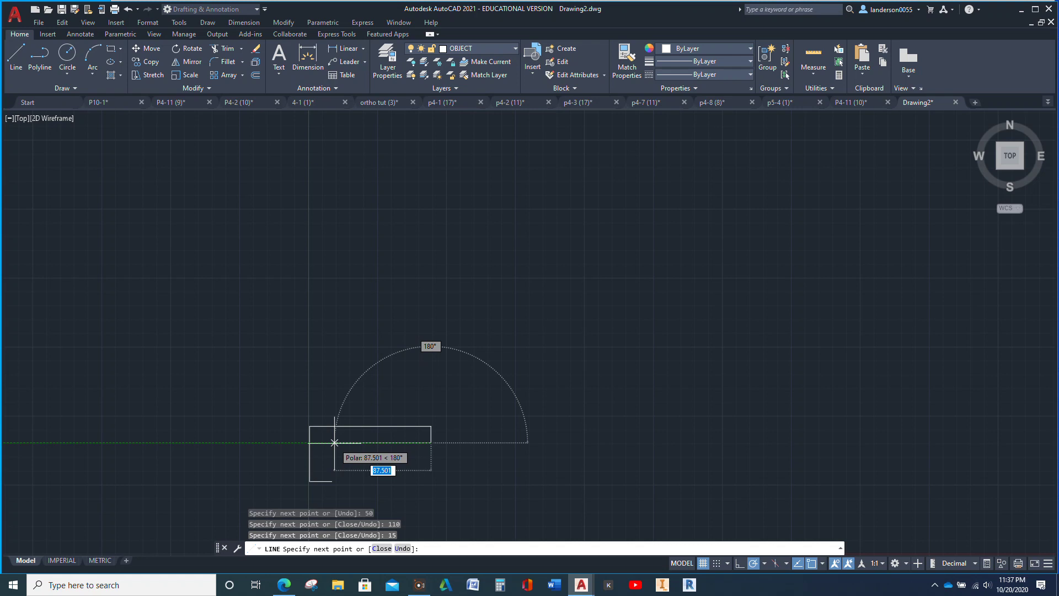
text(90)
key(Return)
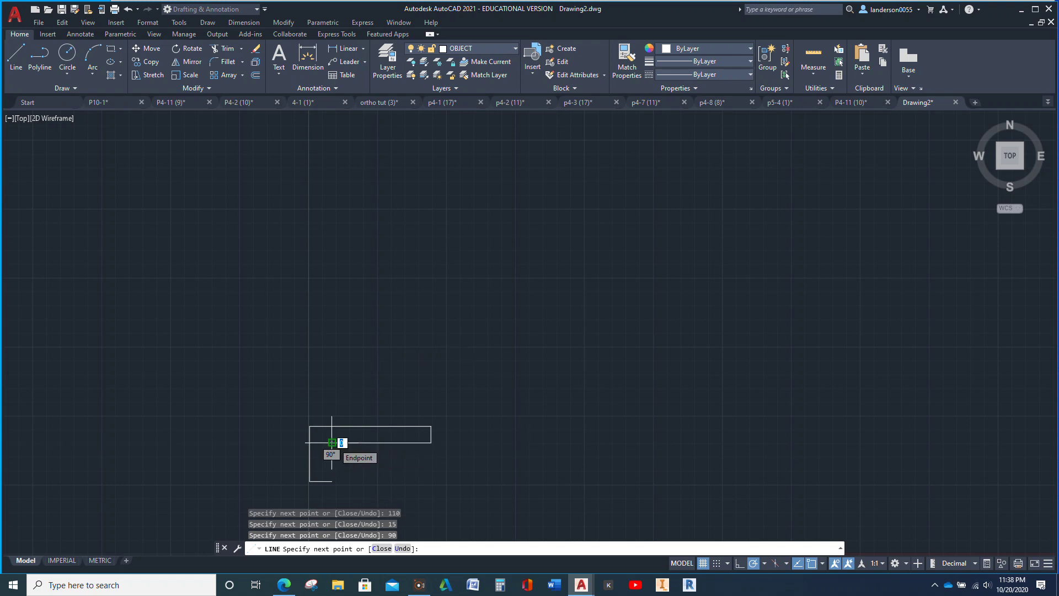
text(c)
key(Return)
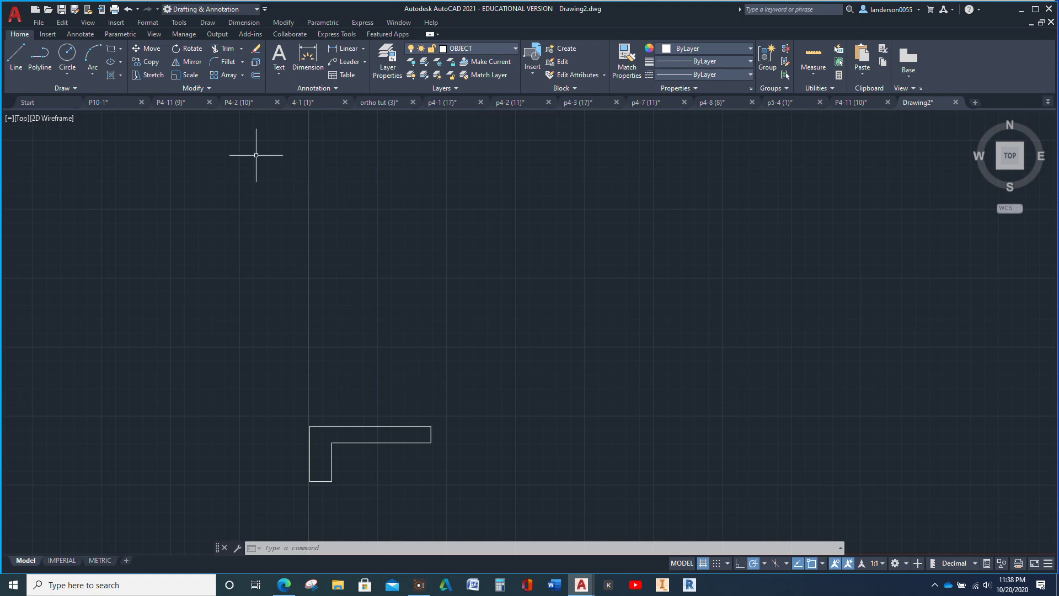
- Offset the bottom edge of the L shape's vertical leg upward by 20
click(256, 75)
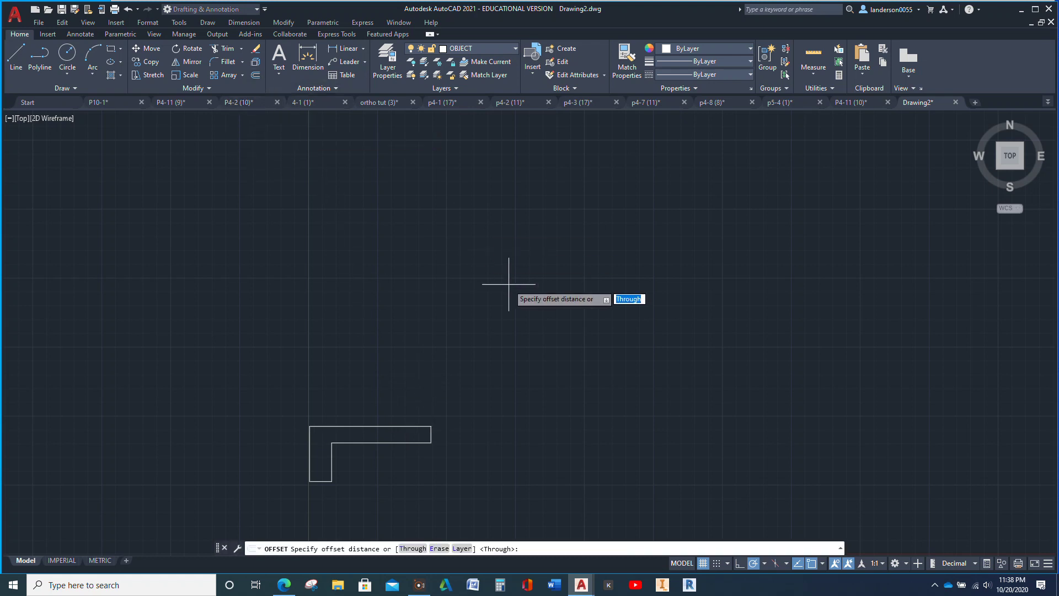
text(20)
key(Return)
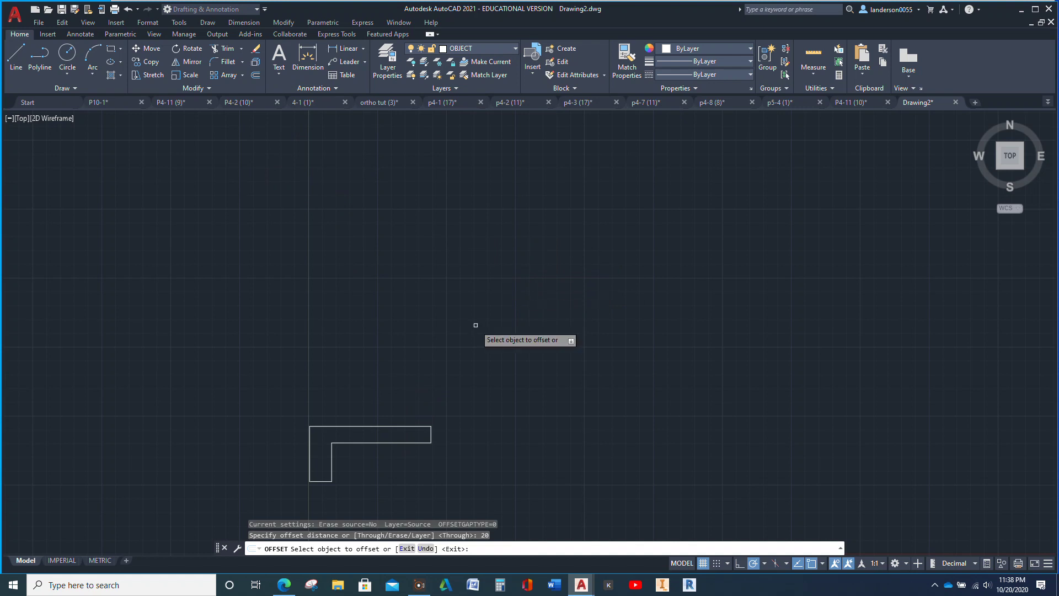
click(322, 481)
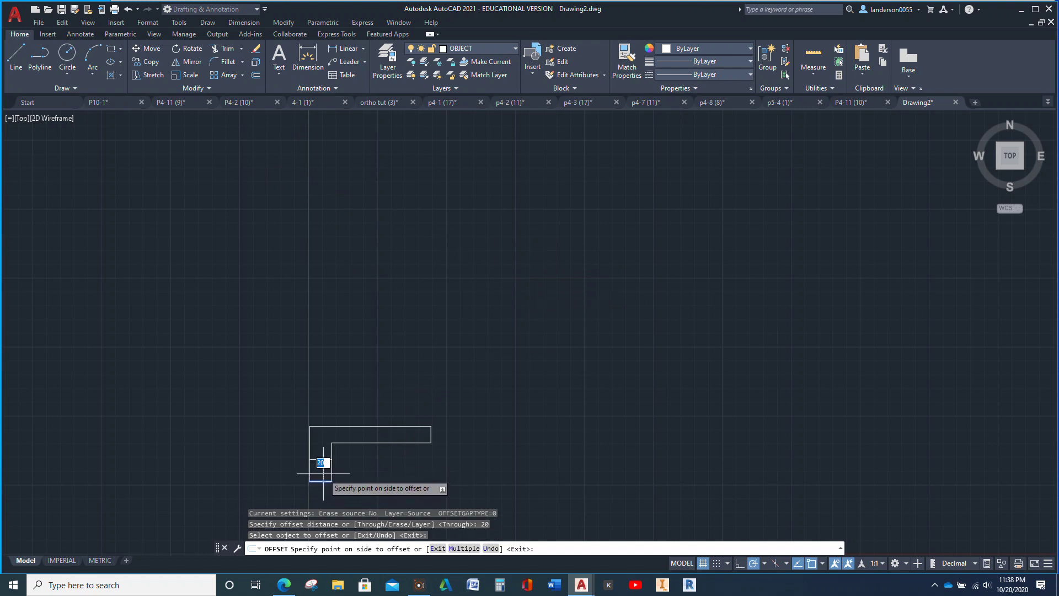
click(320, 463)
key(Escape)
key(Escape)
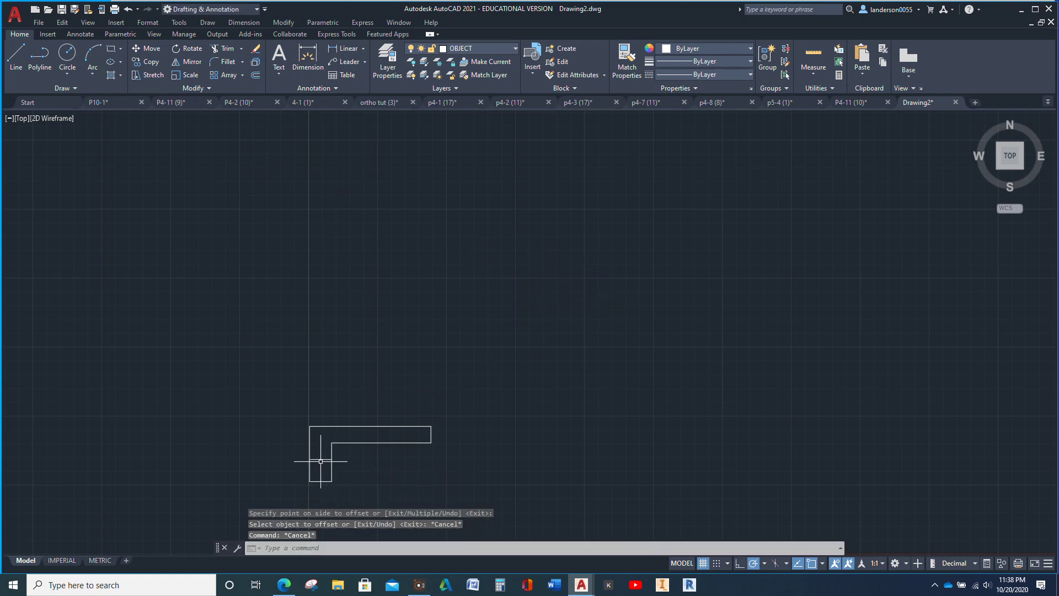
- Move the offset line inside the vertical leg to the HIDDEN layer
click(321, 459)
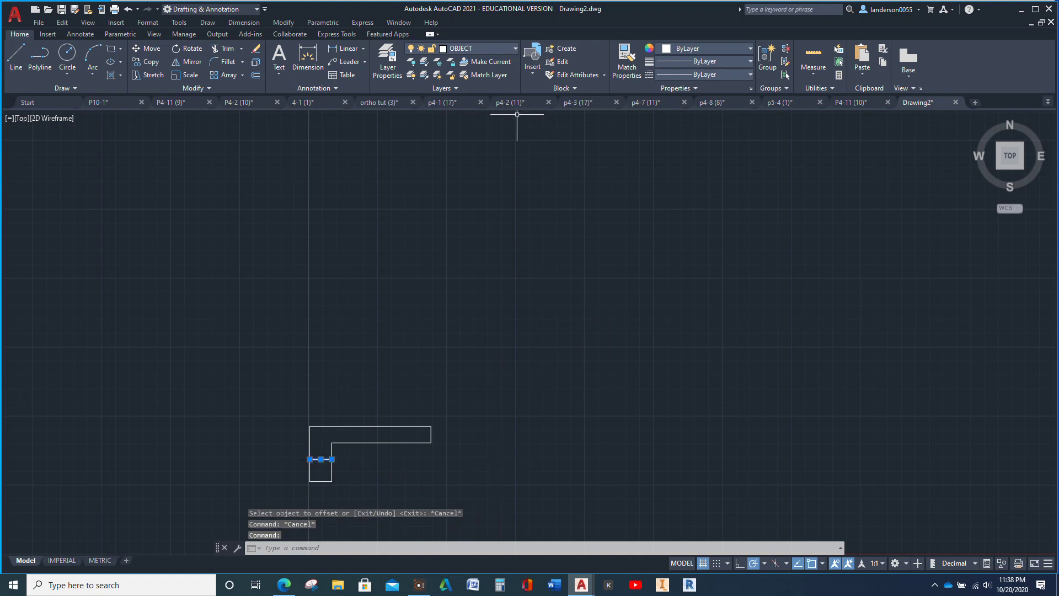
click(517, 49)
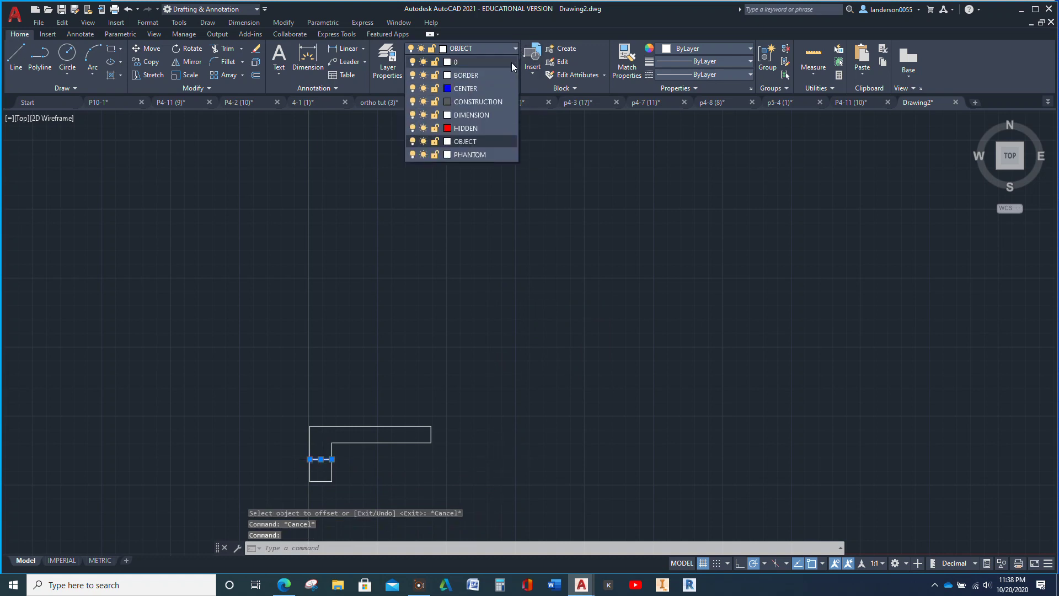
click(475, 126)
key(Escape)
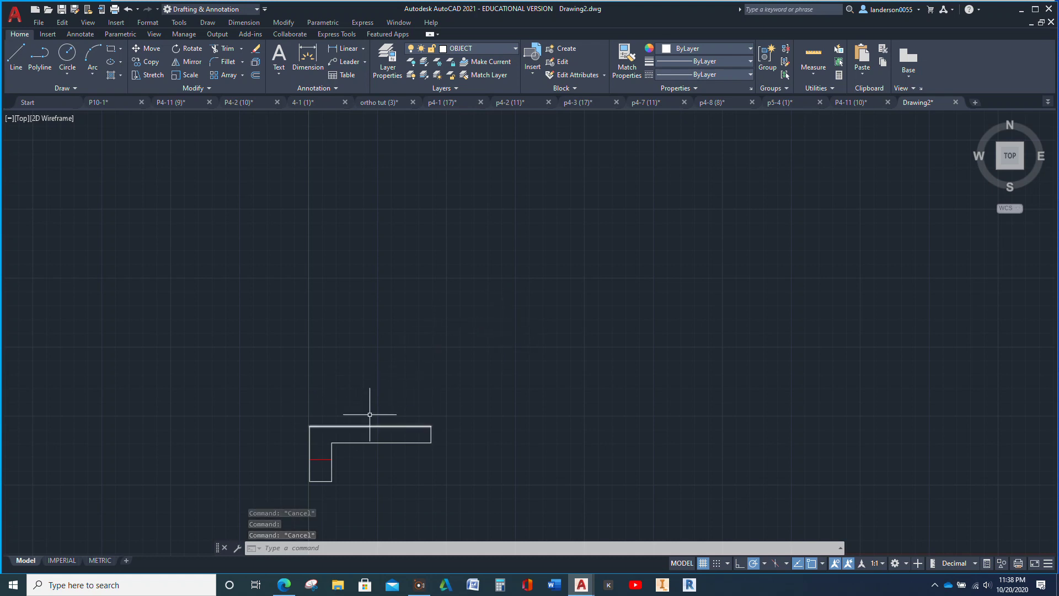
- Draw the top view rectangle above the front view's right end with lines 55 up, 110 left and 55 down, closed to the start
click(16, 55)
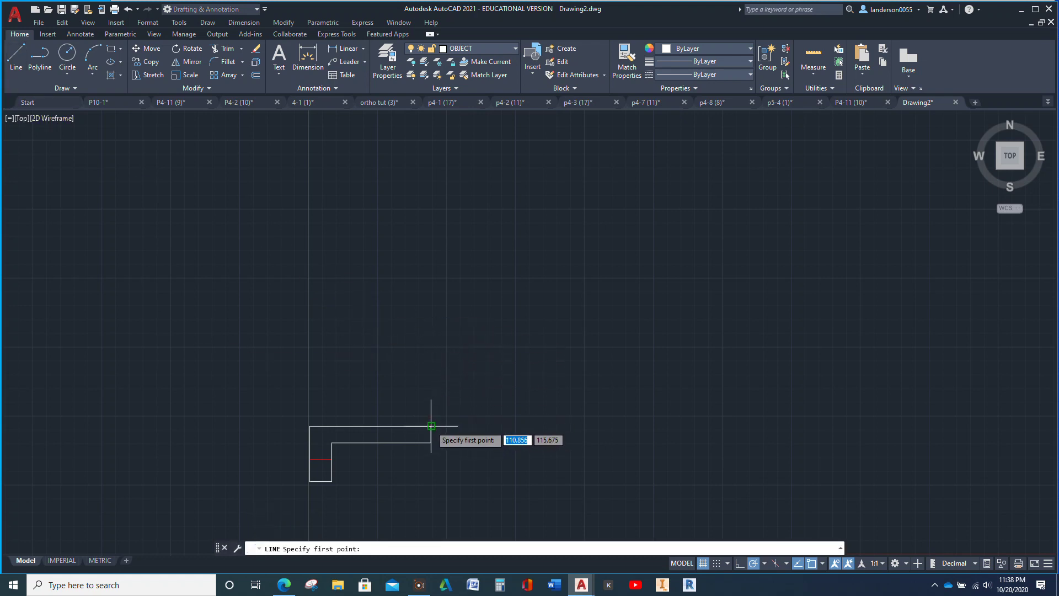
click(430, 339)
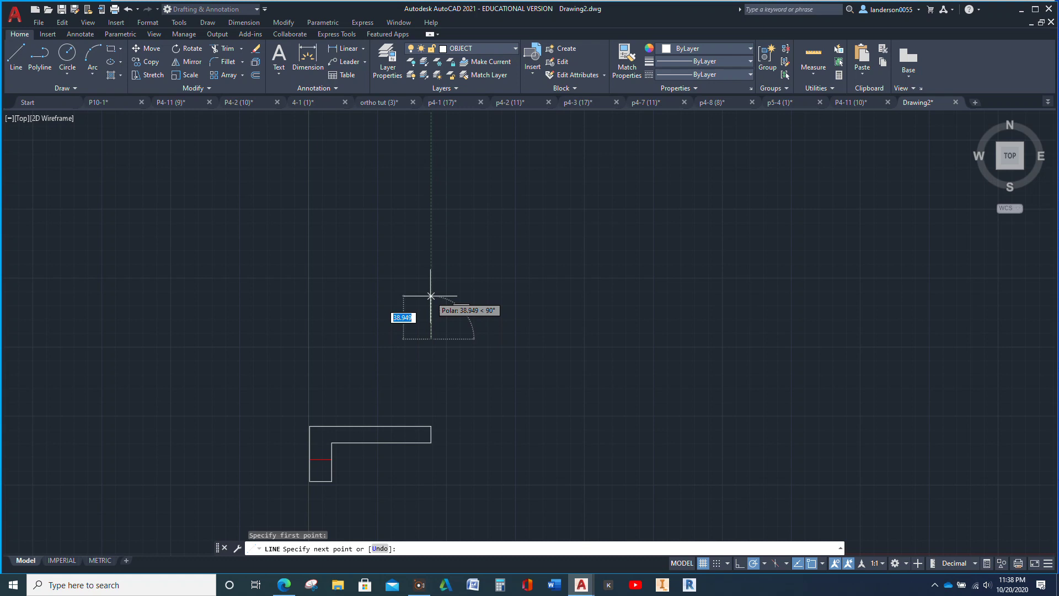
text(55)
key(Return)
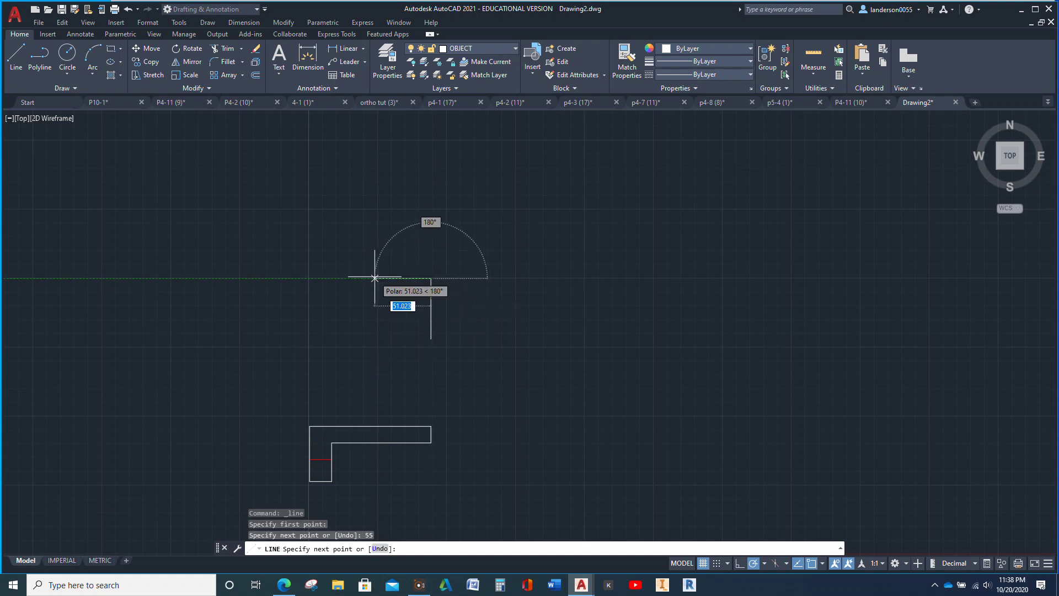
text(110)
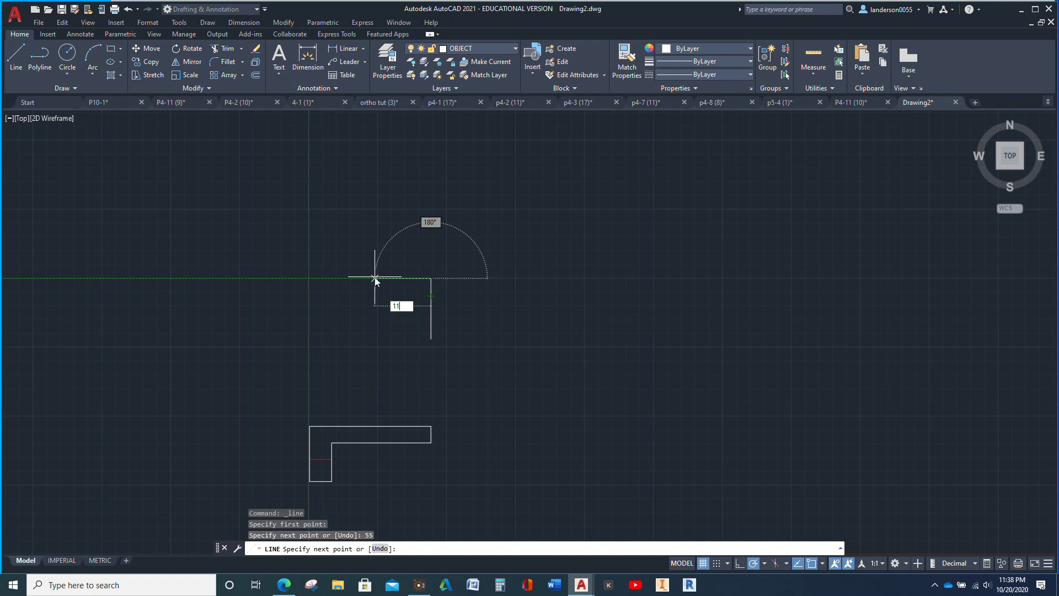
key(Return)
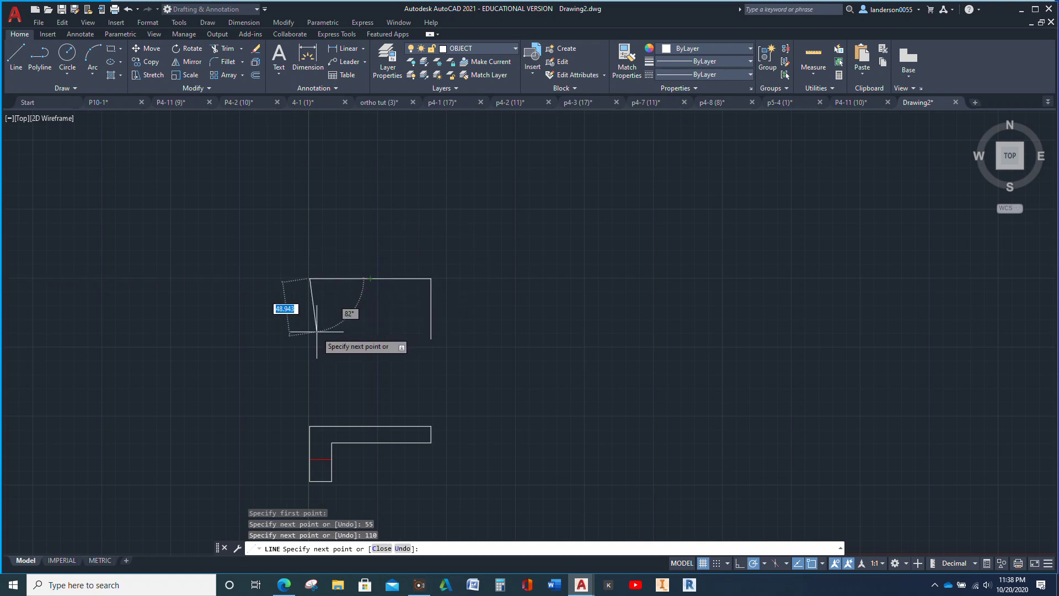
text(55)
key(Return)
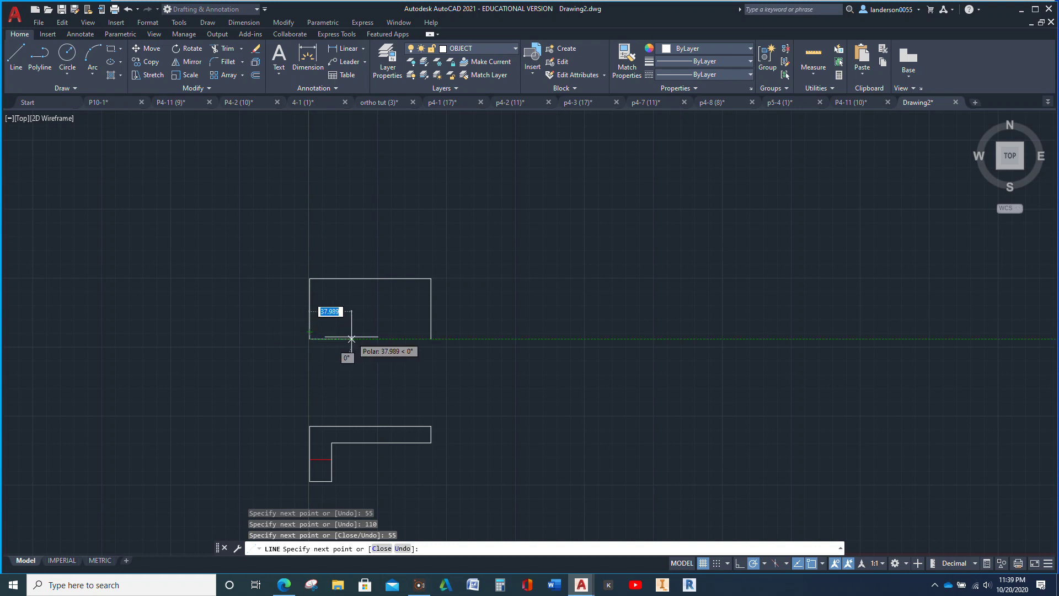
text(c)
key(Return)
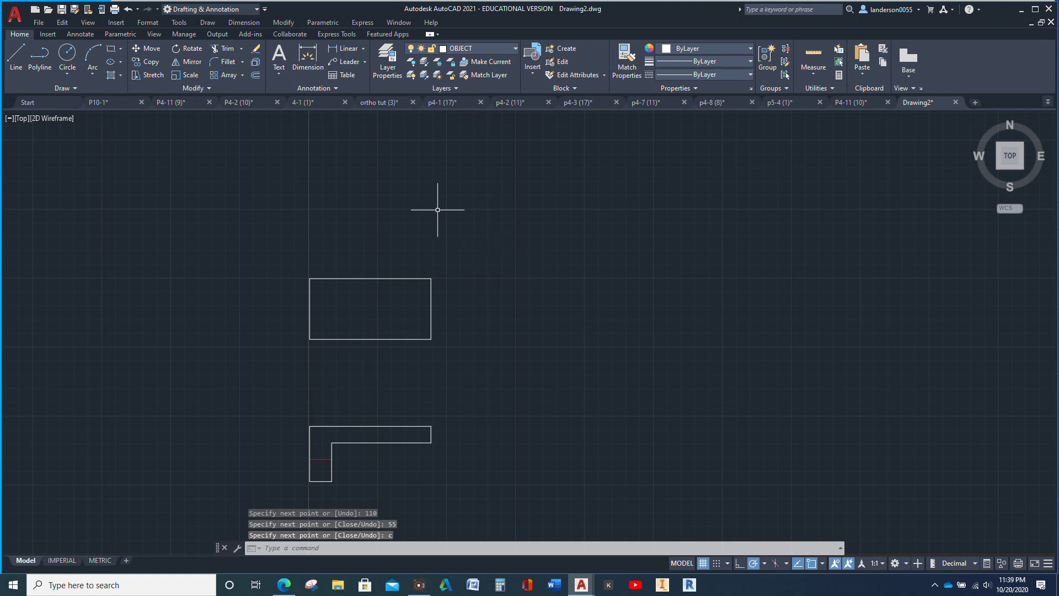
- Draw a horizontal centre line across the top view rectangle between the midpoints of its right and left edges
click(16, 55)
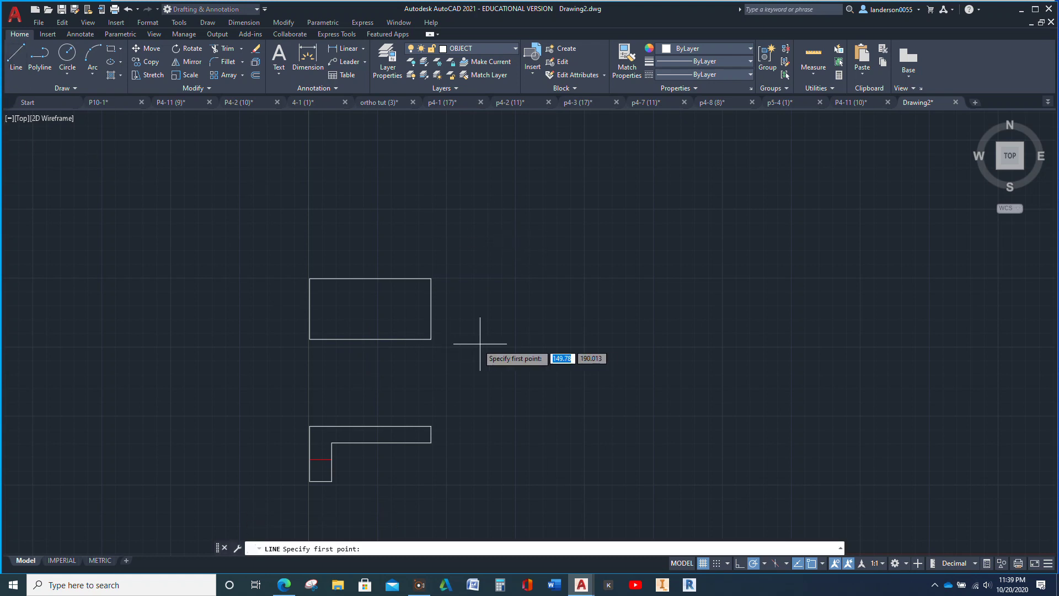
click(431, 308)
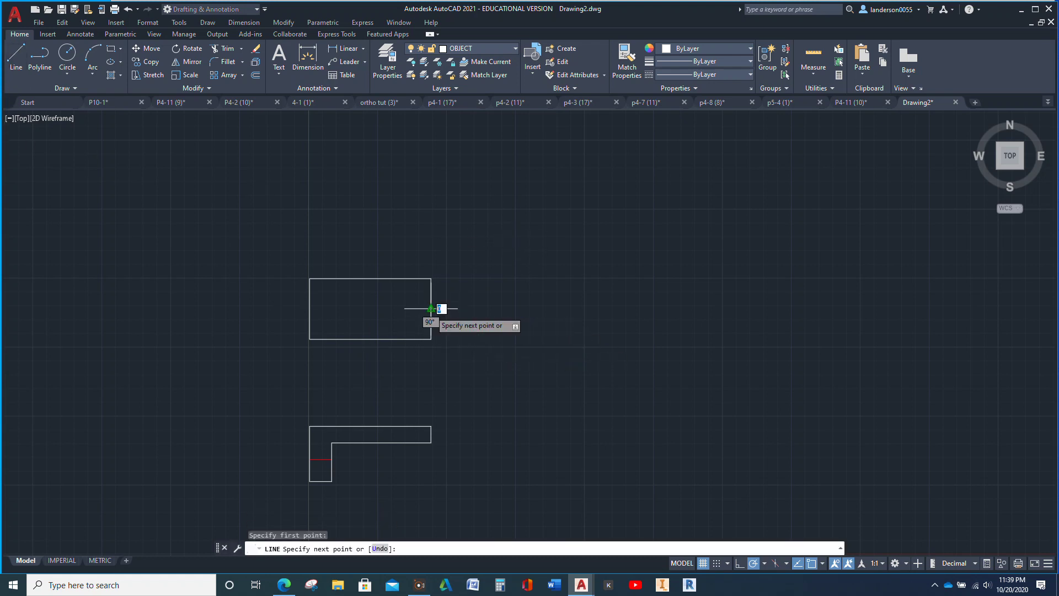
click(309, 308)
key(Escape)
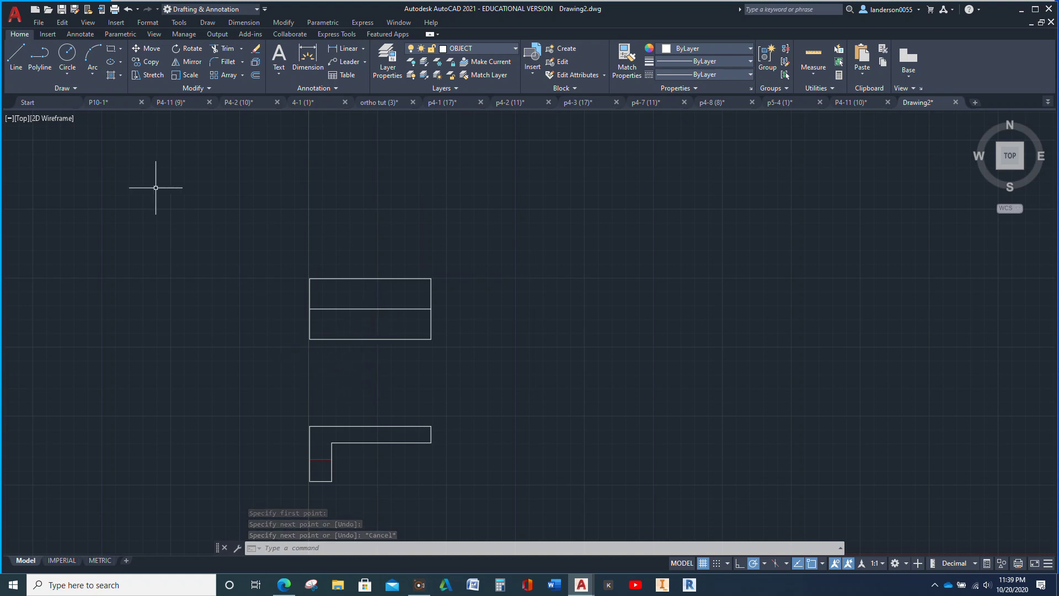
- Offset the left edge of the top view rectangle 35 to the right
click(255, 77)
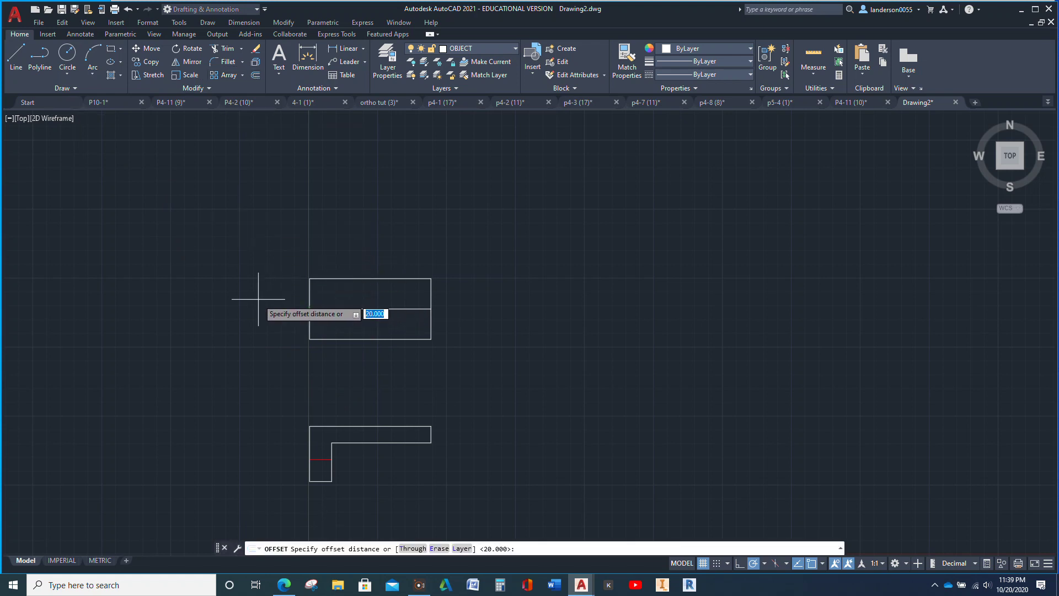
text(35)
key(Return)
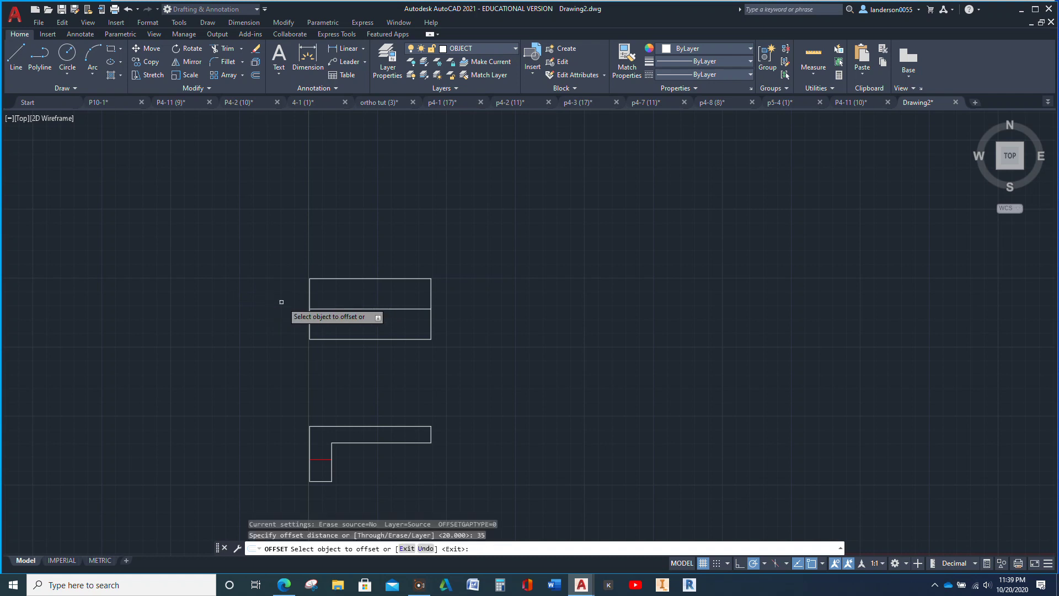
click(309, 297)
click(323, 295)
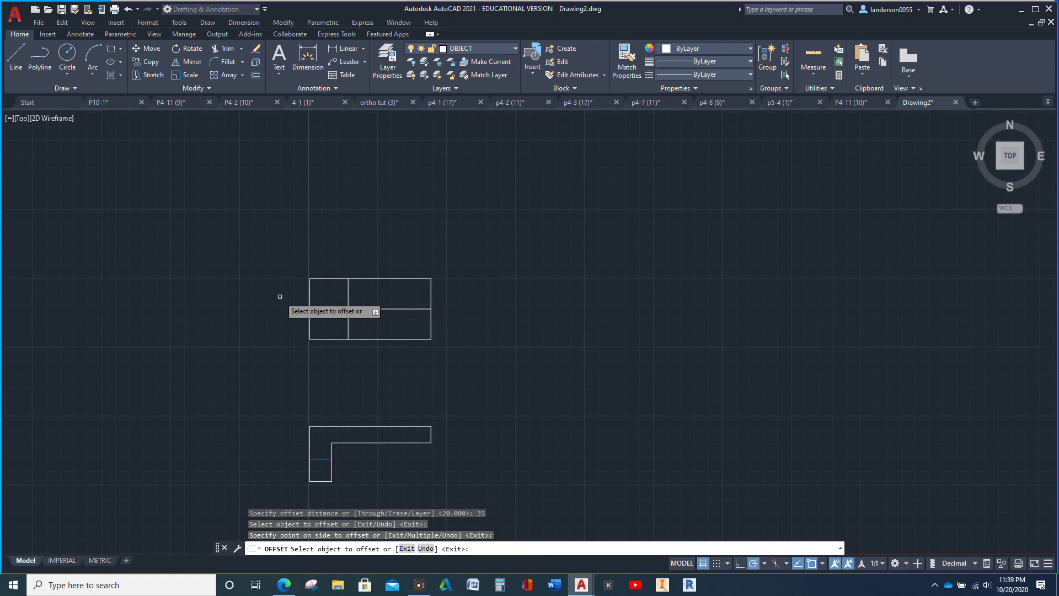
- Offset the left edge of the top view rectangle 80 to the right
click(256, 75)
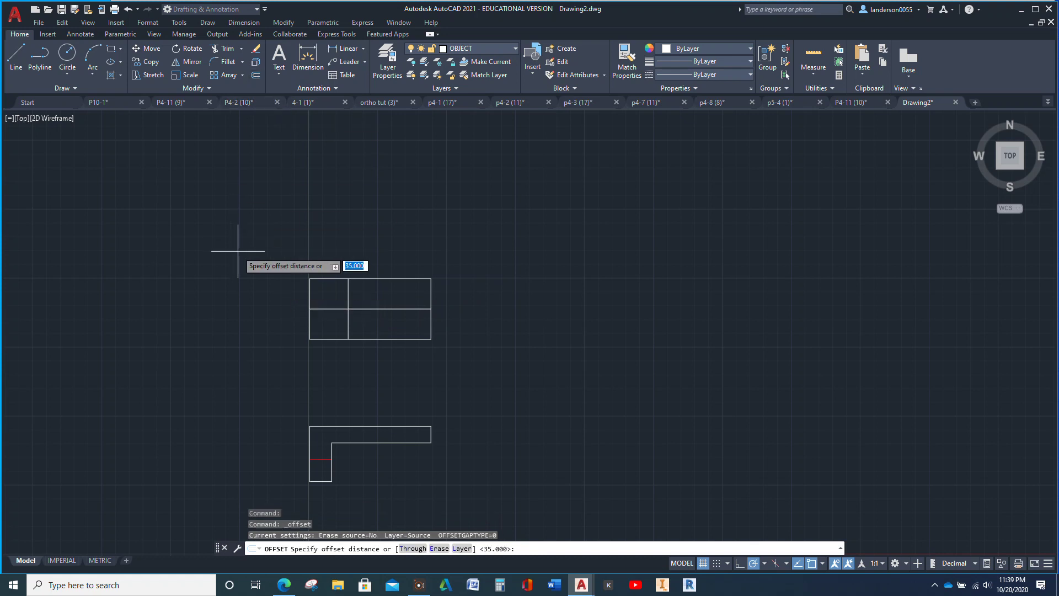
text(80)
key(Return)
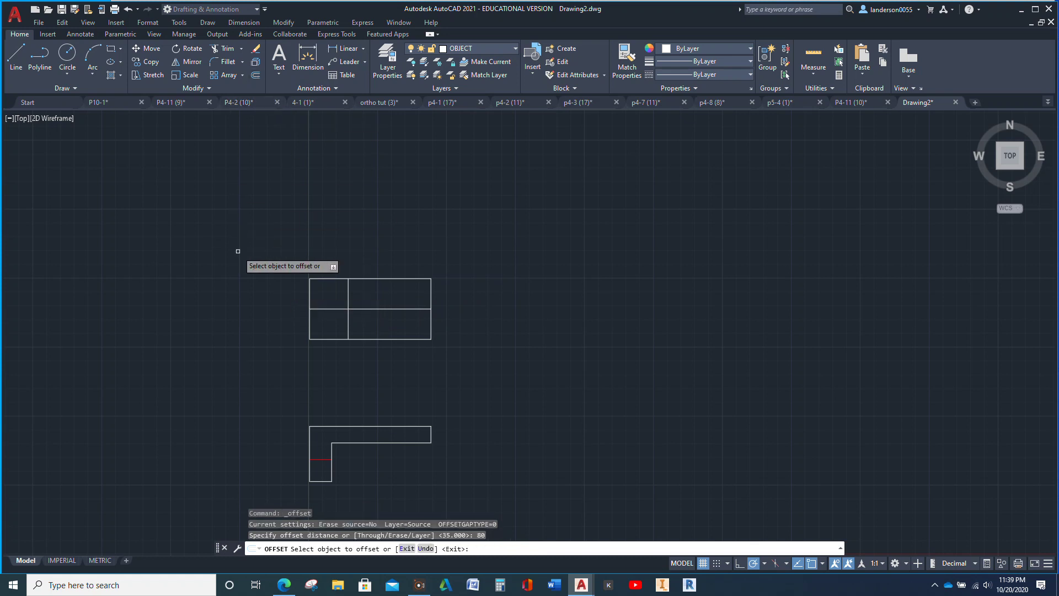
click(310, 293)
click(317, 292)
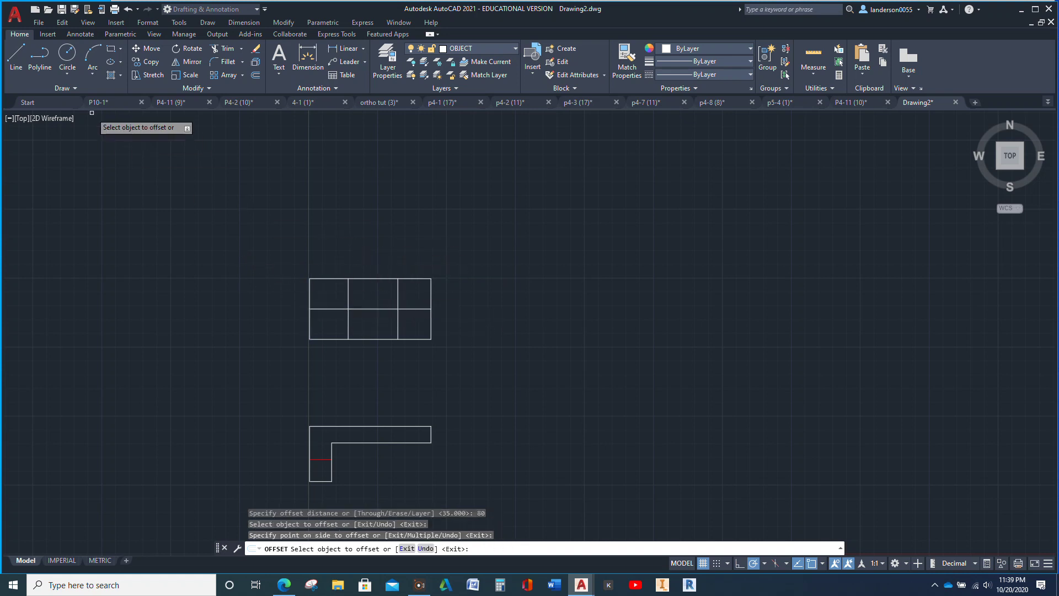
- Draw an 18 diameter circle centred where the left offset line crosses the top view's horizontal centre line
click(68, 73)
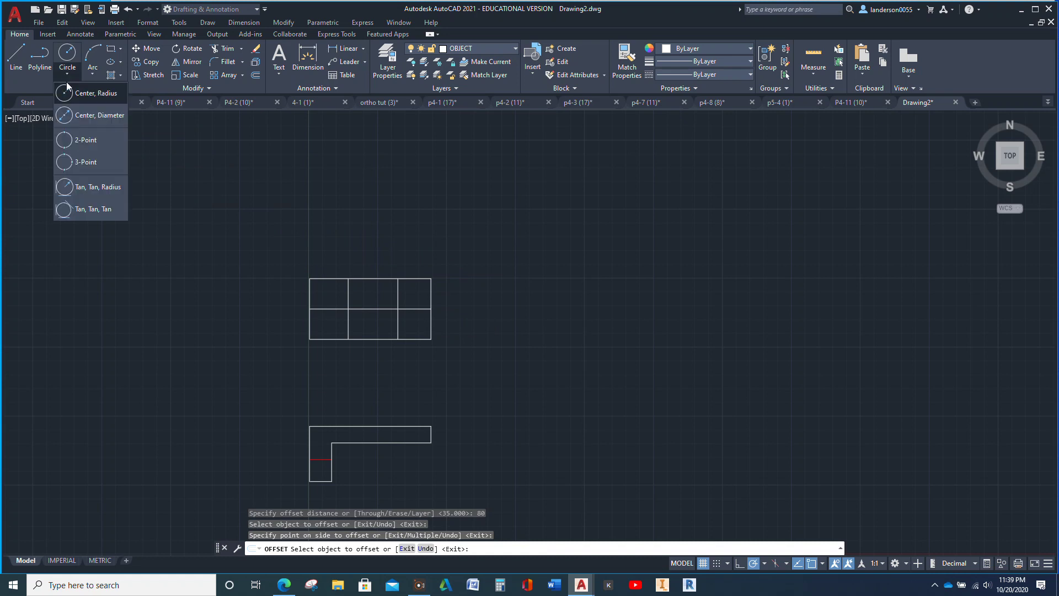
click(93, 115)
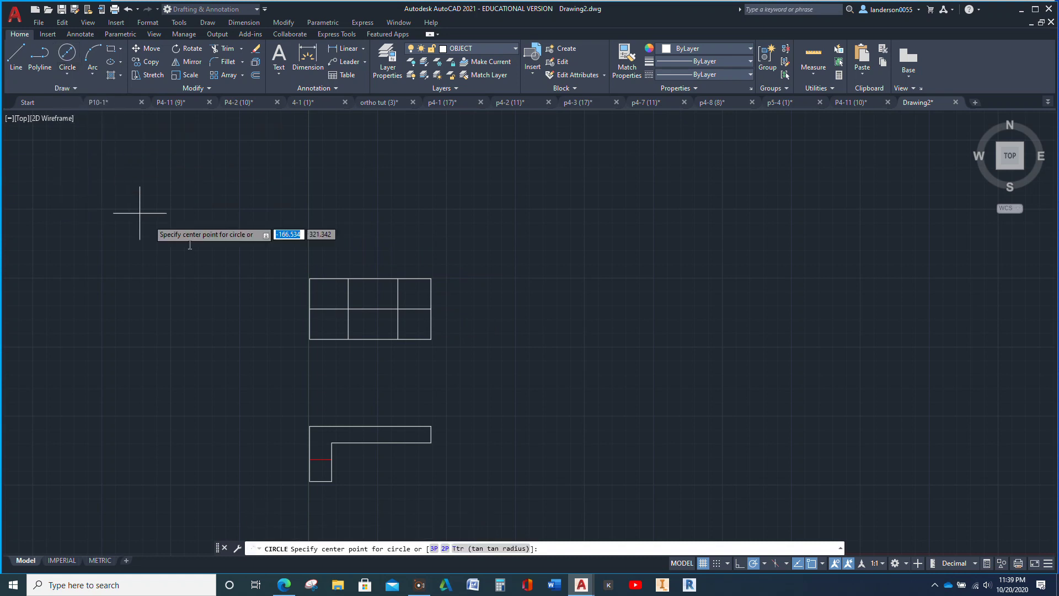
click(348, 308)
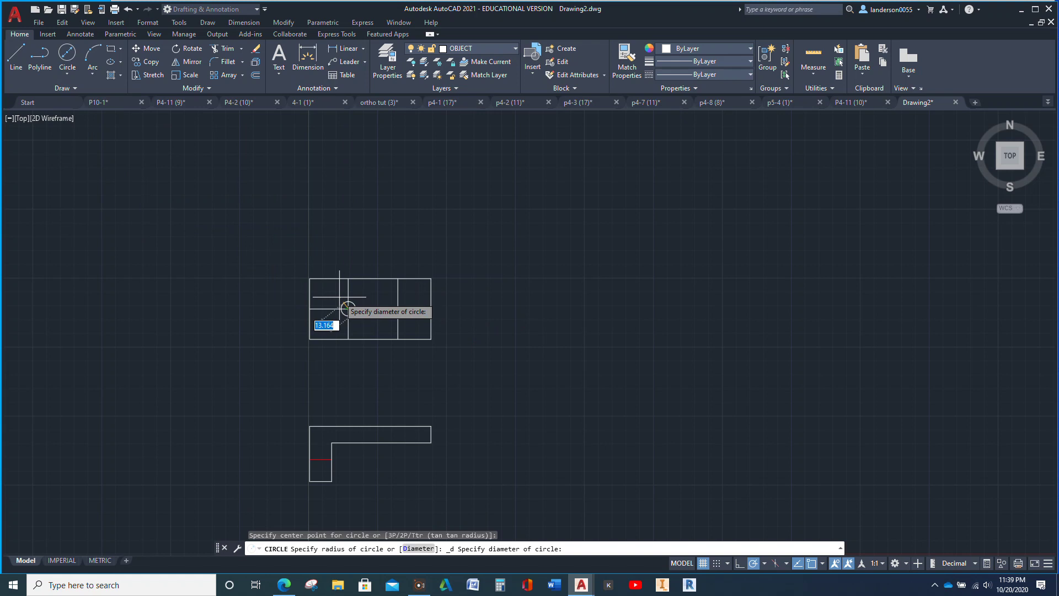
text(18)
key(Return)
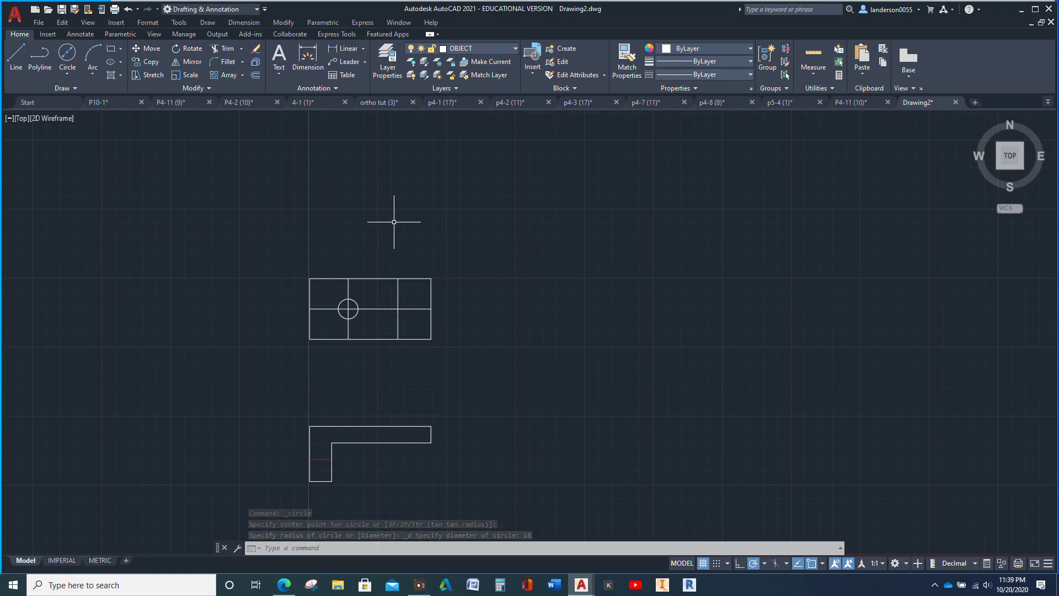
- Draw a circle of radius 8 at the right line intersection in the top view, and a larger circle on the same centre
key(Return)
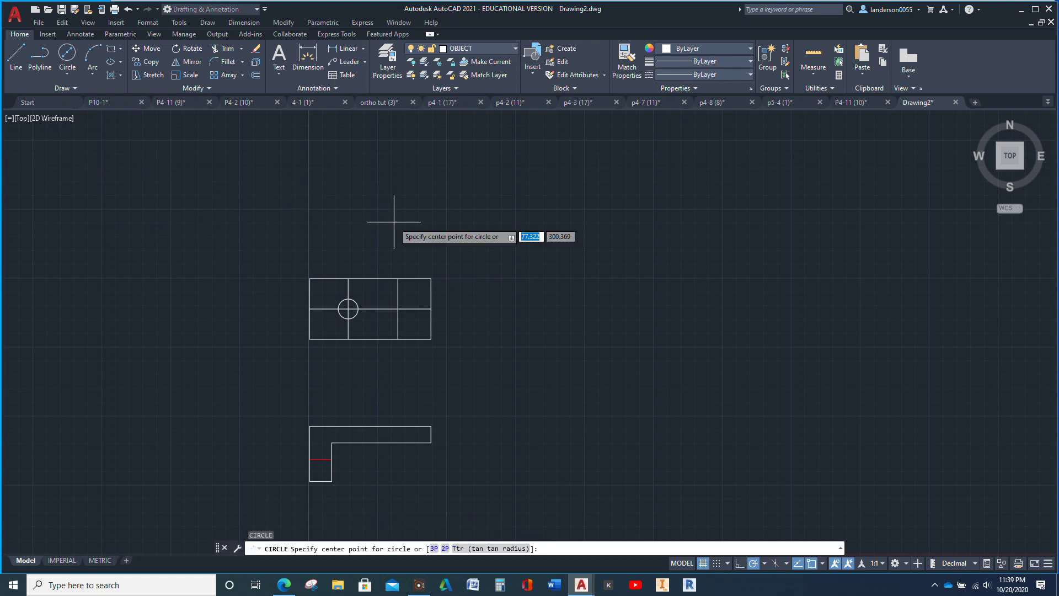
click(397, 308)
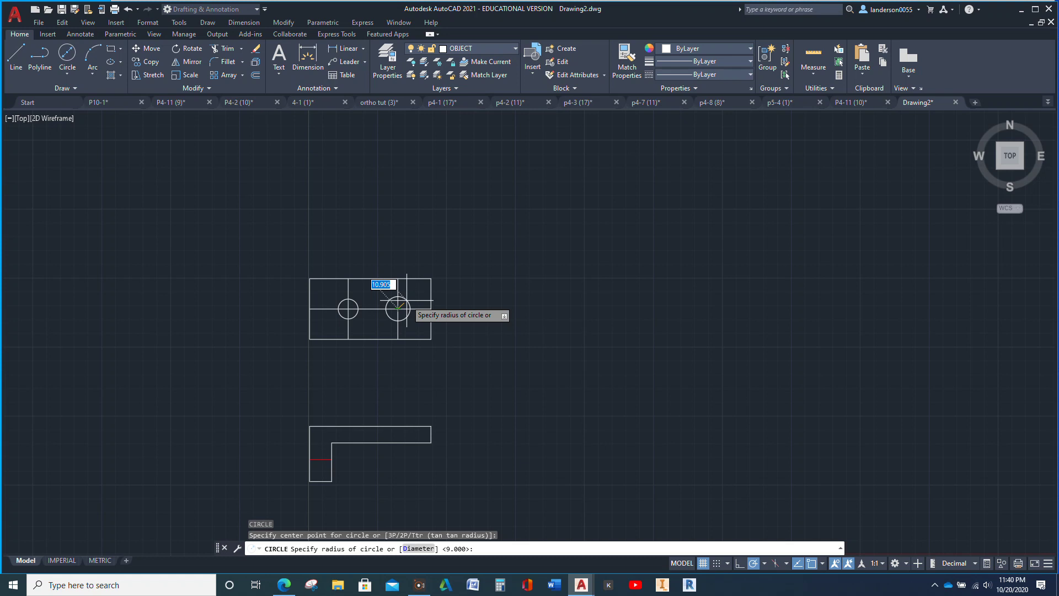
key(Return)
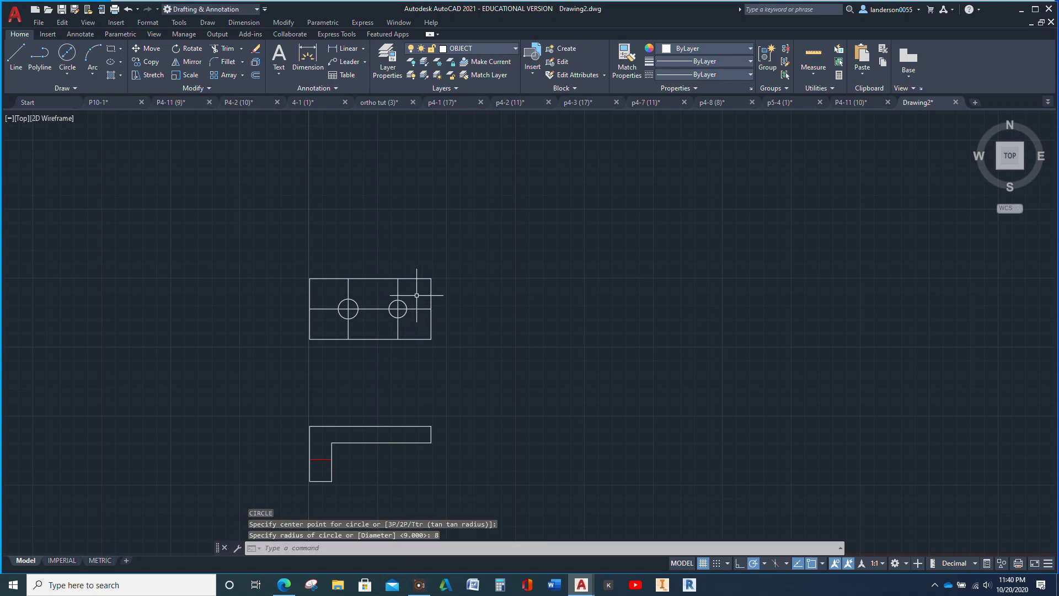
key(Return)
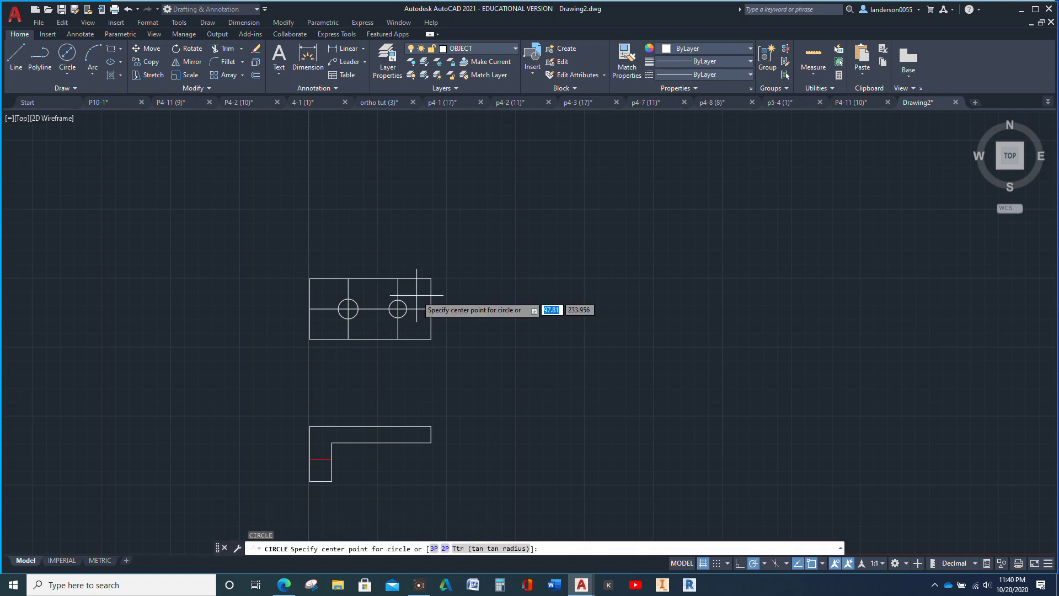
click(398, 309)
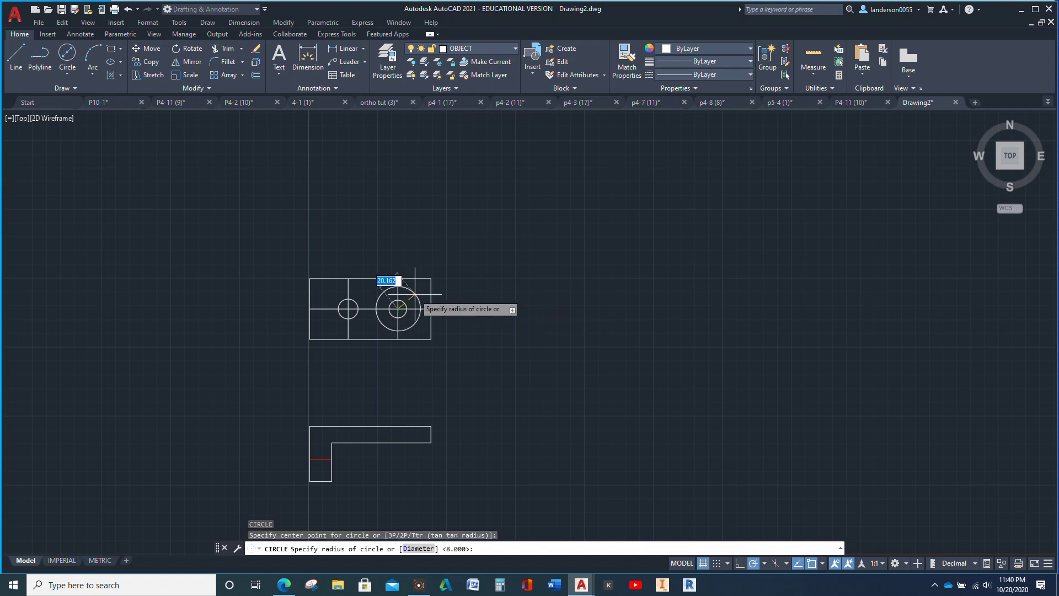
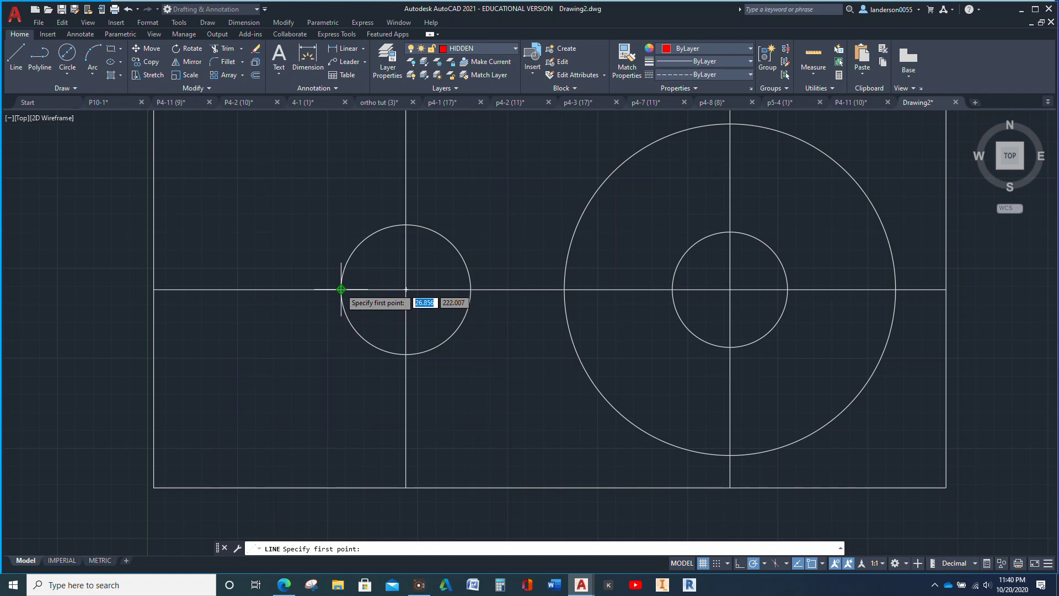
- Draw a HIDDEN layer projection line from the small left circle's left quadrant straight down to the underside of the front view's horizontal leg
scroll(343, 304, down, 10)
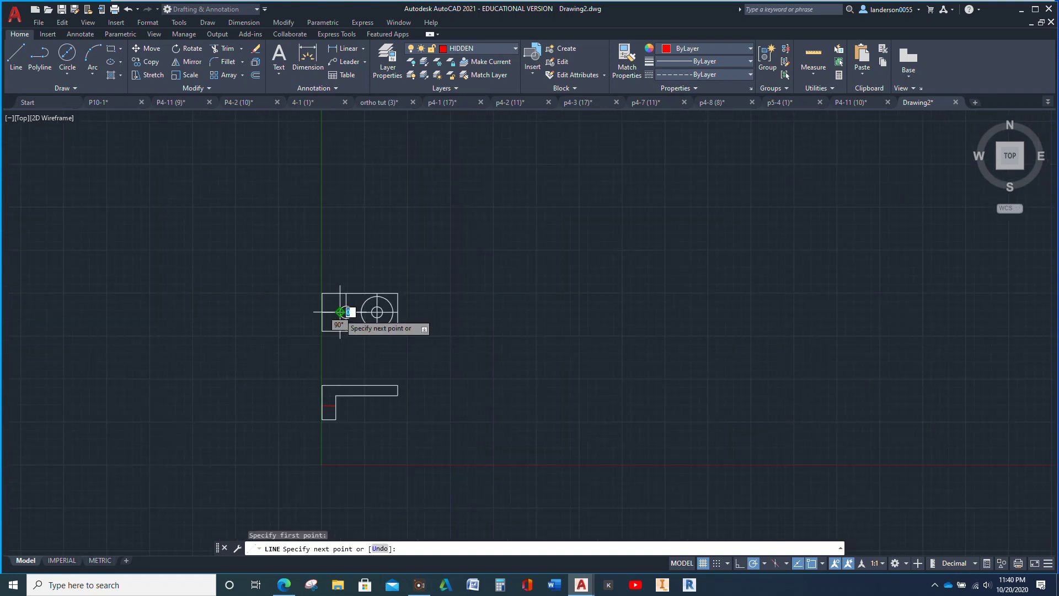
click(340, 395)
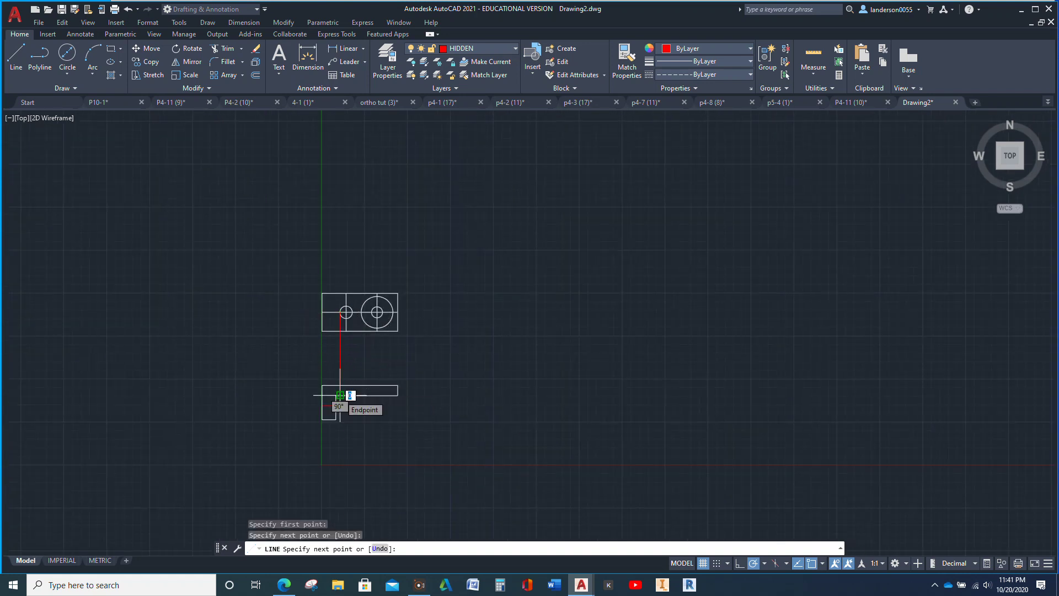
key(Escape)
- Copy the hidden projection line from the small left circle's left quadrant to its right quadrant
click(339, 362)
scroll(360, 325, up, 4)
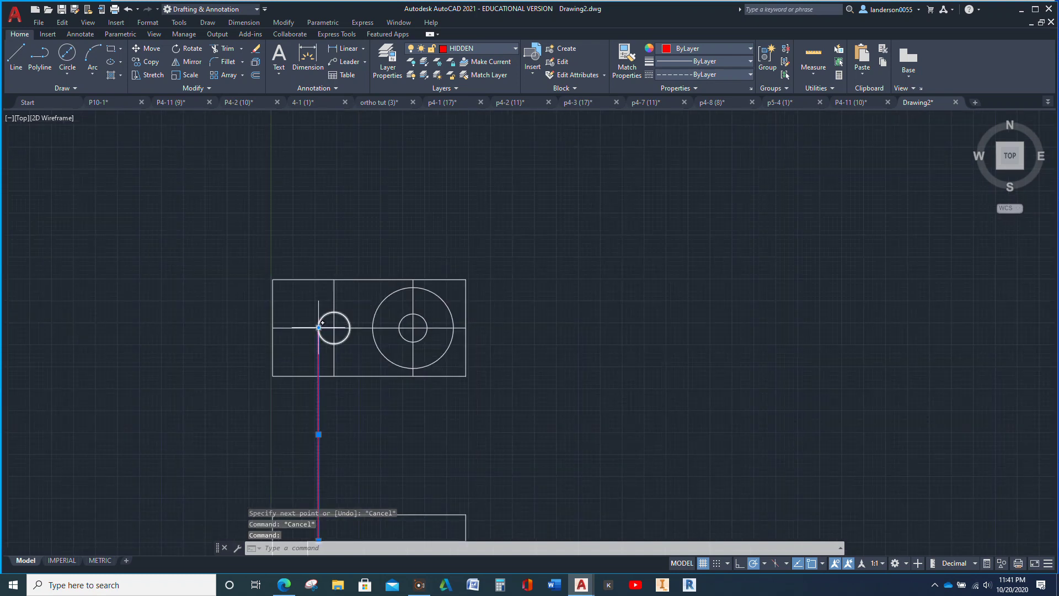
click(318, 327)
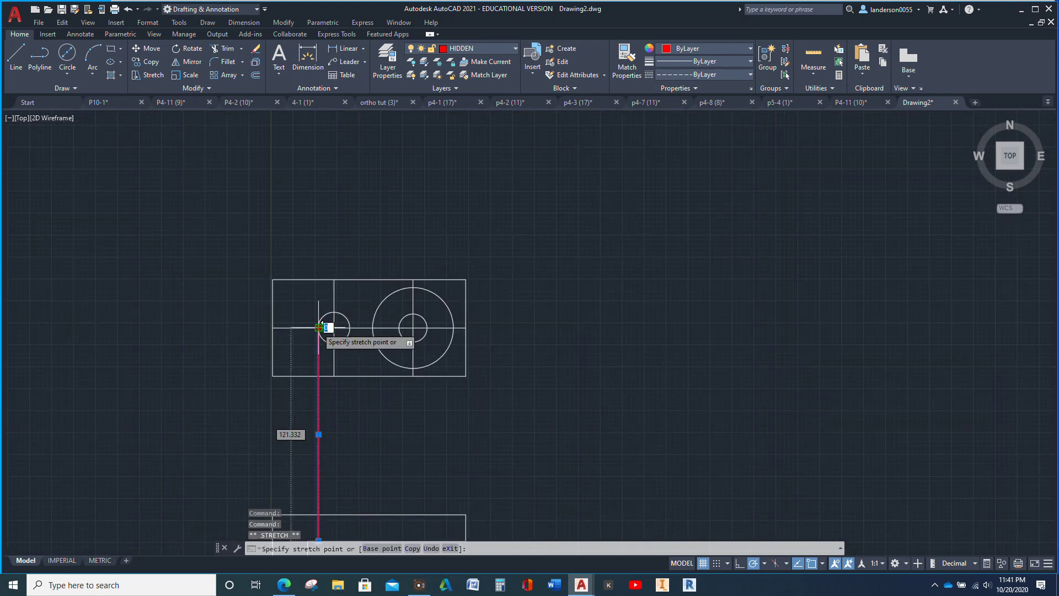
key(Escape)
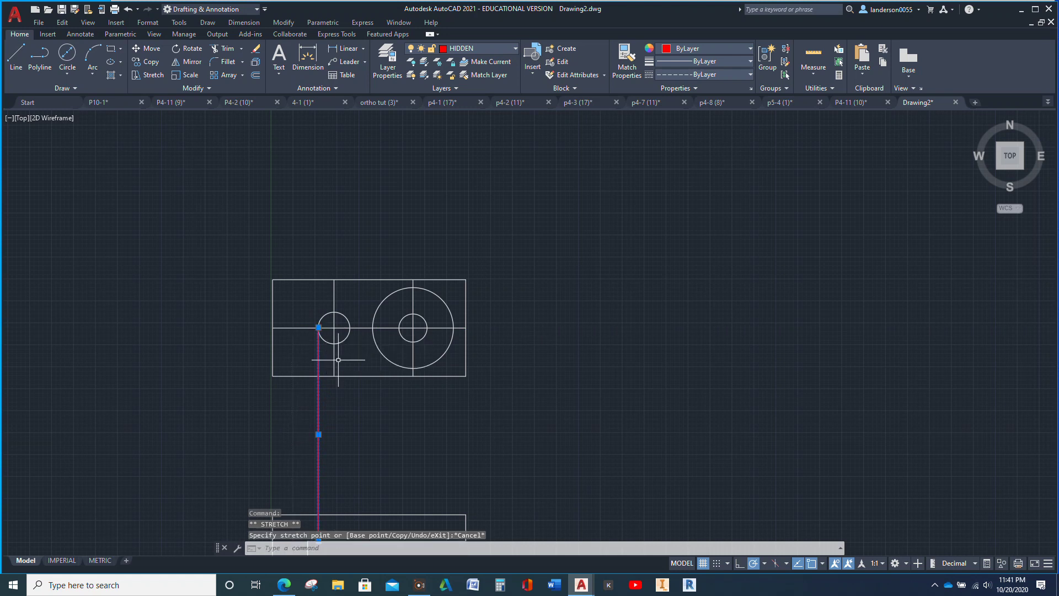
click(157, 61)
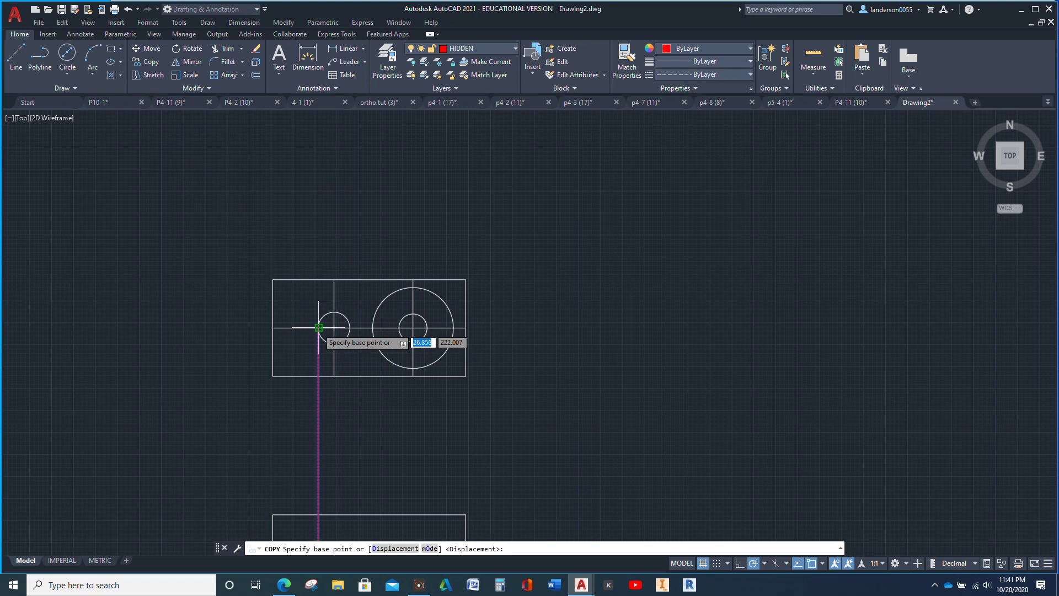
click(319, 327)
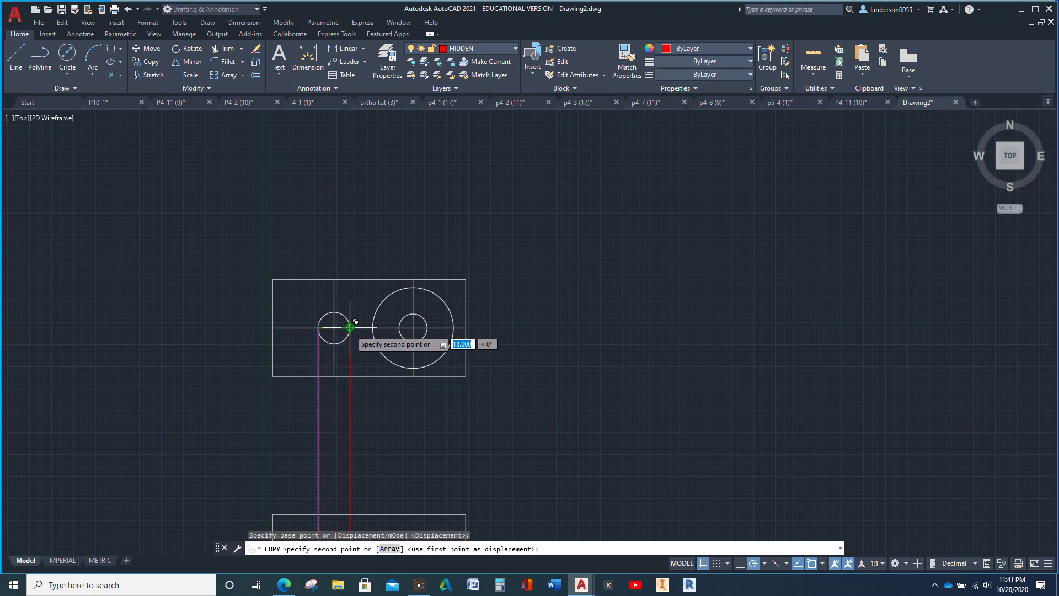
click(351, 327)
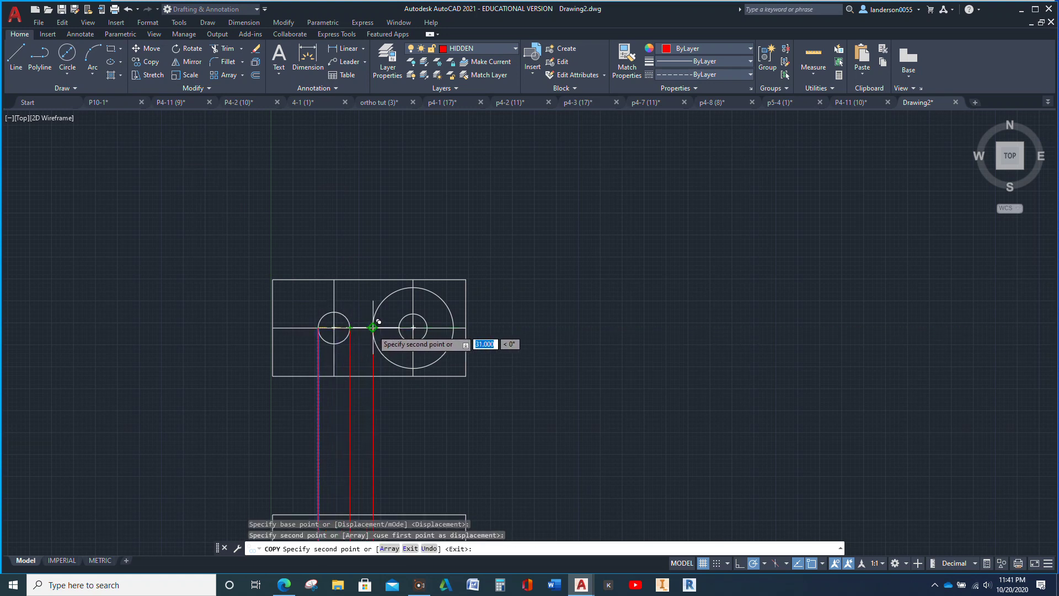
- Place further copies of the hidden projection line at the large circle's left and right quadrants in the top view
click(373, 327)
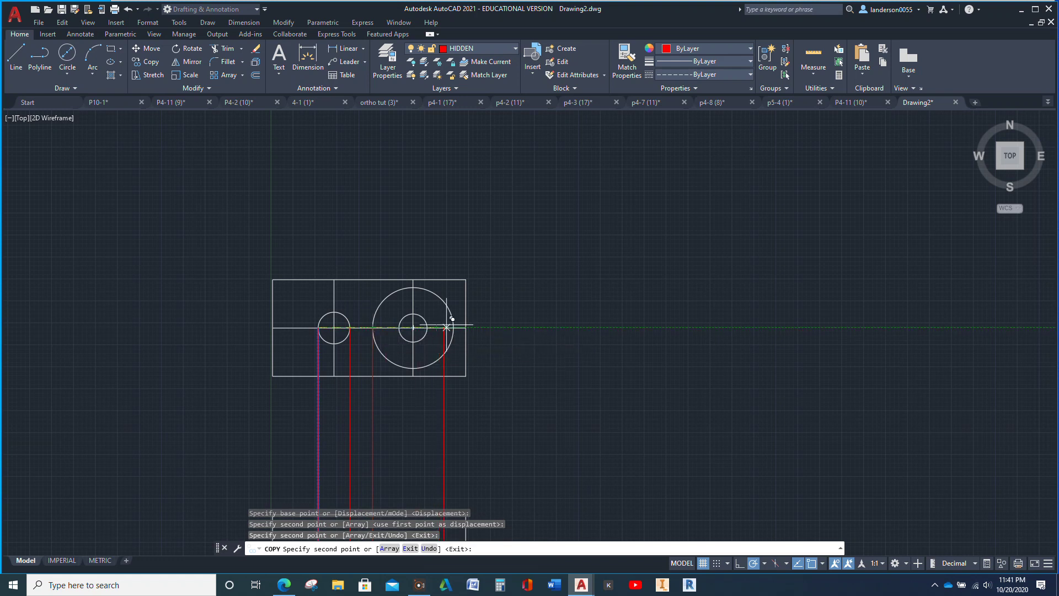
scroll(451, 319, up, 5)
click(469, 334)
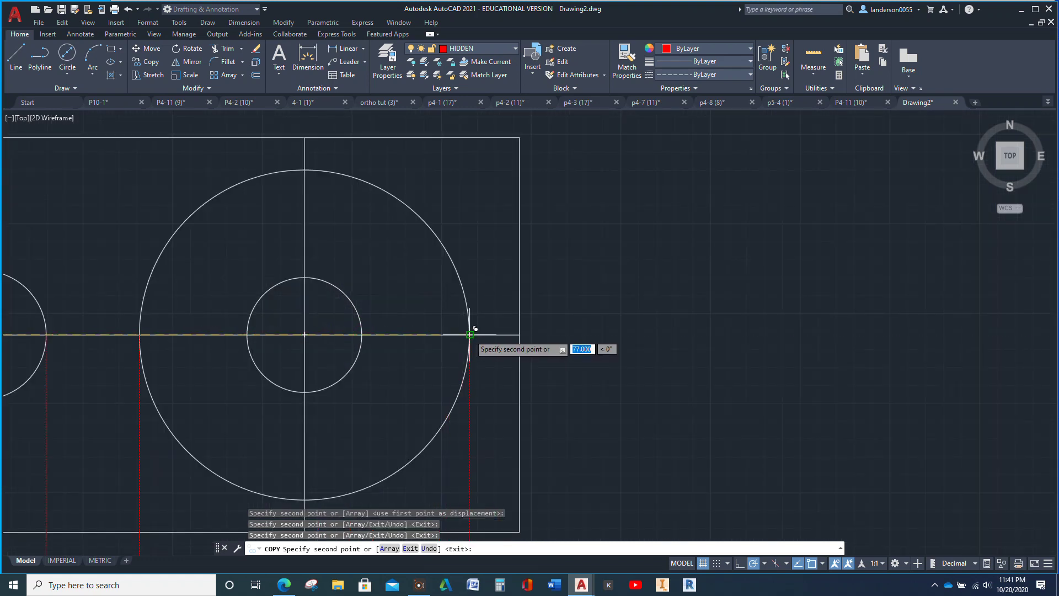
scroll(503, 333, down, 5)
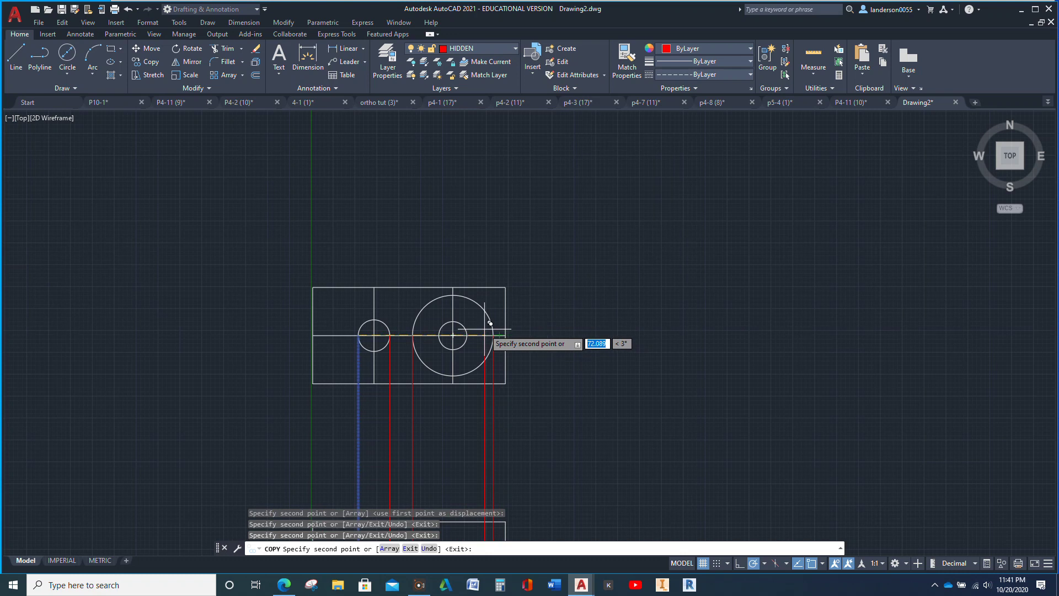
key(Escape)
scroll(603, 286, down, 4)
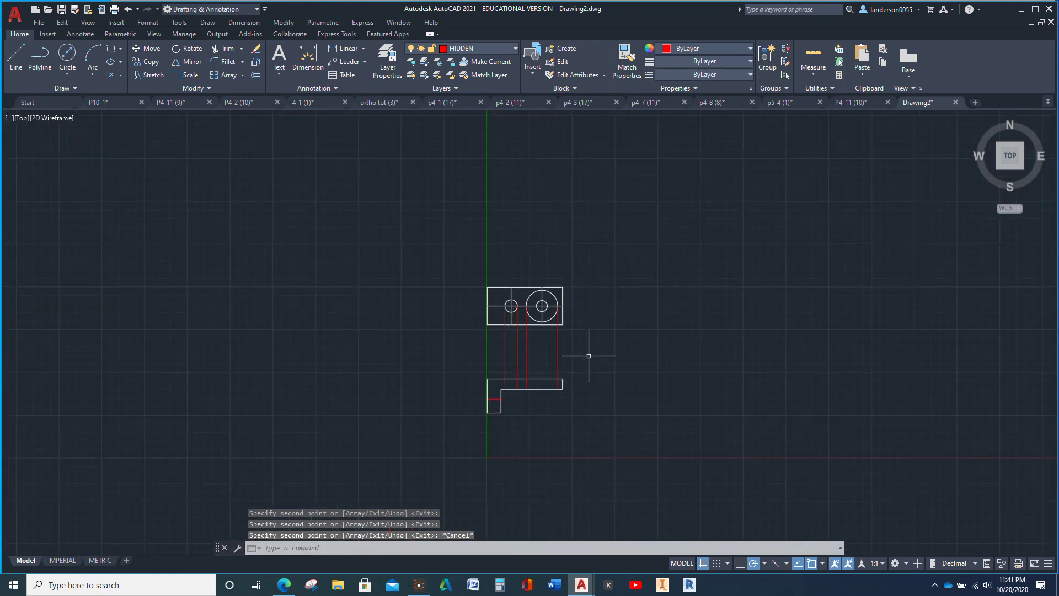
- Copy the small left circle's left projection line by its lower end to the inner corner of the L in the front view
scroll(514, 407, up, 4)
click(490, 295)
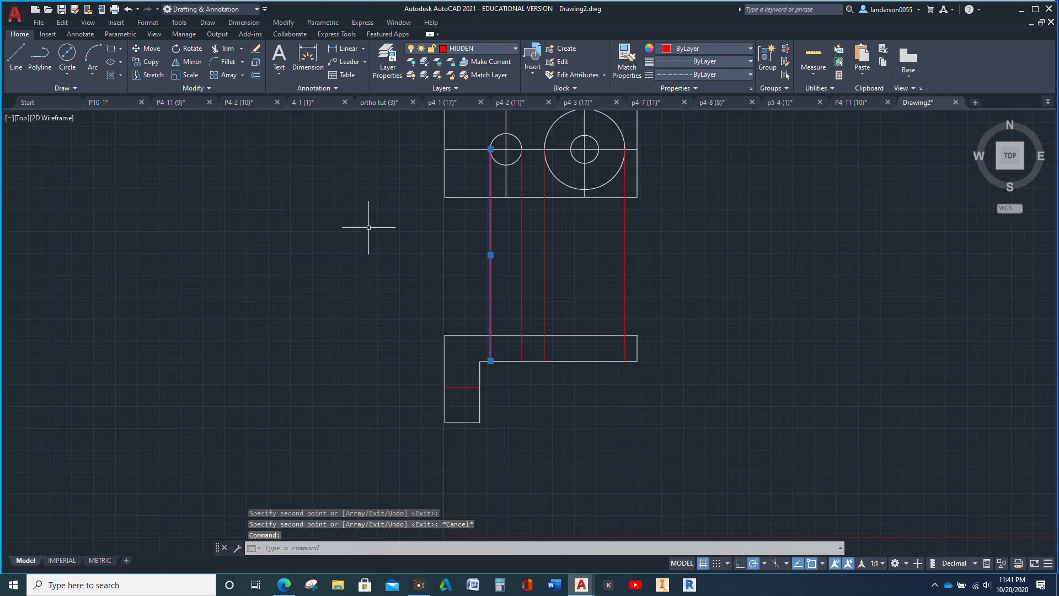
click(150, 62)
scroll(482, 379, up, 10)
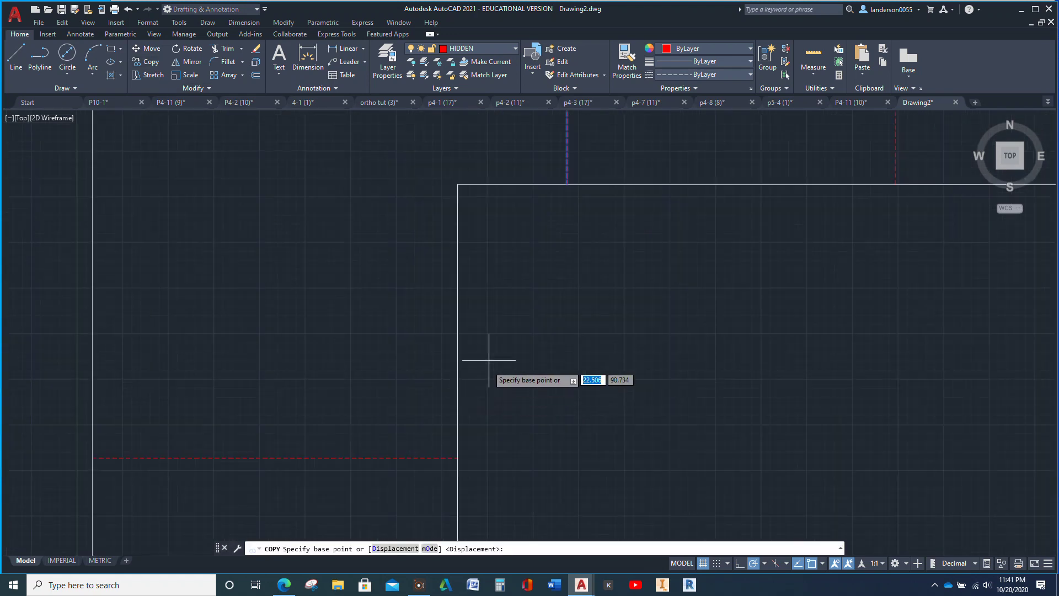
click(567, 183)
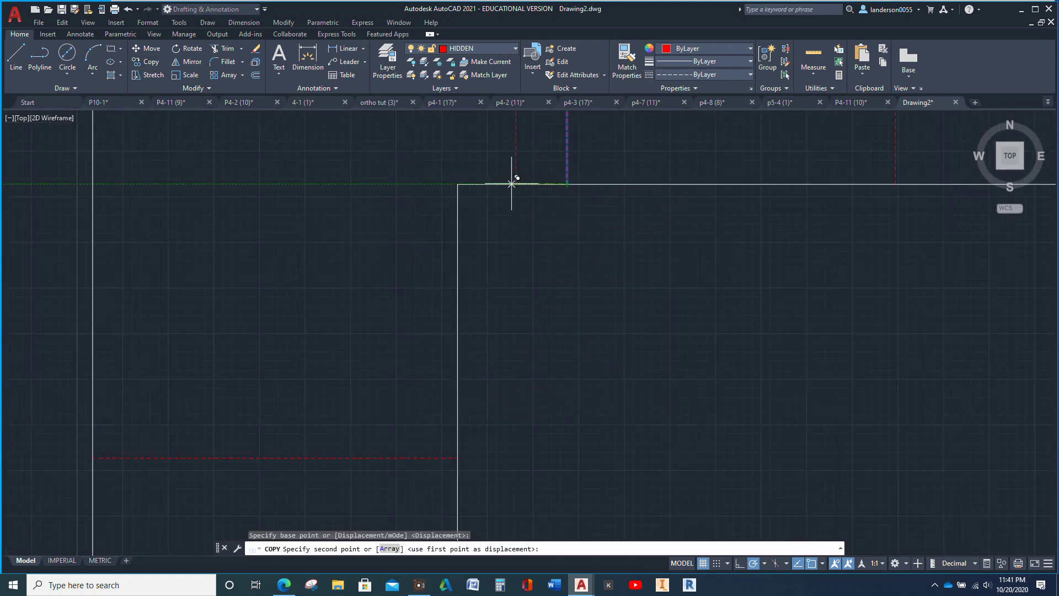
click(461, 179)
key(Escape)
- Extend the inner corner's hidden projection line up to the upper edge of the top view rectangle
middle_drag(491, 280, 496, 355)
scroll(424, 445, down, 5)
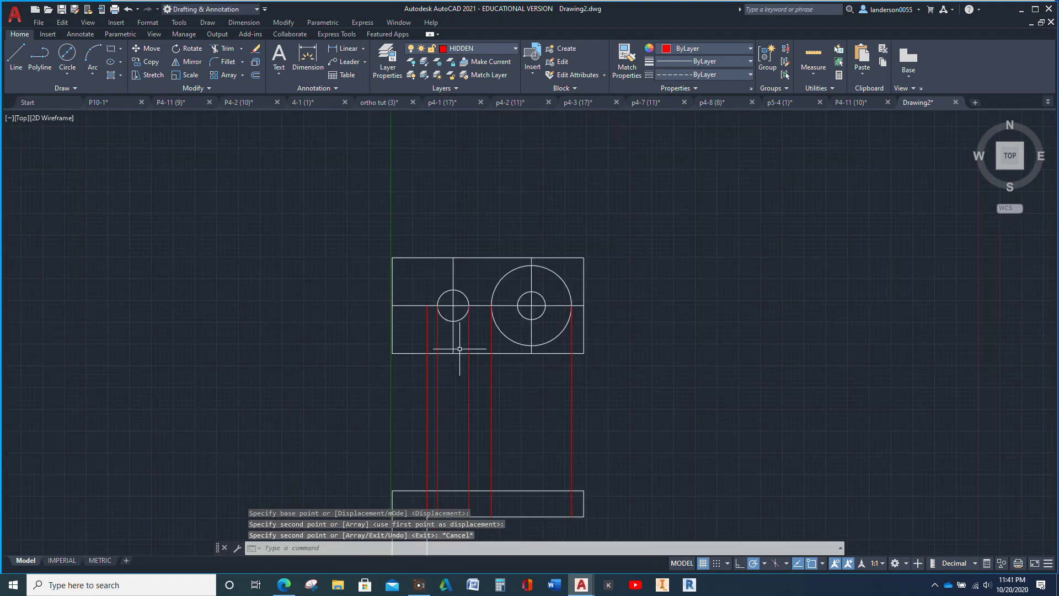
scroll(459, 349, up, 2)
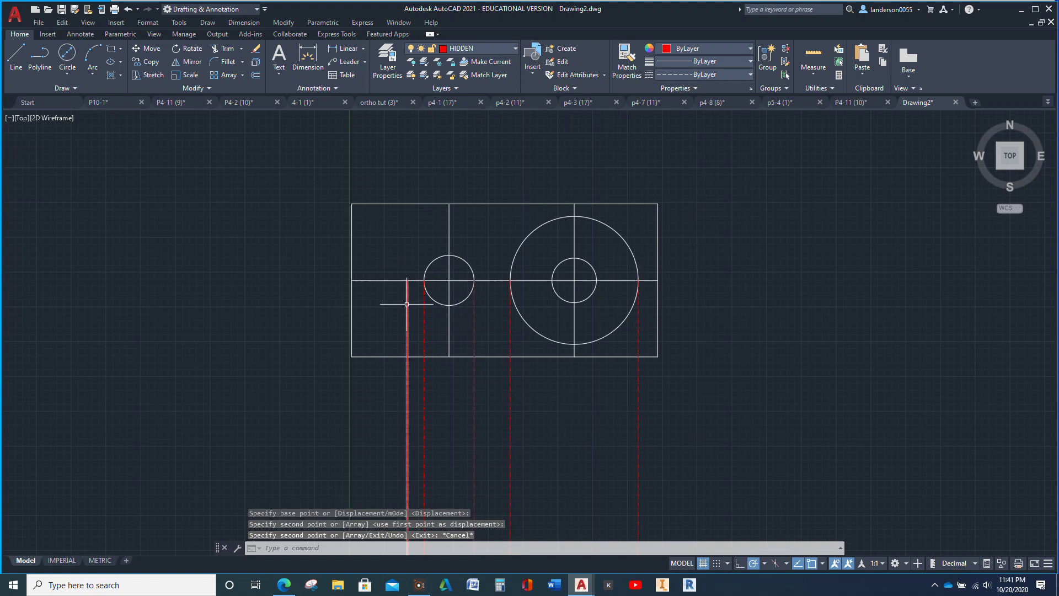
click(243, 49)
click(242, 89)
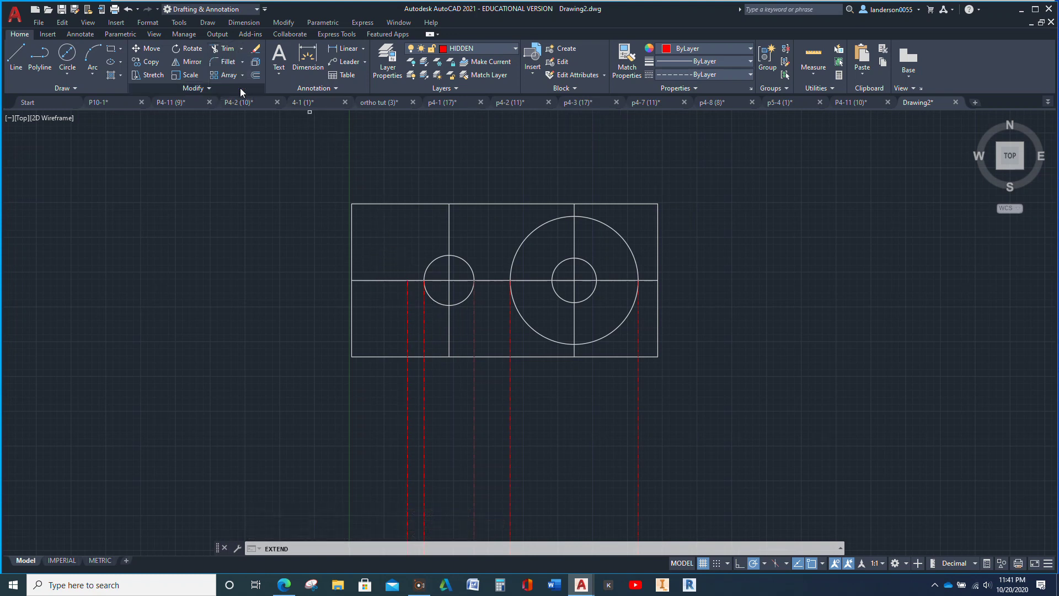
click(407, 300)
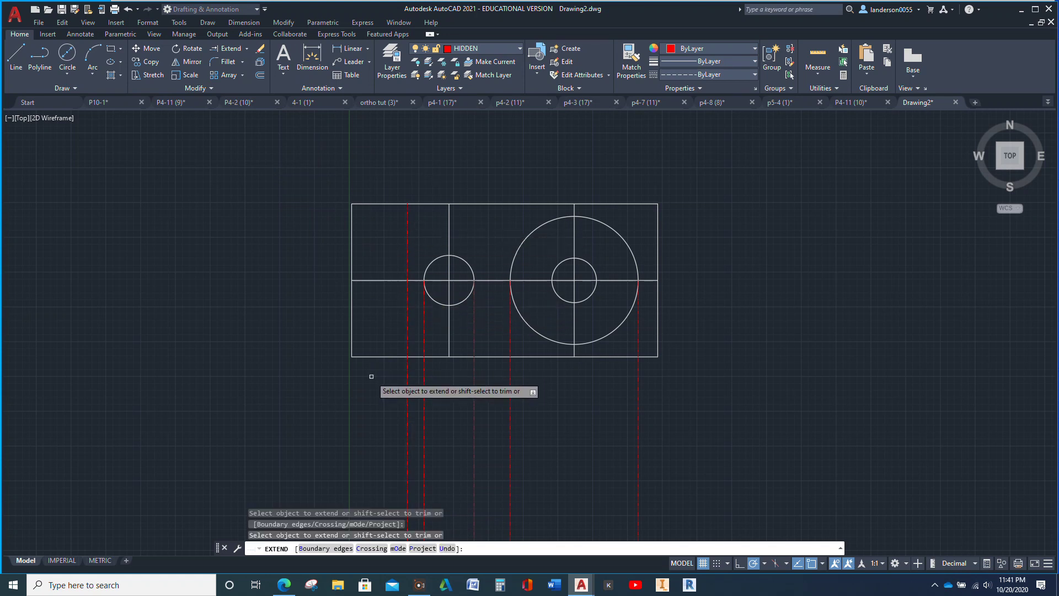
key(Escape)
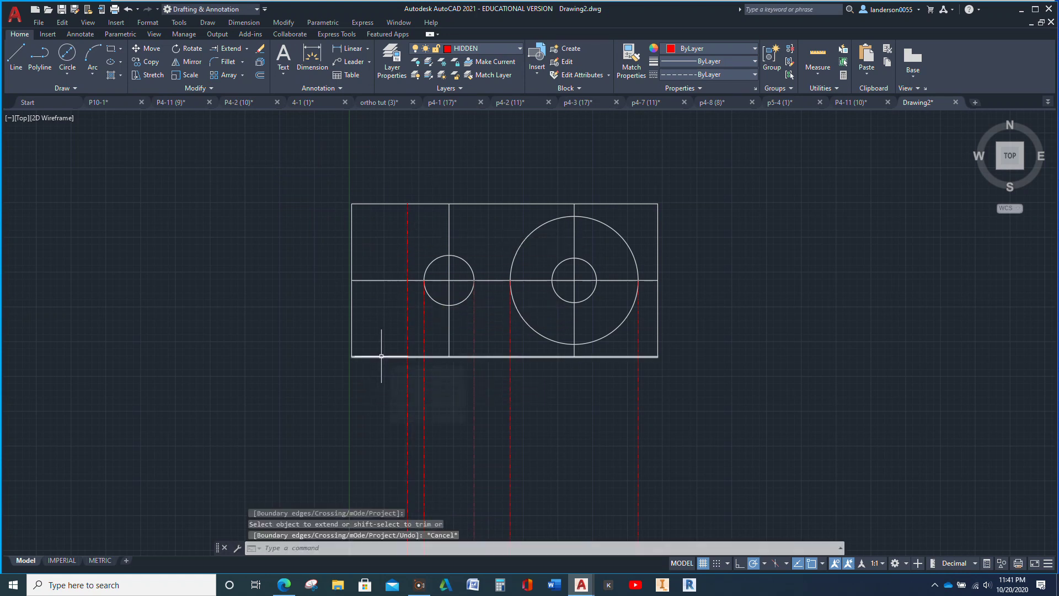
- Trim the inner corner's hidden line below the top view, using the rectangle's lower edge as the cutting edge
click(382, 356)
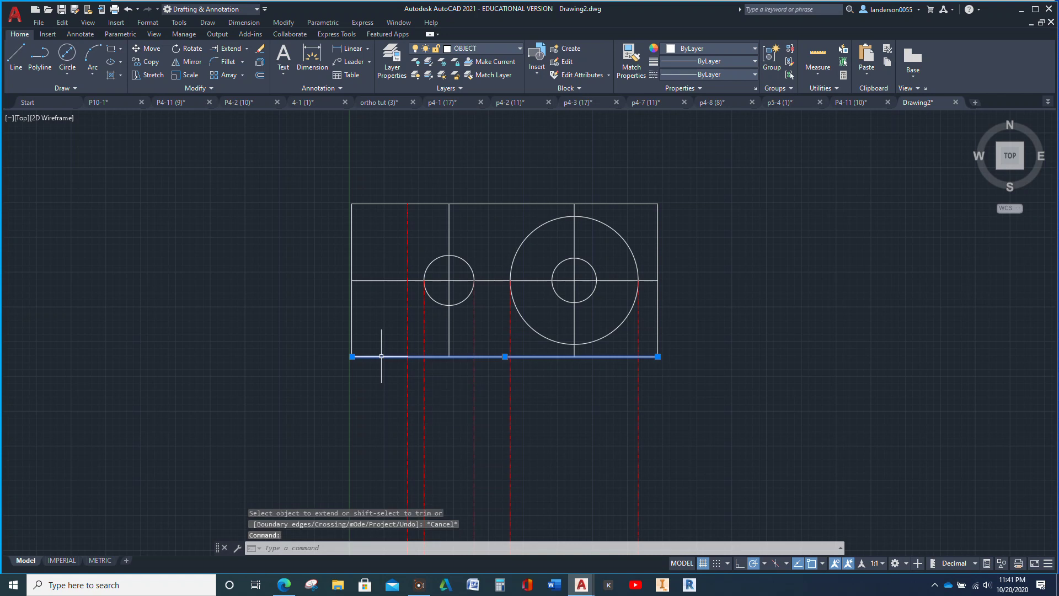
click(248, 50)
click(229, 65)
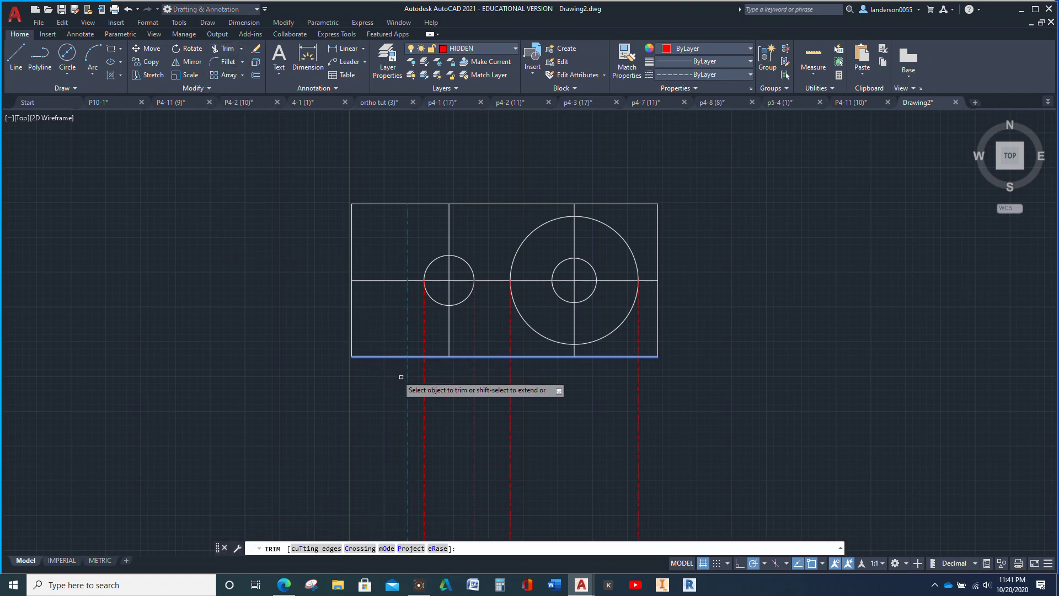
click(406, 375)
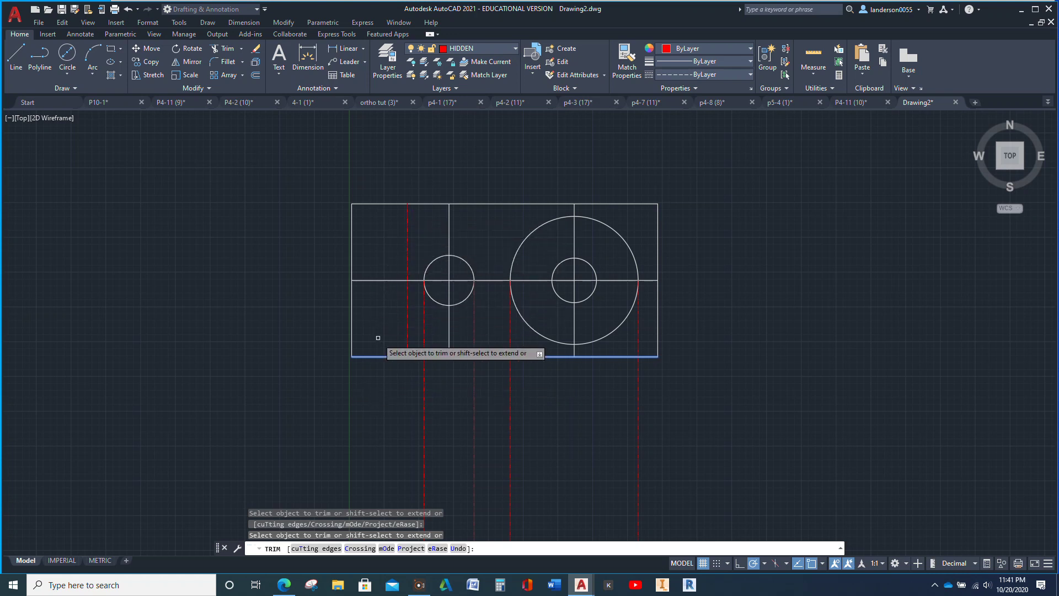
scroll(378, 336, down, 4)
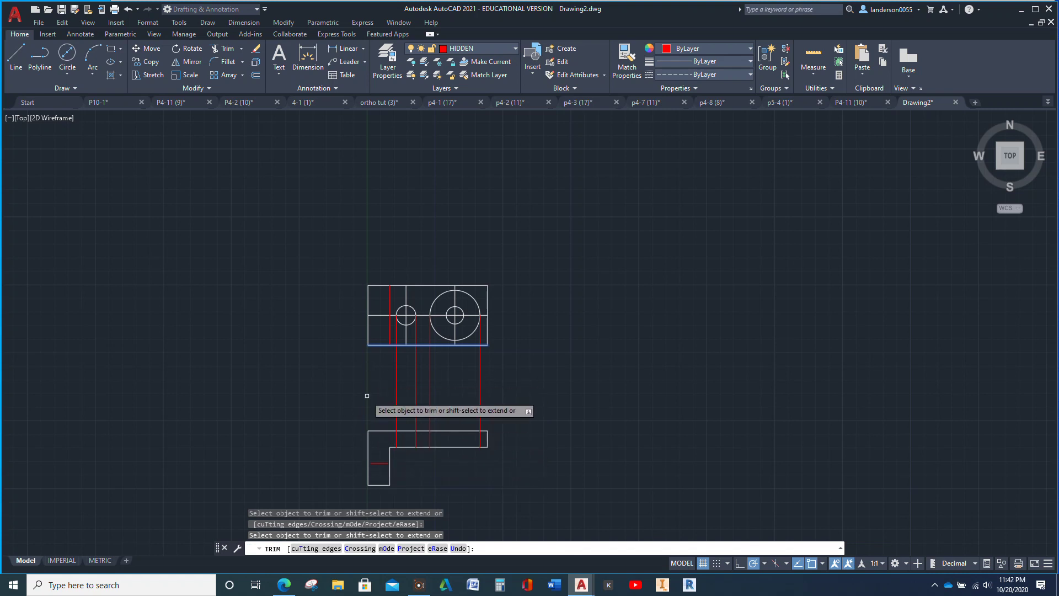
key(Escape)
key(Escape)
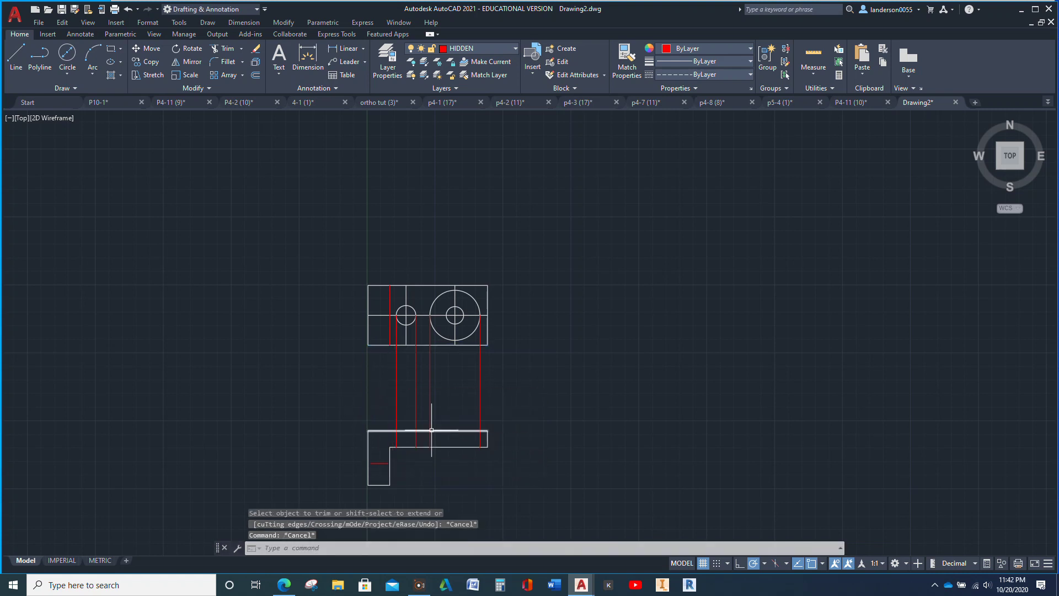
- Trim the small left circle's two projection lines above the front view, using the front view's upper edge as the cutting edge
scroll(425, 477, up, 2)
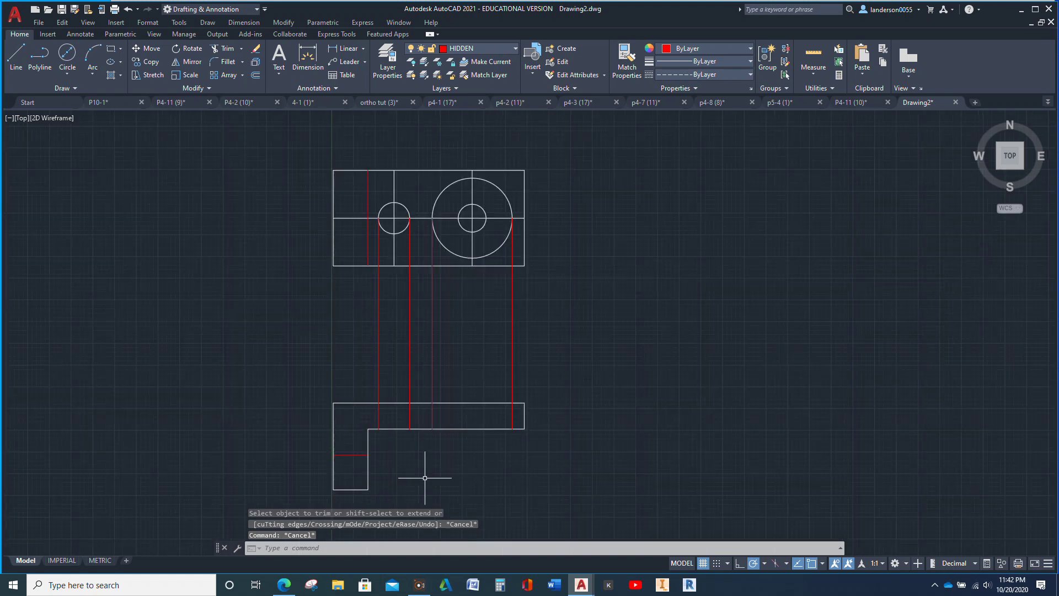
click(473, 403)
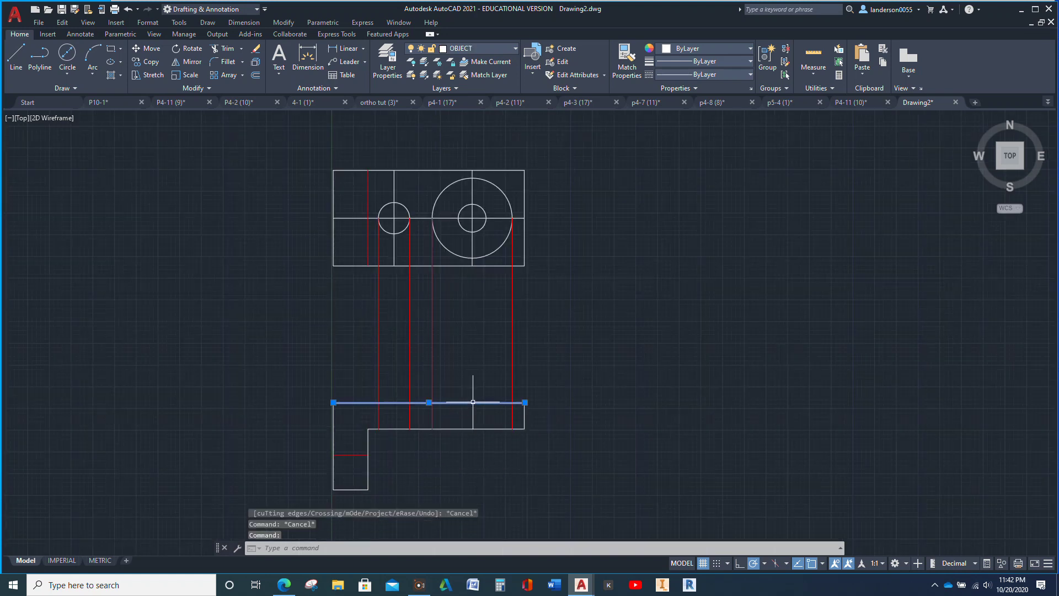
click(230, 51)
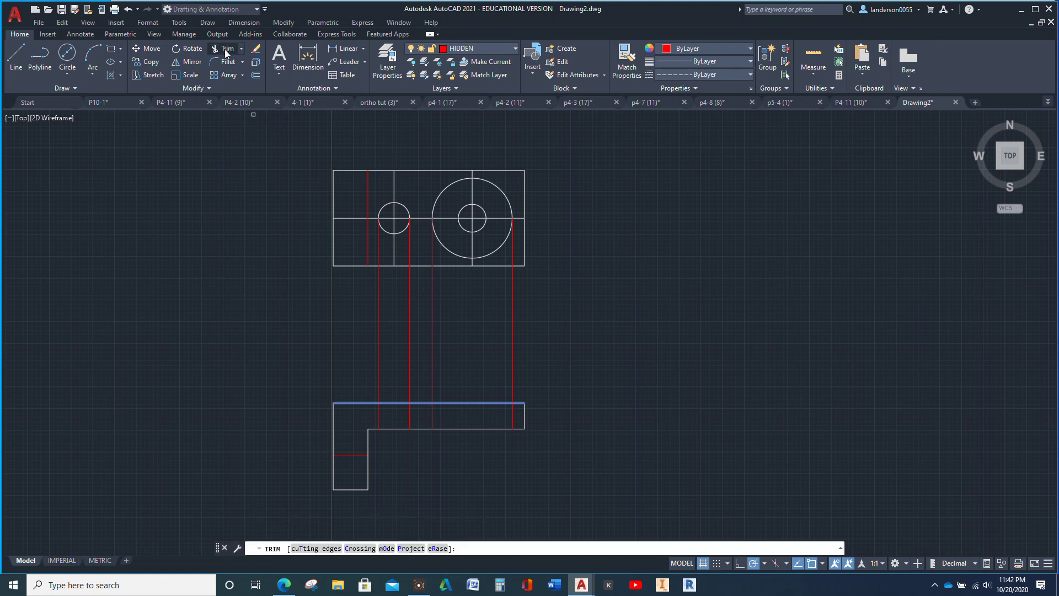
drag(365, 348, 417, 381)
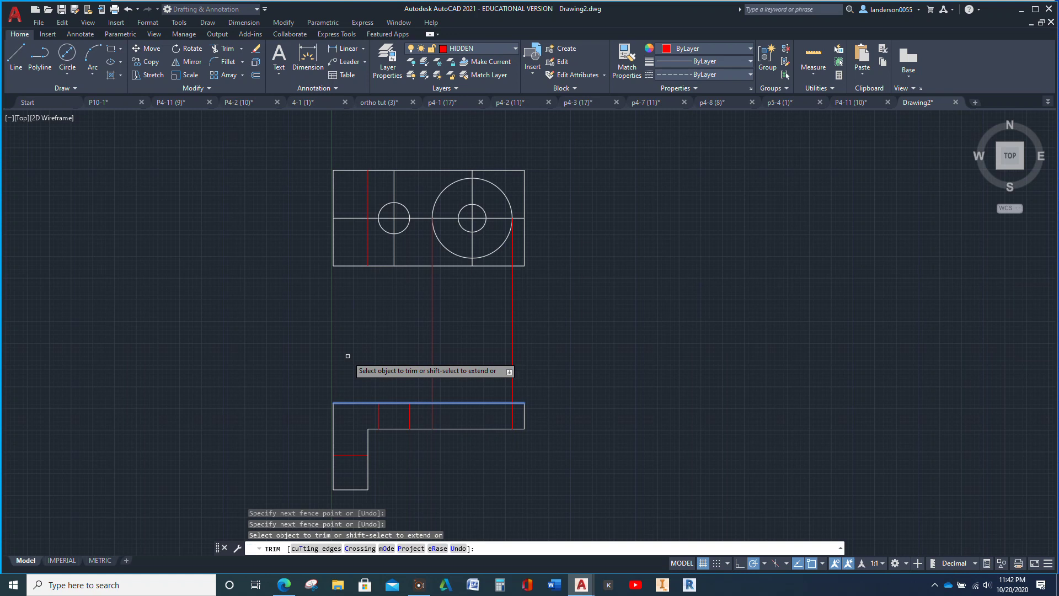
- Offset the front view's upper edge 35 upward
click(255, 75)
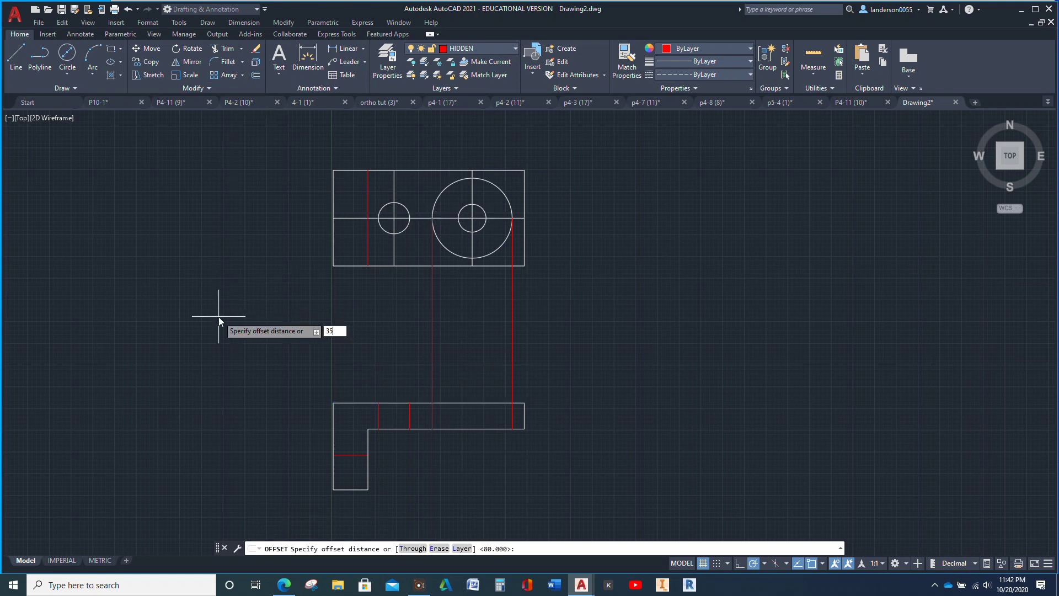
text(35)
key(Return)
scroll(219, 317, down, 2)
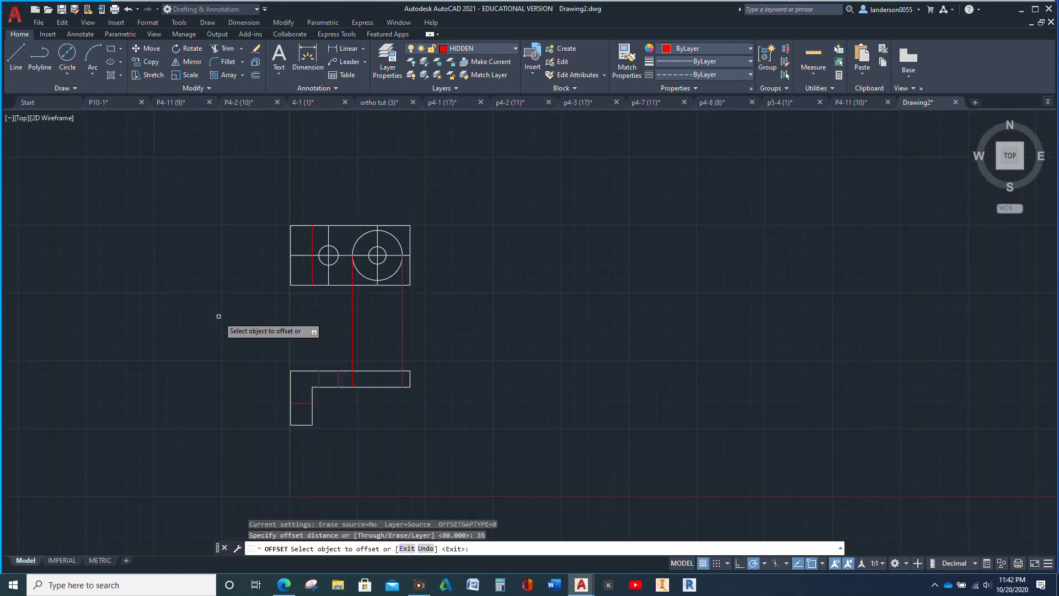
click(310, 370)
click(310, 339)
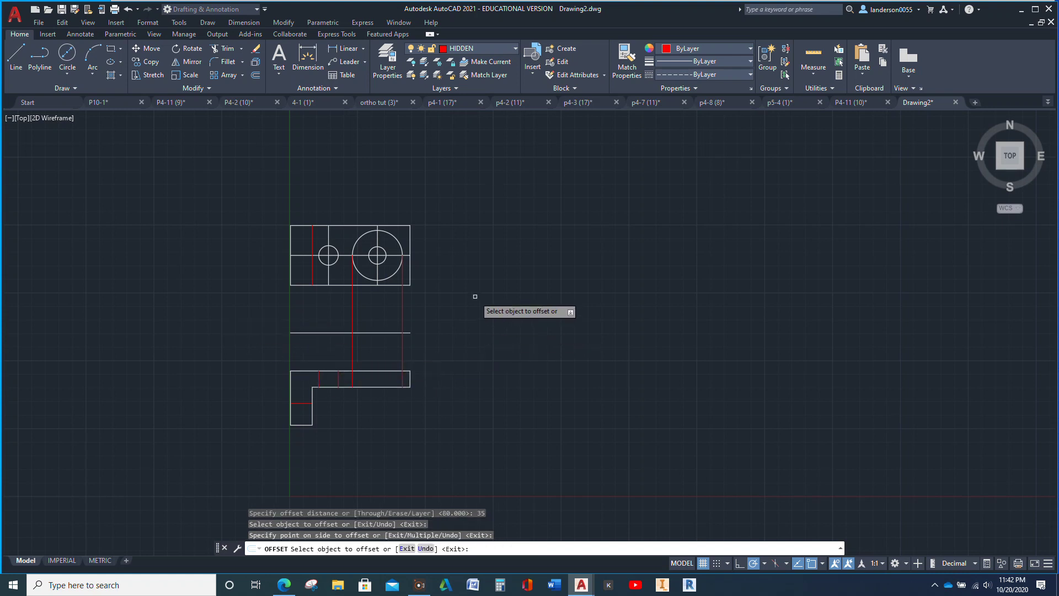
key(Escape)
- Copy the large circle's right projection line to the right and left quadrants of the concentric inner circle
scroll(381, 247, up, 6)
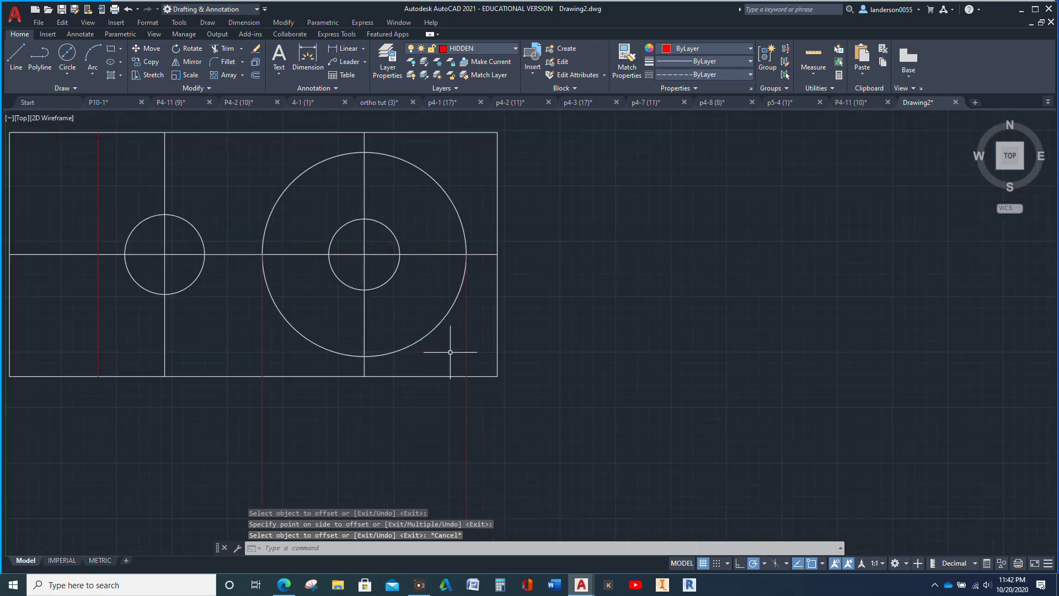
click(466, 334)
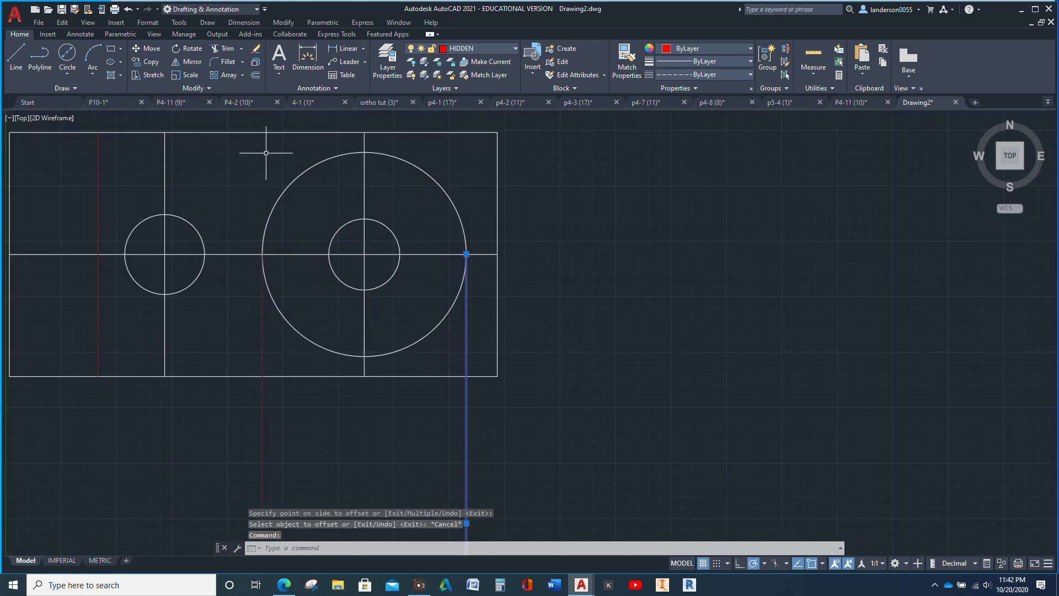
click(152, 62)
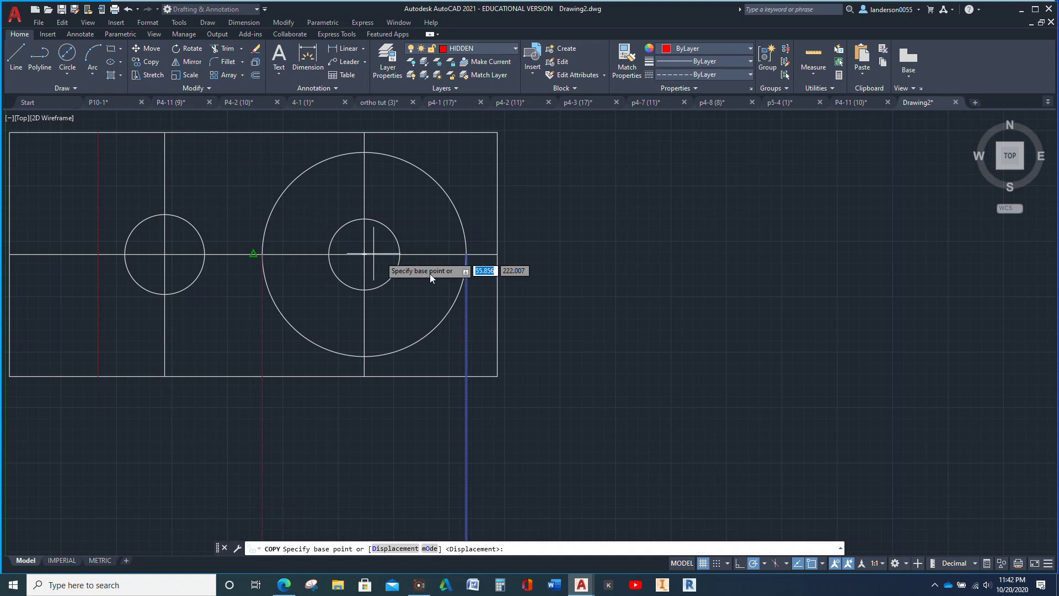
click(466, 255)
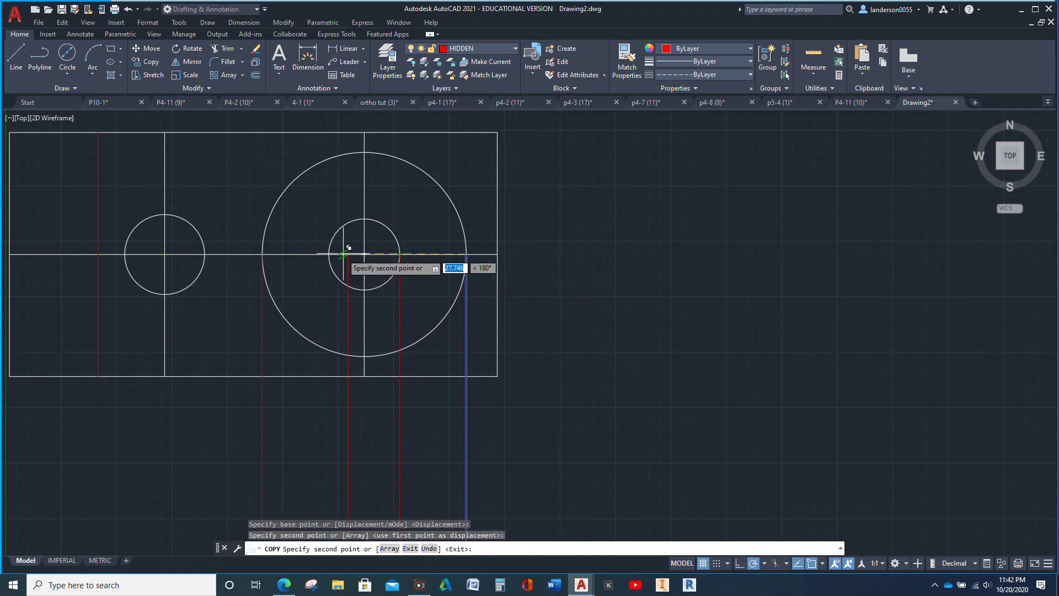
click(329, 255)
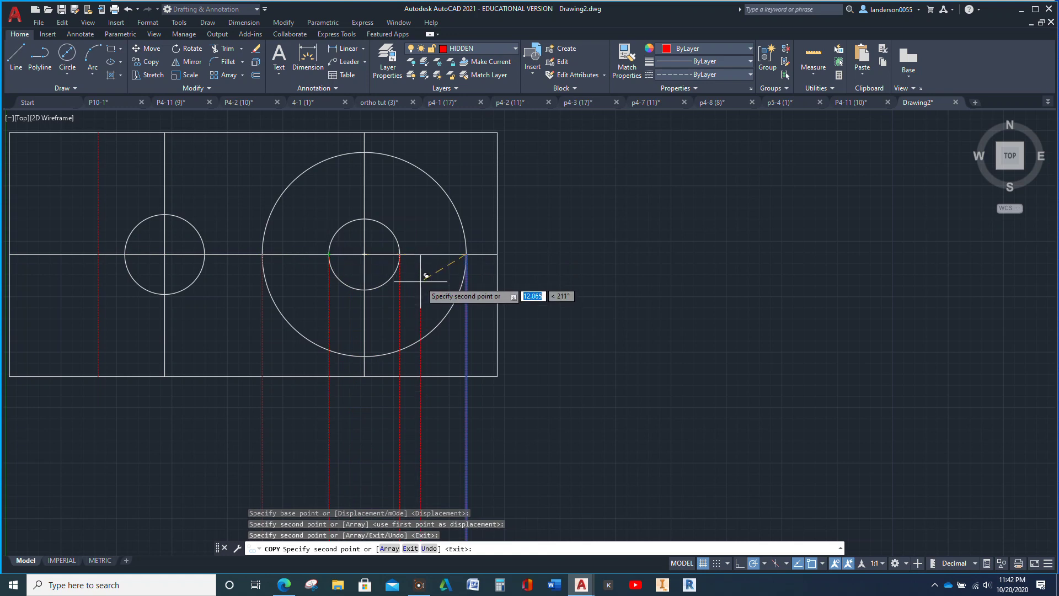
- Move the large circle's left and right projection lines to the OBJECT layer
key(Escape)
click(467, 394)
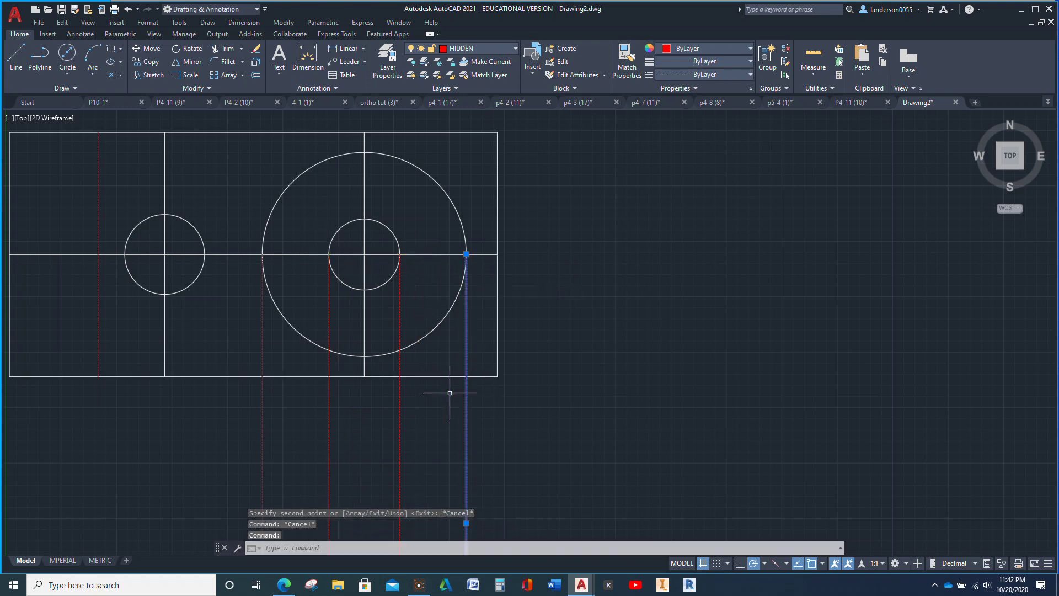
click(262, 393)
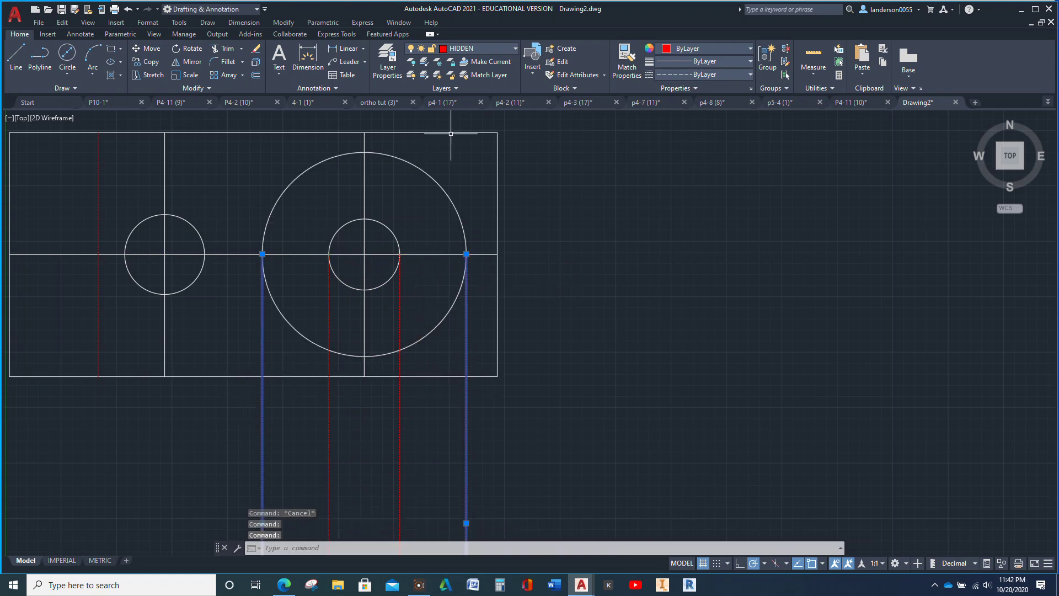
click(516, 48)
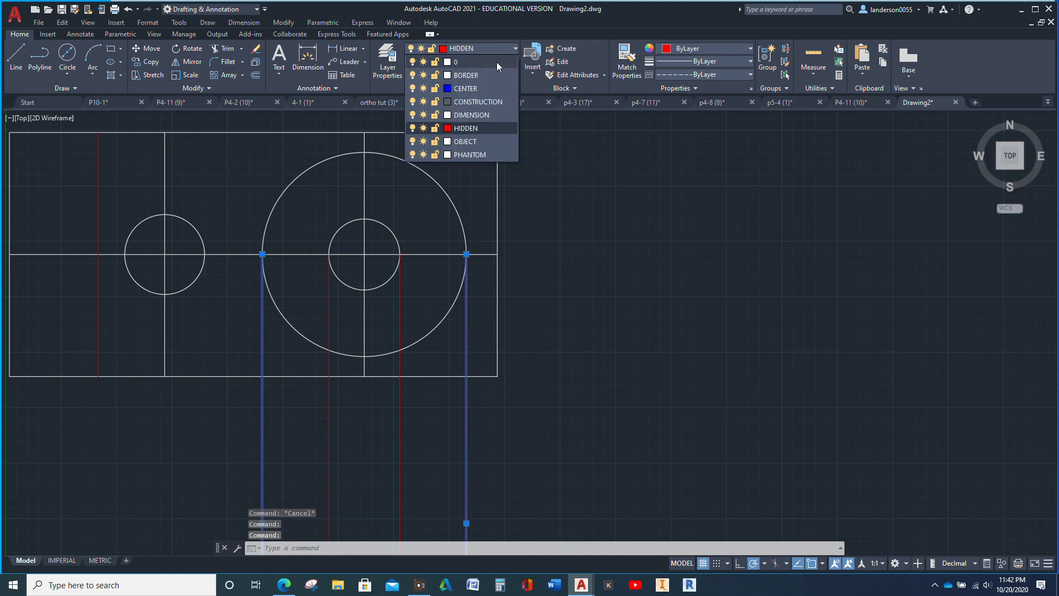
click(458, 142)
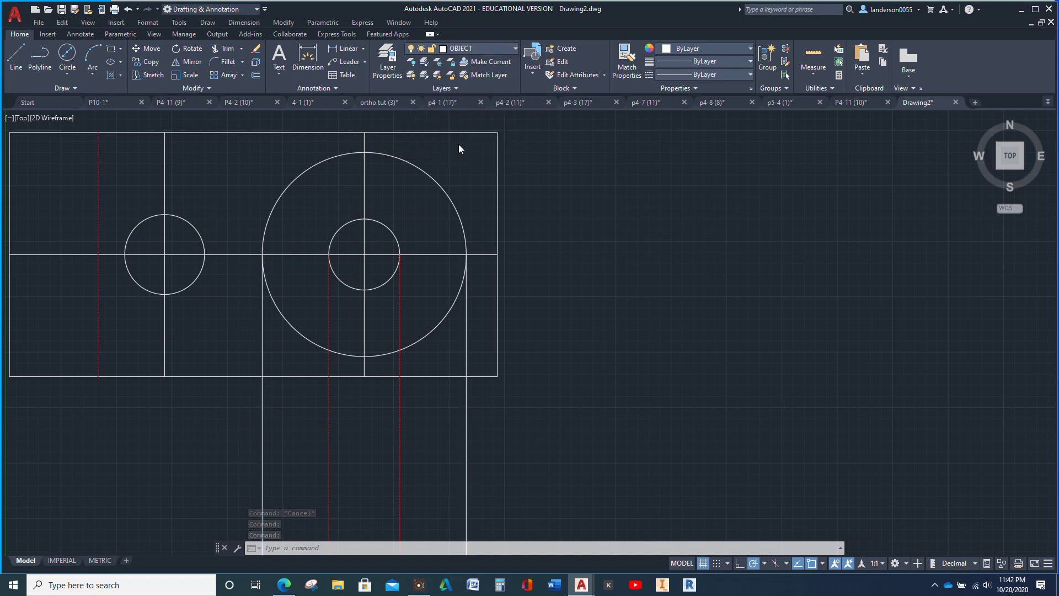
key(Escape)
key(Escape)
- Trim the four projection lines above the offset line between the views, using that line as the cutting edge
scroll(582, 230, down, 5)
middle_drag(584, 229, 512, 242)
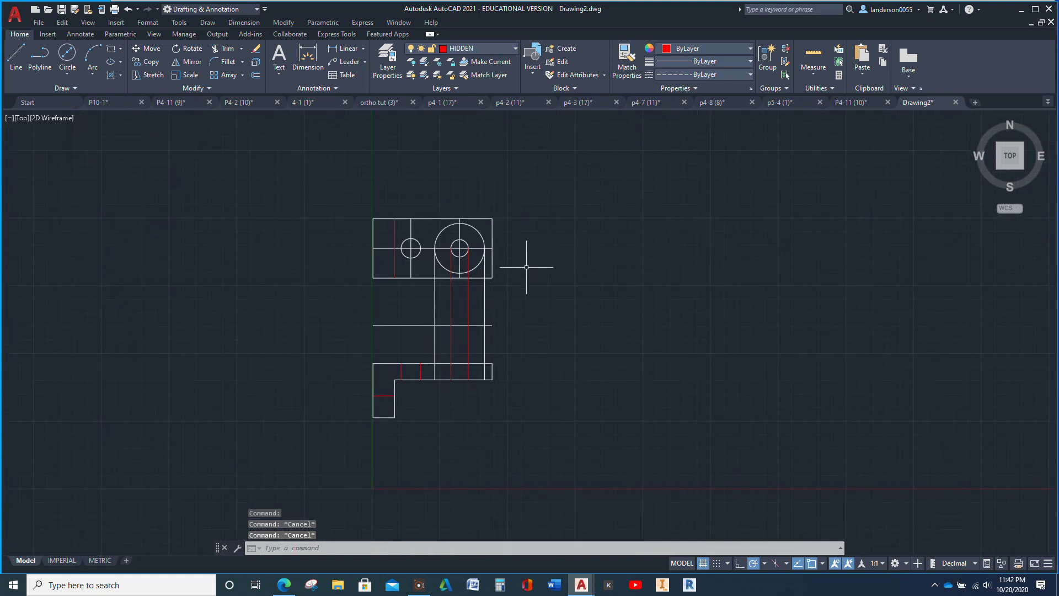
click(412, 326)
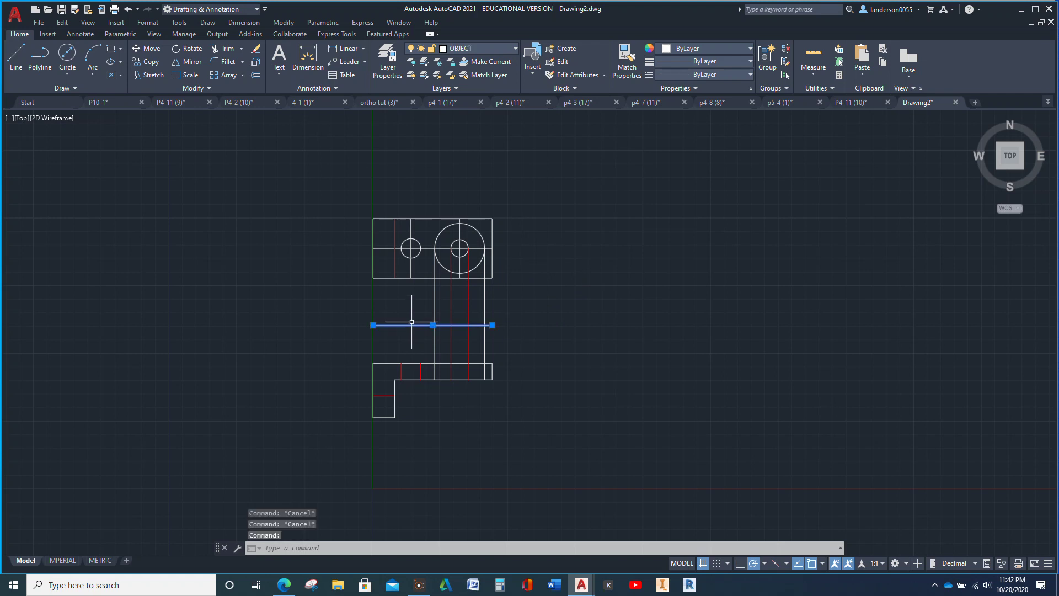
click(228, 49)
mouse_move(485, 298)
mouse_down()
mouse_move(508, 314)
mouse_move(536, 306)
mouse_up()
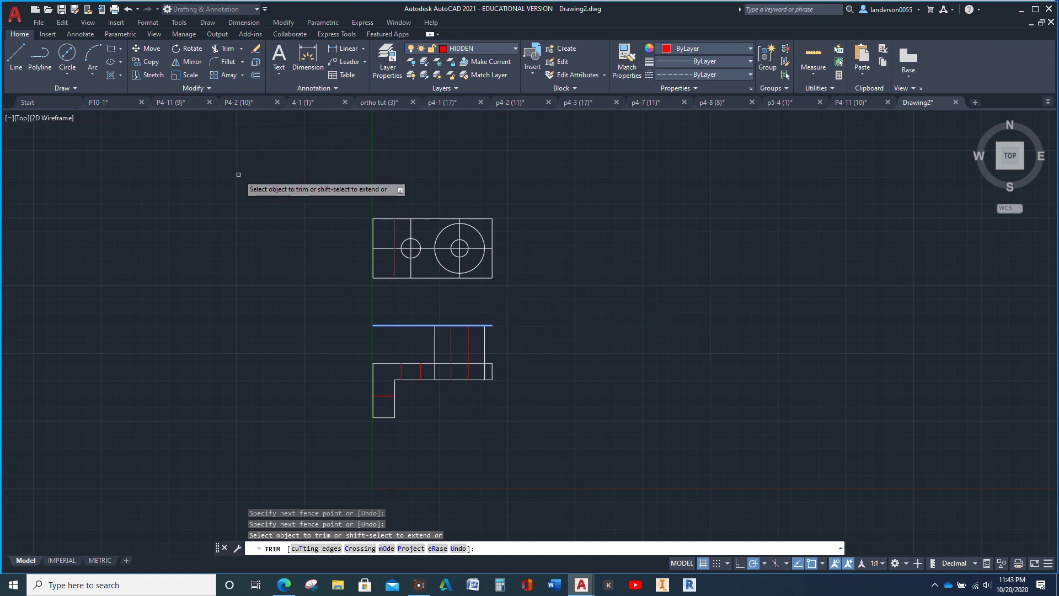
key(Escape)
- Trim both ends of the offset line that extend beyond the large circle's projection lines, forming the boss's top edge
click(223, 49)
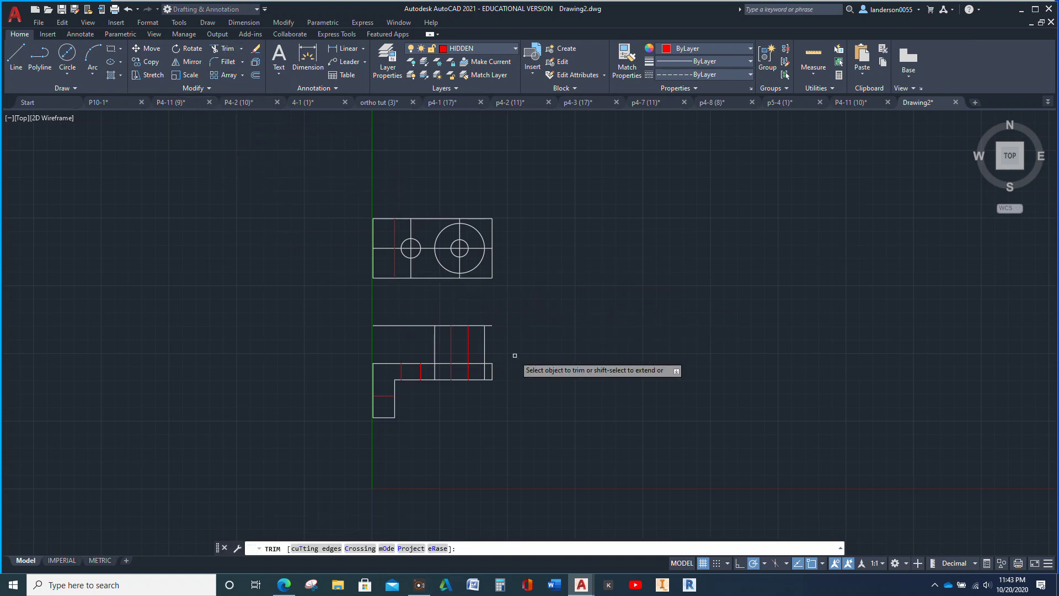
scroll(494, 332, up, 6)
drag(490, 329, 469, 291)
drag(260, 244, 204, 361)
scroll(679, 251, down, 2)
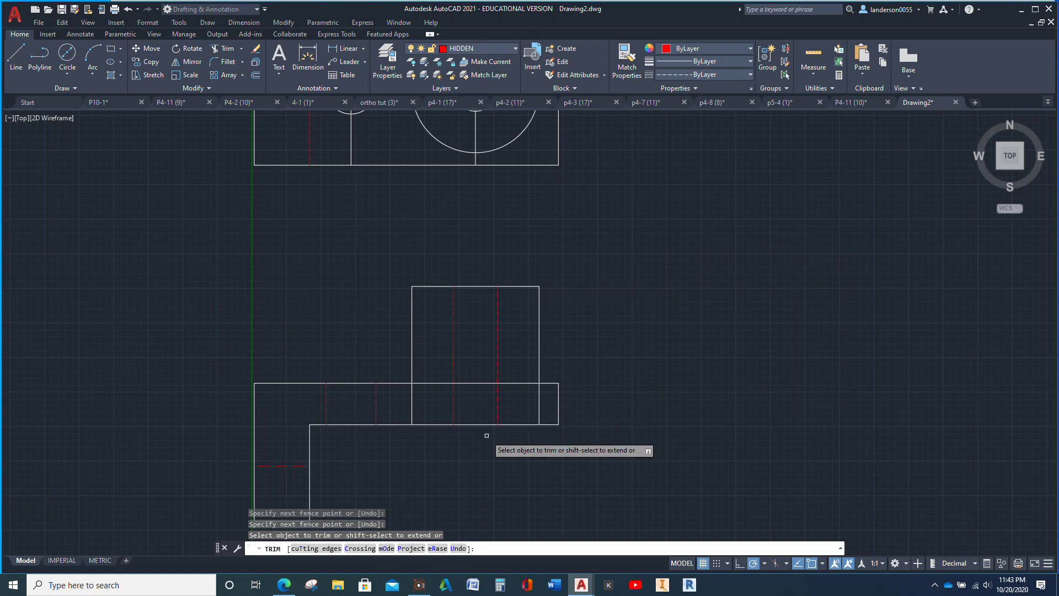
click(358, 384)
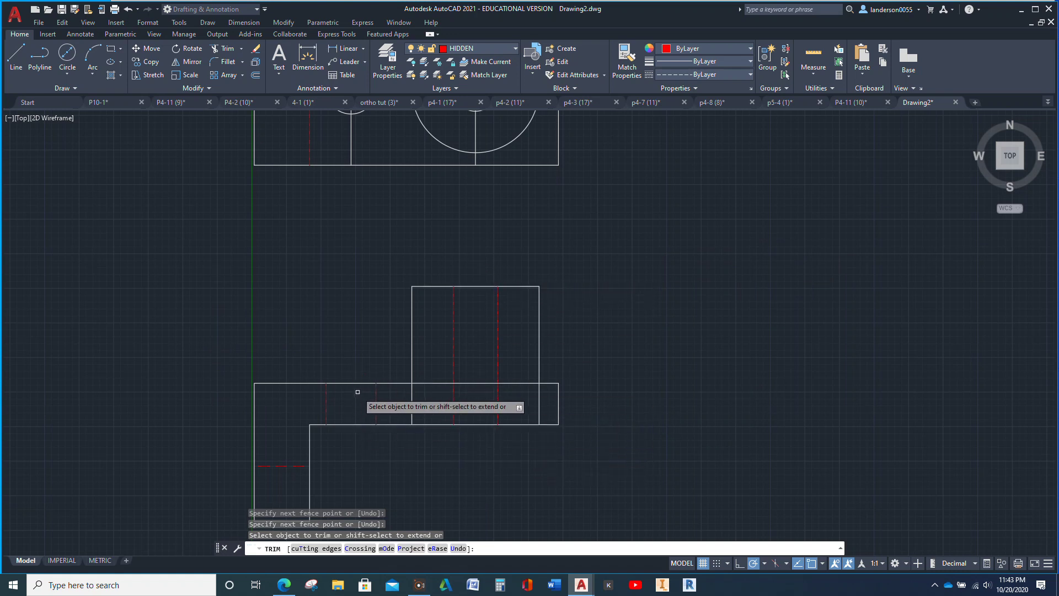
key(Escape)
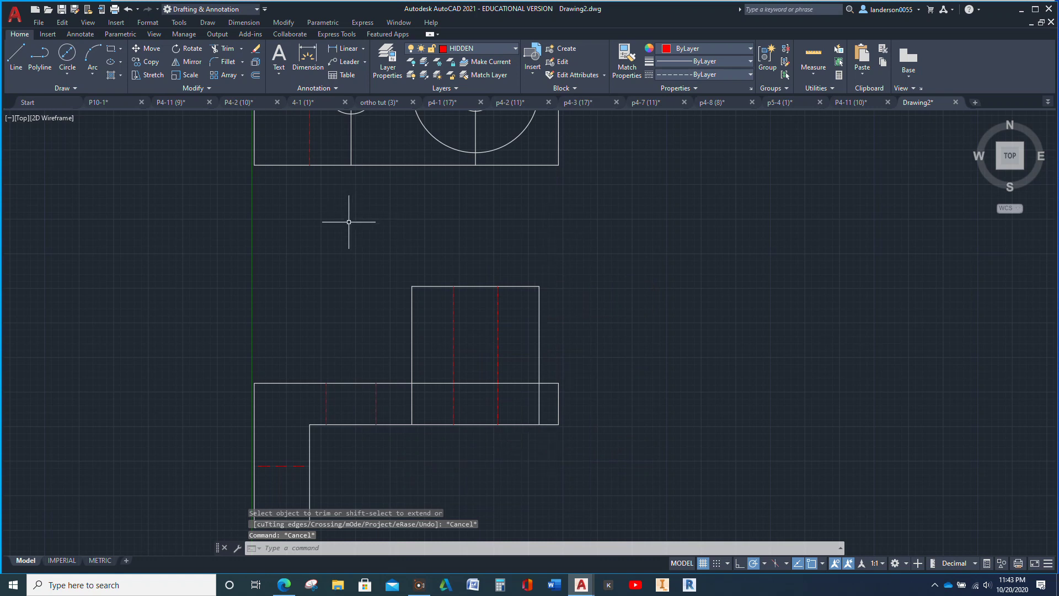
- Trim the boss's two vertical object lines where they run inside the base plate in the front view
mouse_move(534, 256)
middle_down()
mouse_move(406, 274)
mouse_move(405, 300)
middle_up()
scroll(433, 277, down, 3)
scroll(380, 347, up, 5)
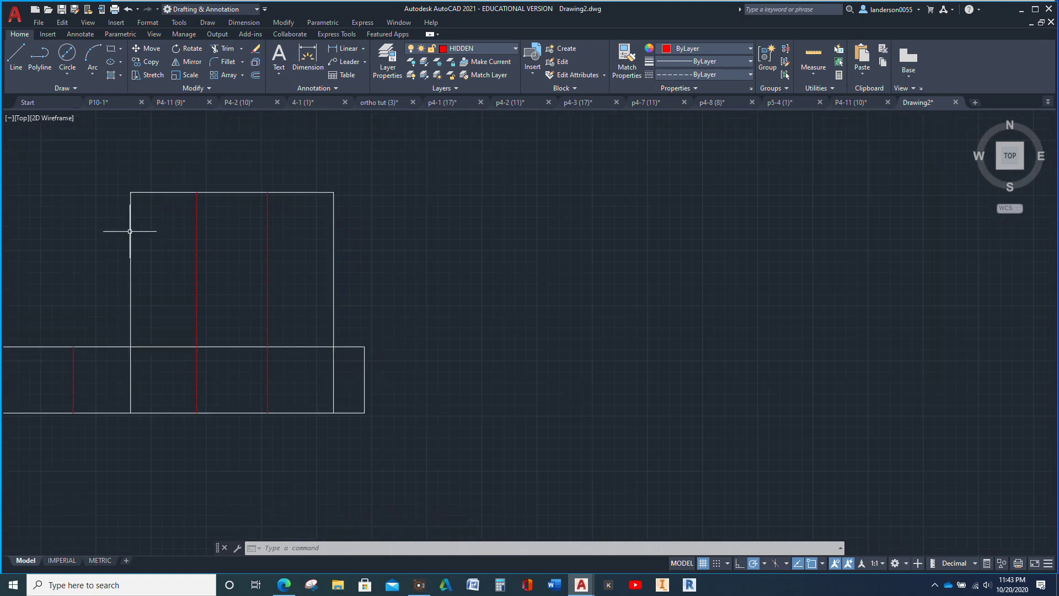
click(231, 54)
drag(119, 389, 126, 375)
drag(340, 376, 339, 372)
key(Escape)
scroll(451, 317, down, 2)
mouse_move(456, 310)
middle_down()
mouse_move(426, 335)
mouse_move(452, 327)
middle_up()
scroll(427, 336, down, 2)
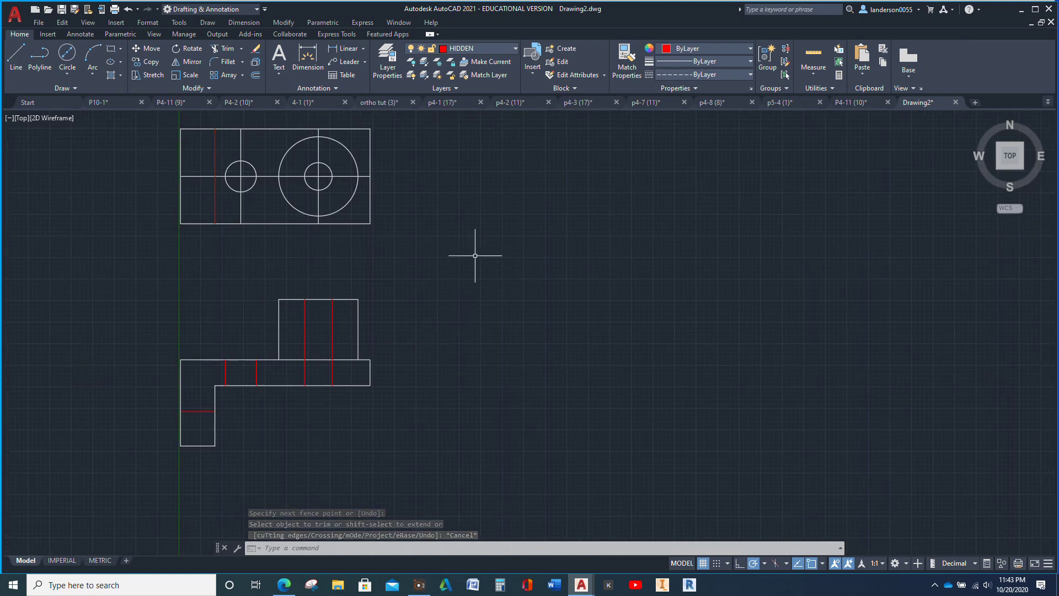
click(17, 58)
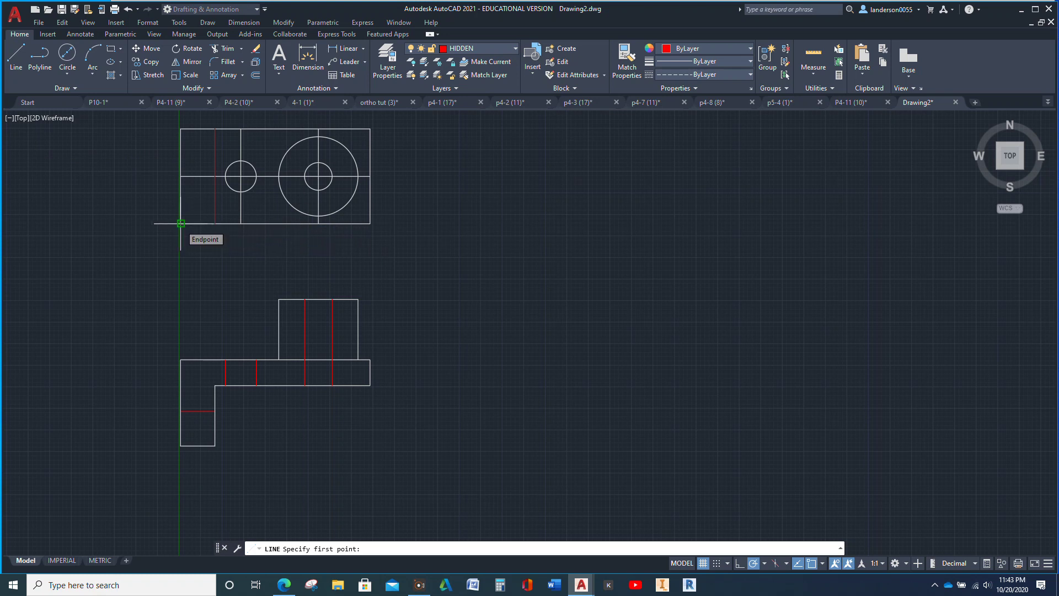
key(Escape)
key(Escape)
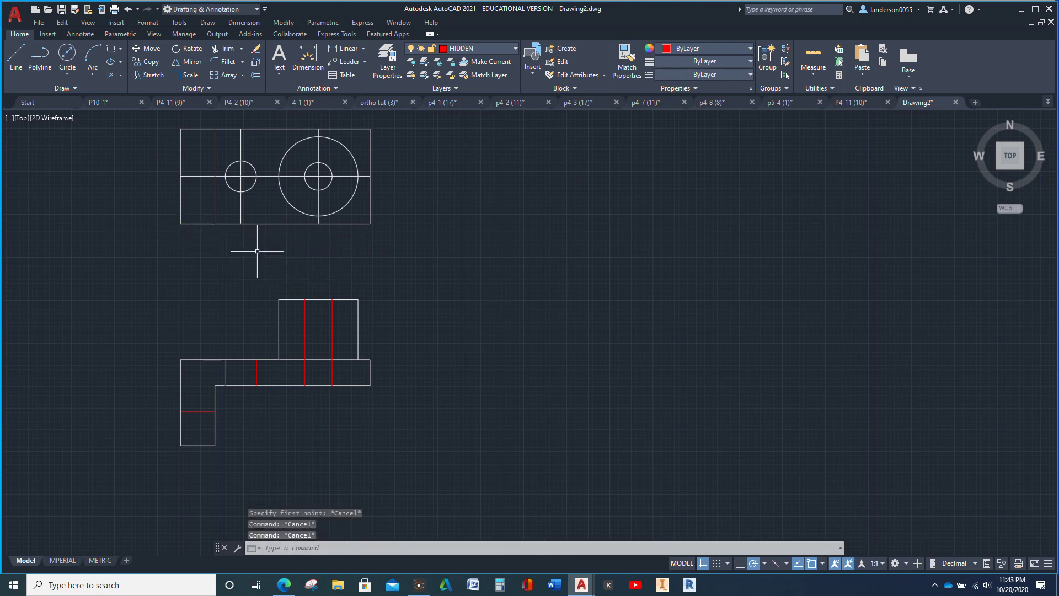
- Delete the horizontal and two vertical construction lines through the circle centers in the top view
click(318, 204)
click(292, 176)
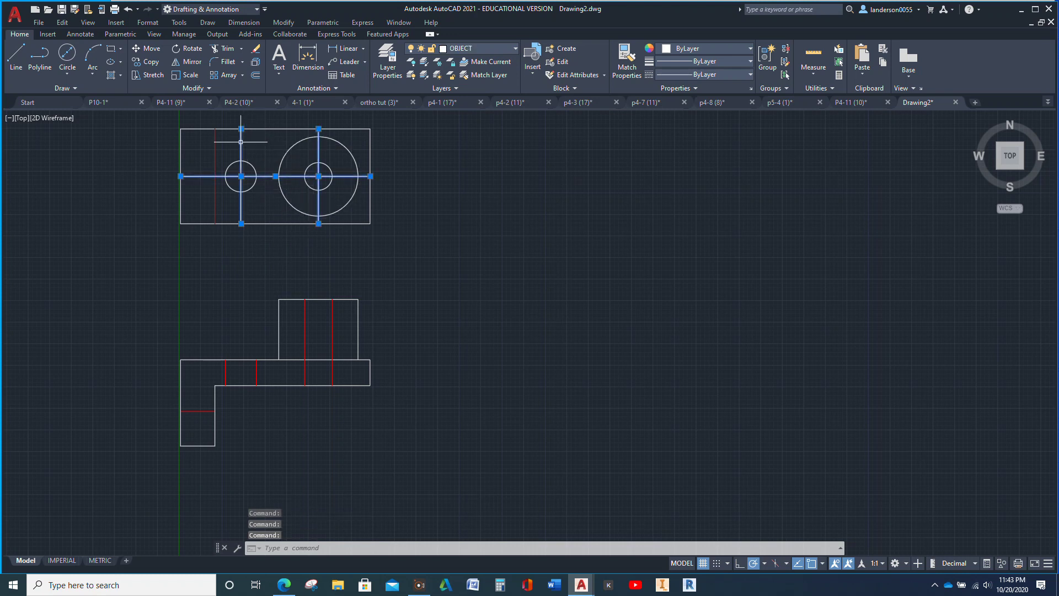
key(Delete)
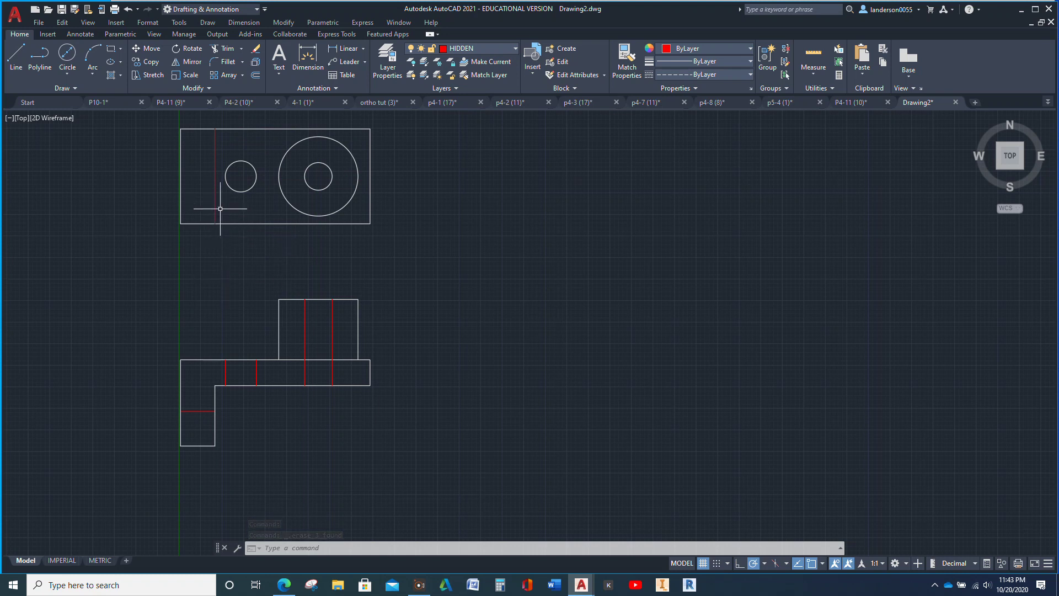
- Offset the top view rectangle's lower and upper edges 15 inward
click(256, 76)
text(15)
key(Return)
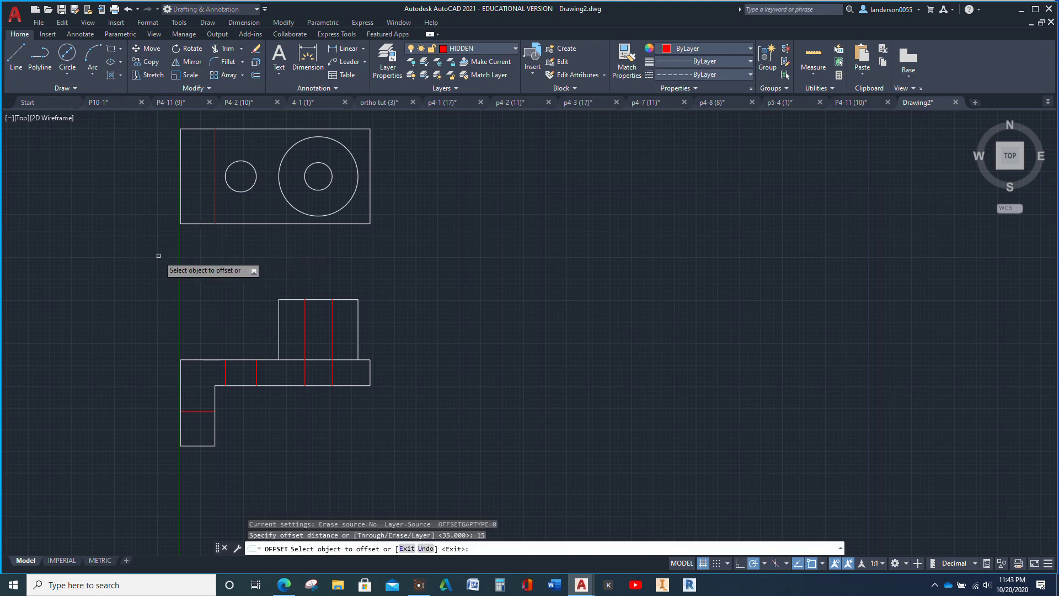
click(241, 224)
click(243, 208)
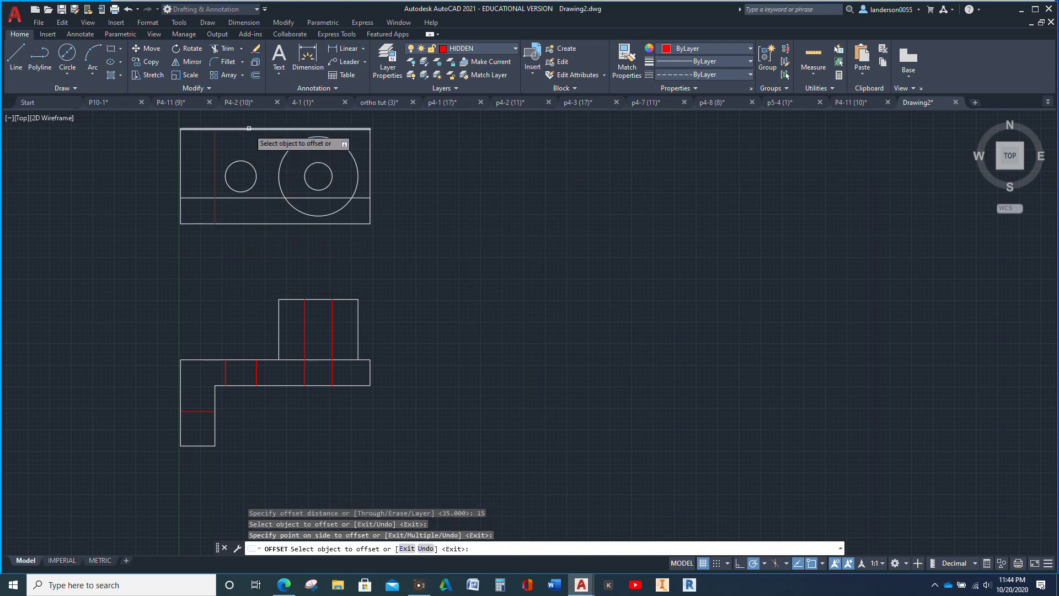
click(249, 129)
click(248, 139)
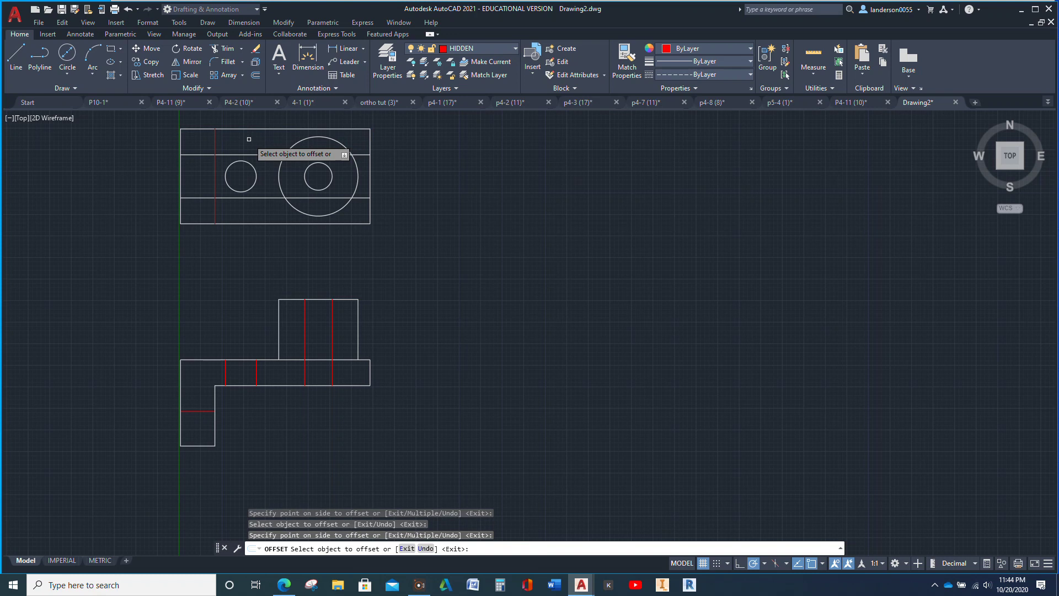
key(Escape)
key(Escape)
- Move the two offset horizontal lines in the top view to the HIDDEN layer
drag(199, 144, 196, 210)
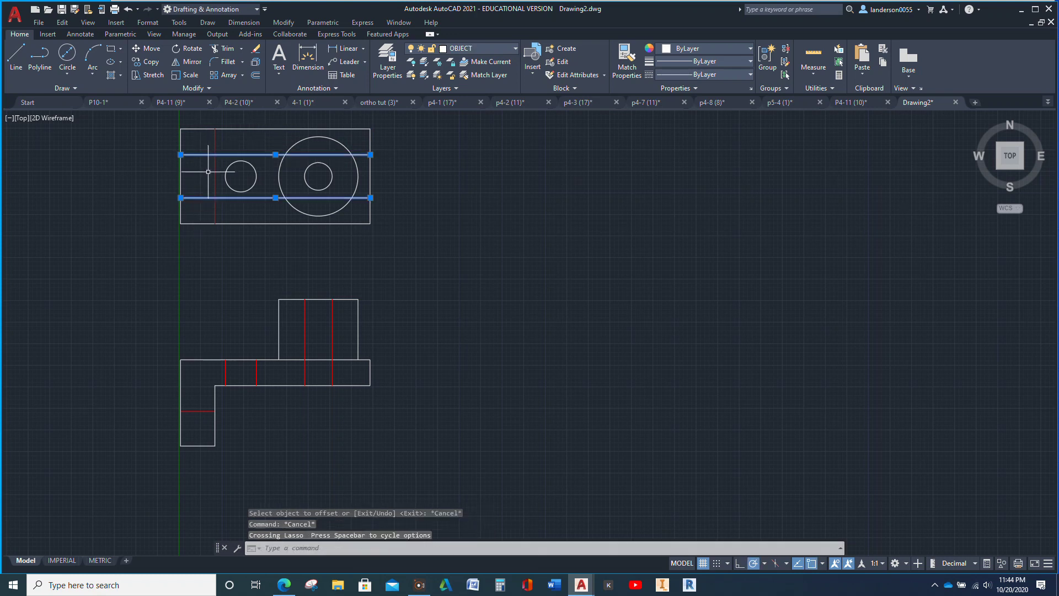
click(515, 48)
click(469, 139)
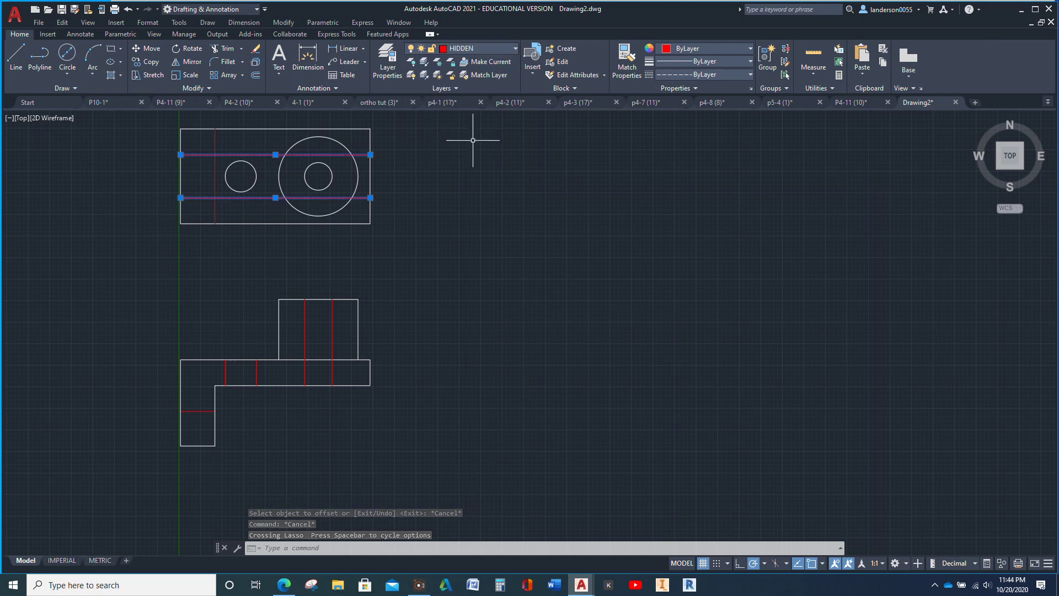
key(Escape)
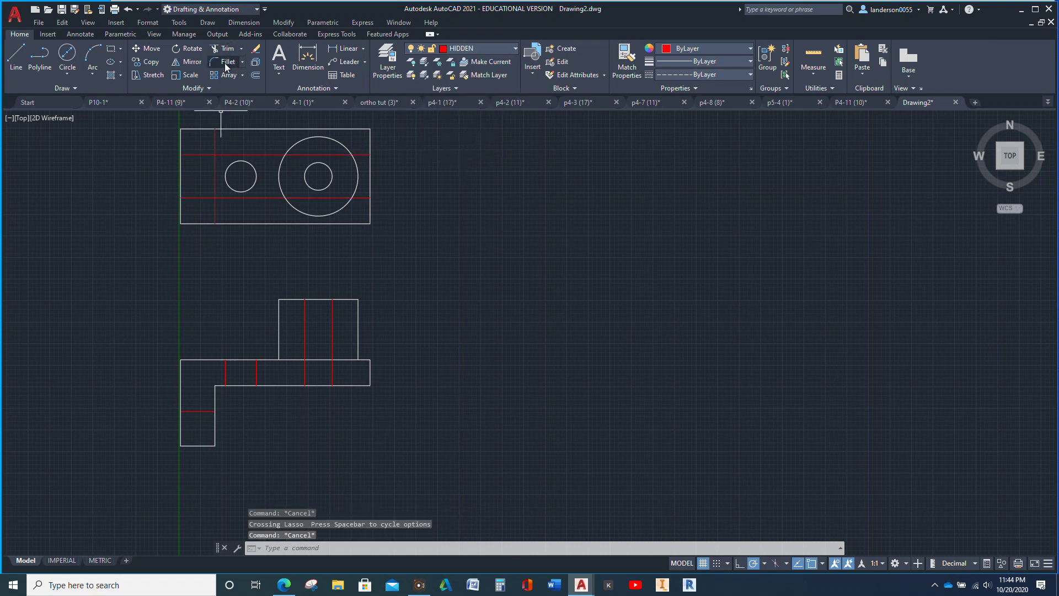
- Trim the two horizontal hidden lines to the right of the top view's vertical hidden line, using it as the cutting edge
click(214, 144)
click(227, 50)
drag(270, 142, 268, 208)
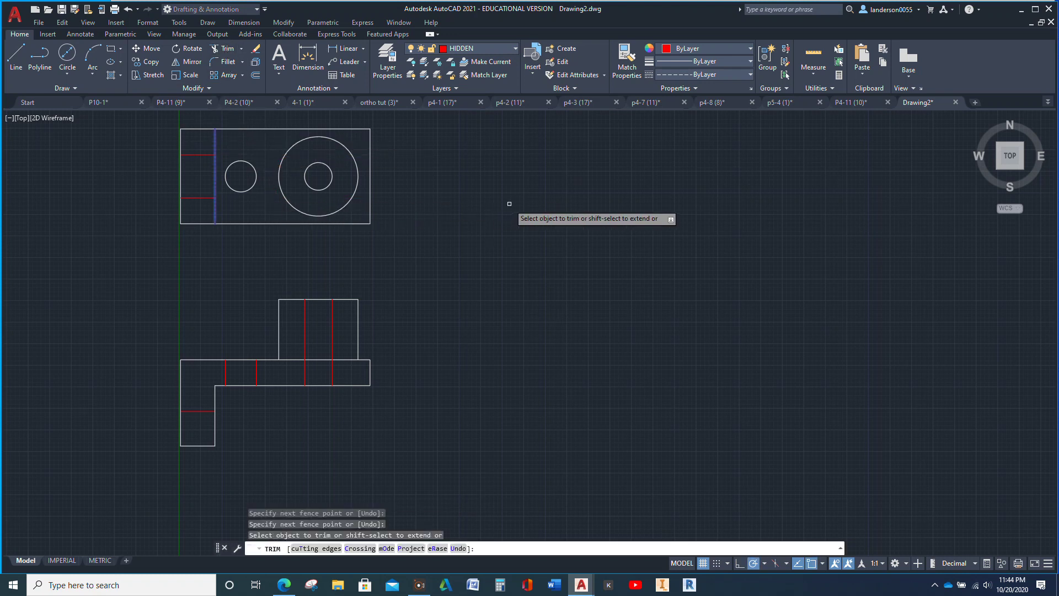
key(Escape)
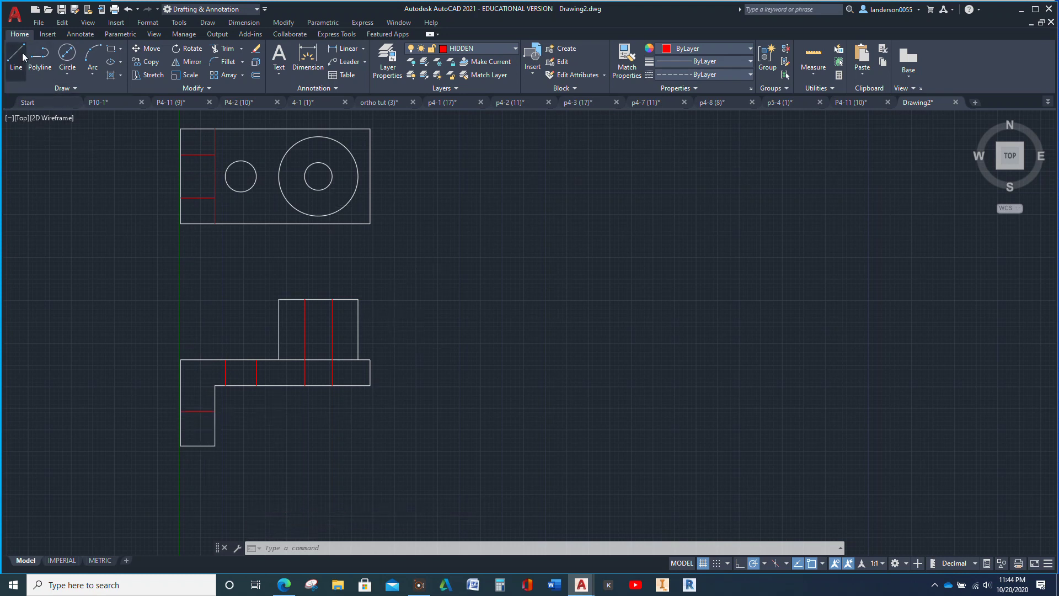
- Make OBJECT the current layer and draw a horizontal line about 340 long rightward from the top view's lower-left corner
click(515, 50)
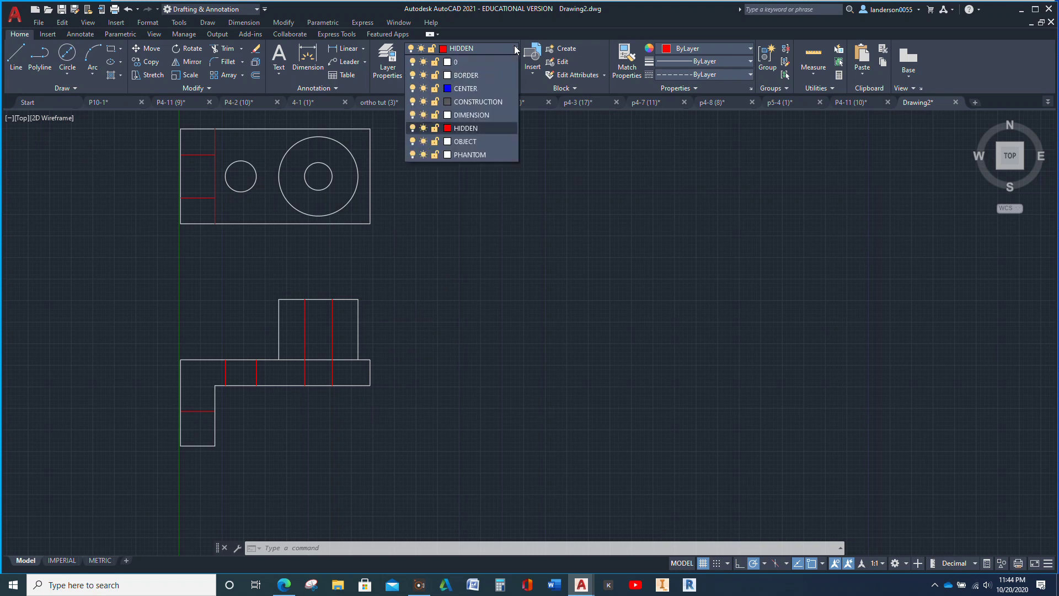
click(472, 140)
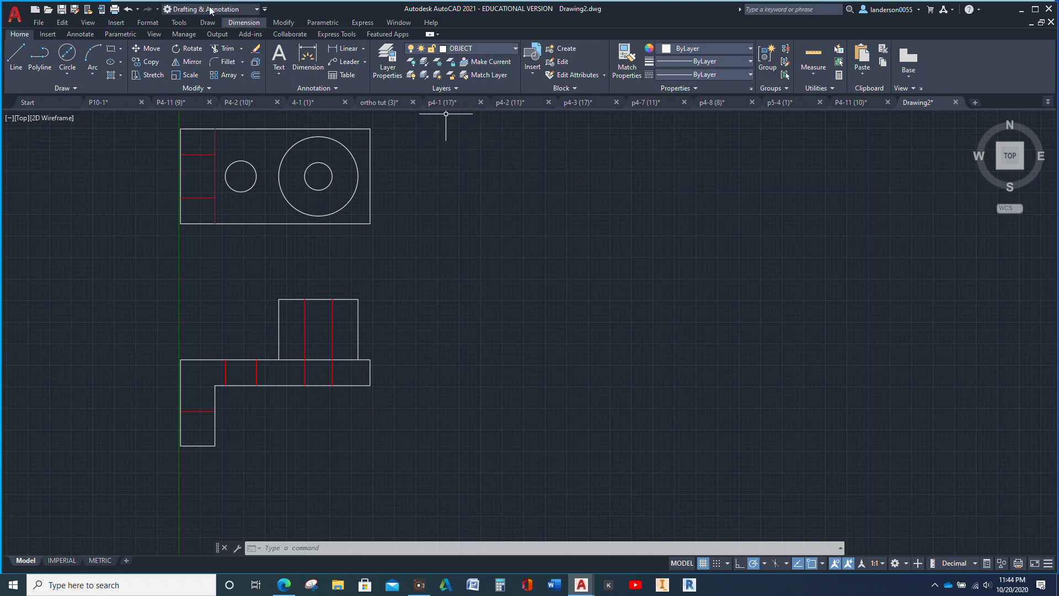
click(21, 62)
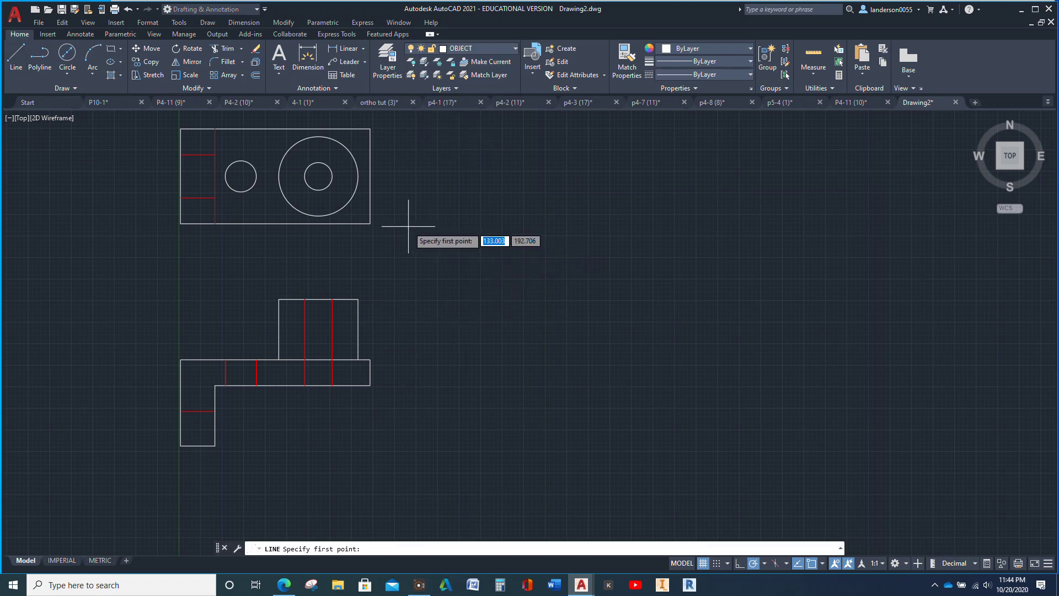
click(181, 224)
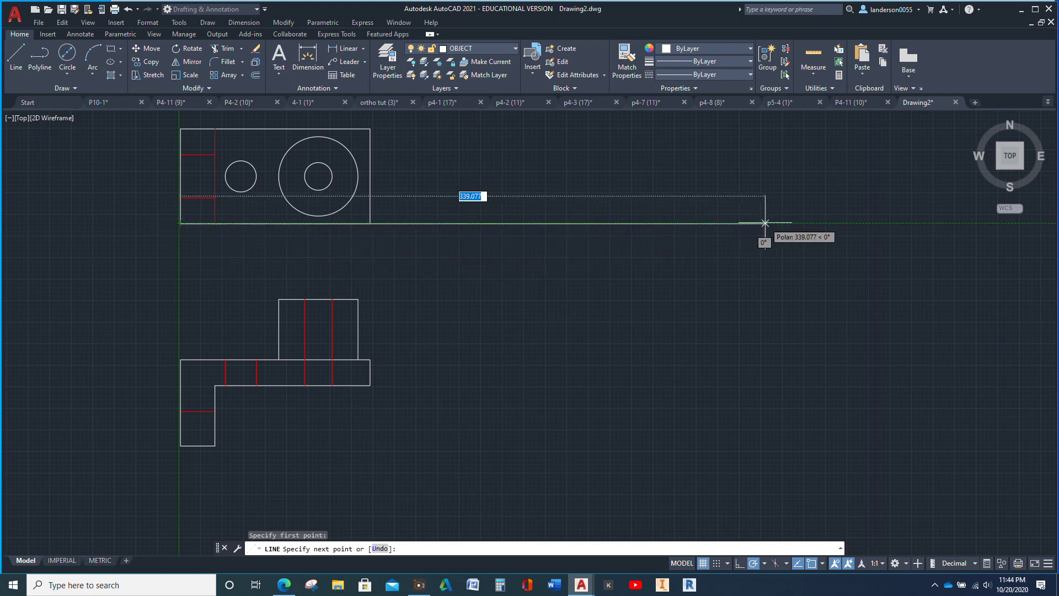
click(773, 223)
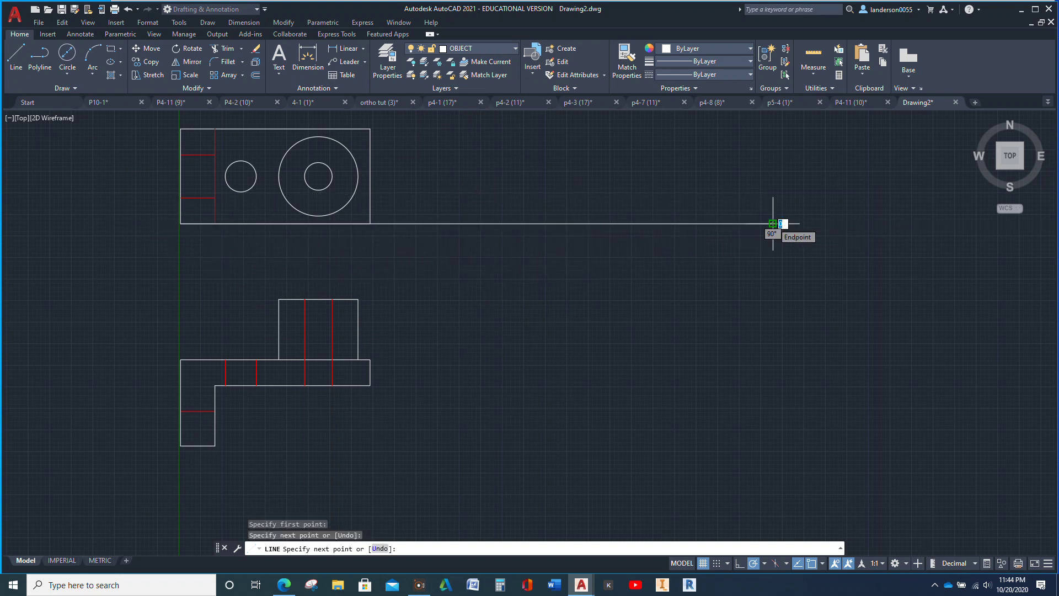
key(Escape)
key(Escape)
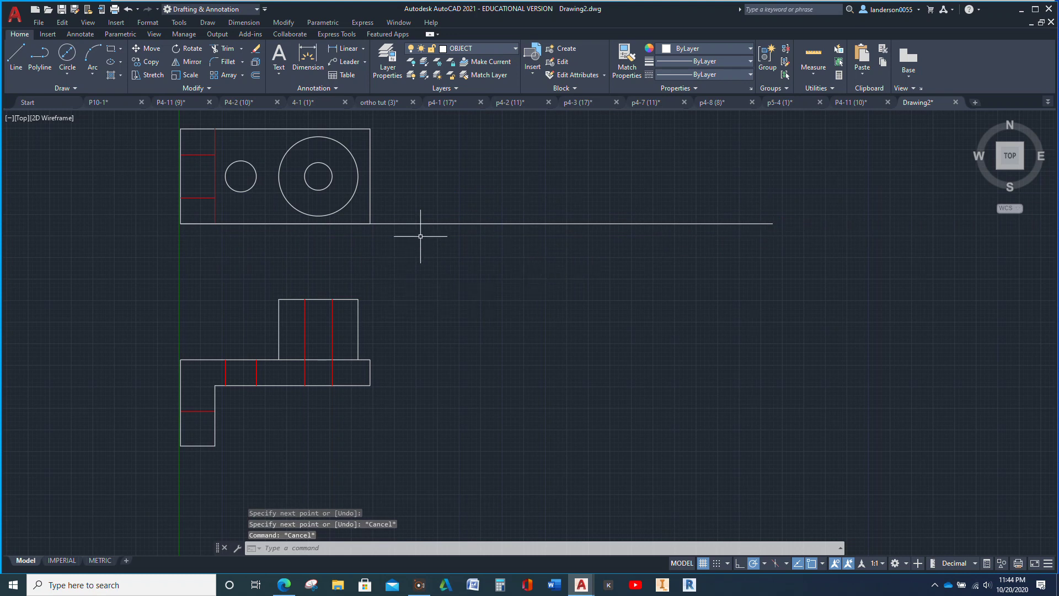
- Copy the projection line from the top view's lower-left corner to its upper-left corner and the upper quadrants of both concentric circles
click(461, 223)
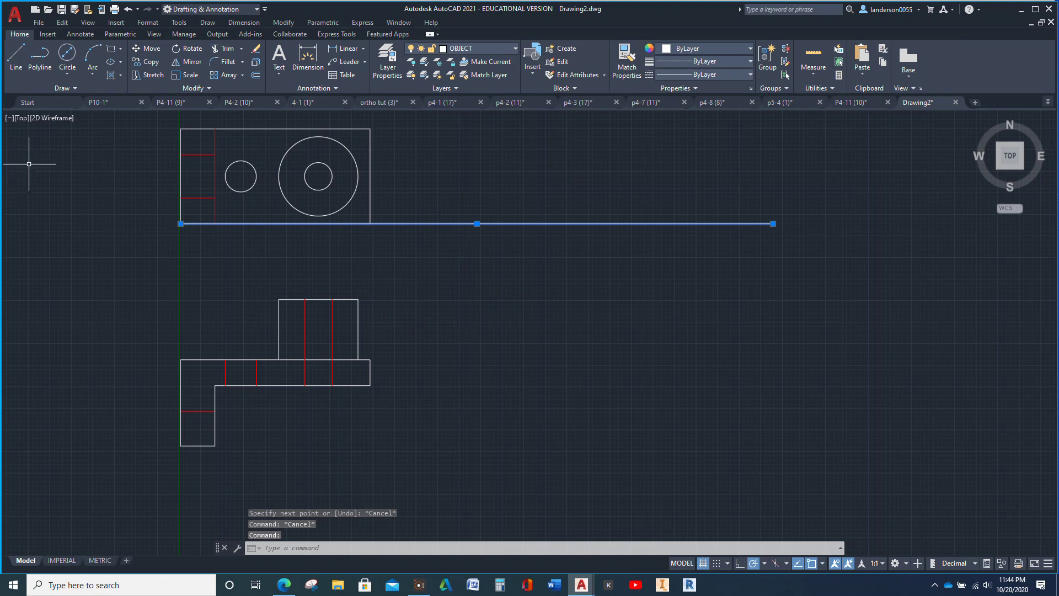
click(150, 61)
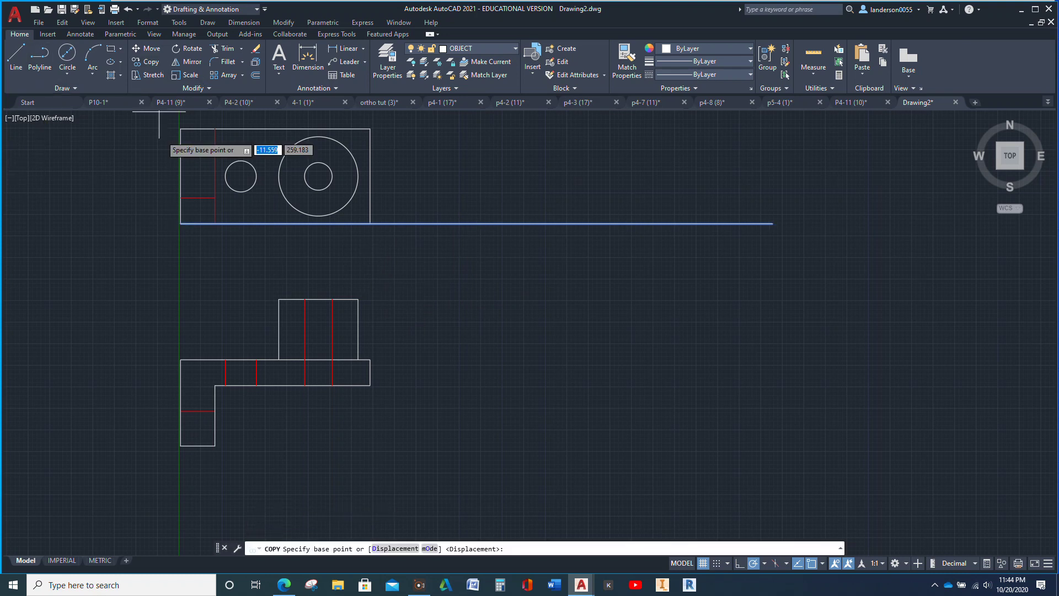
click(181, 223)
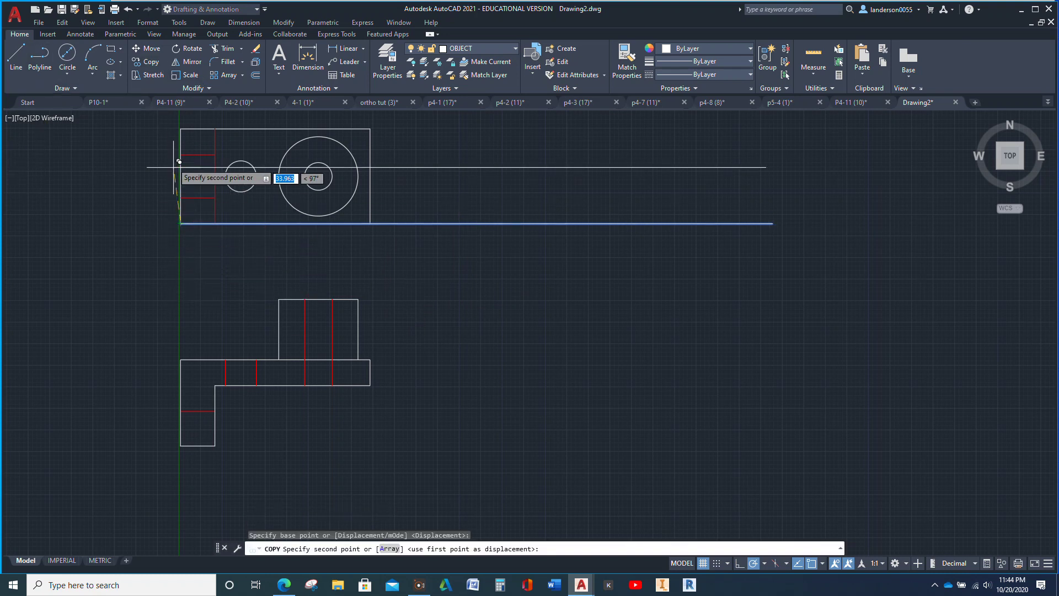
click(181, 129)
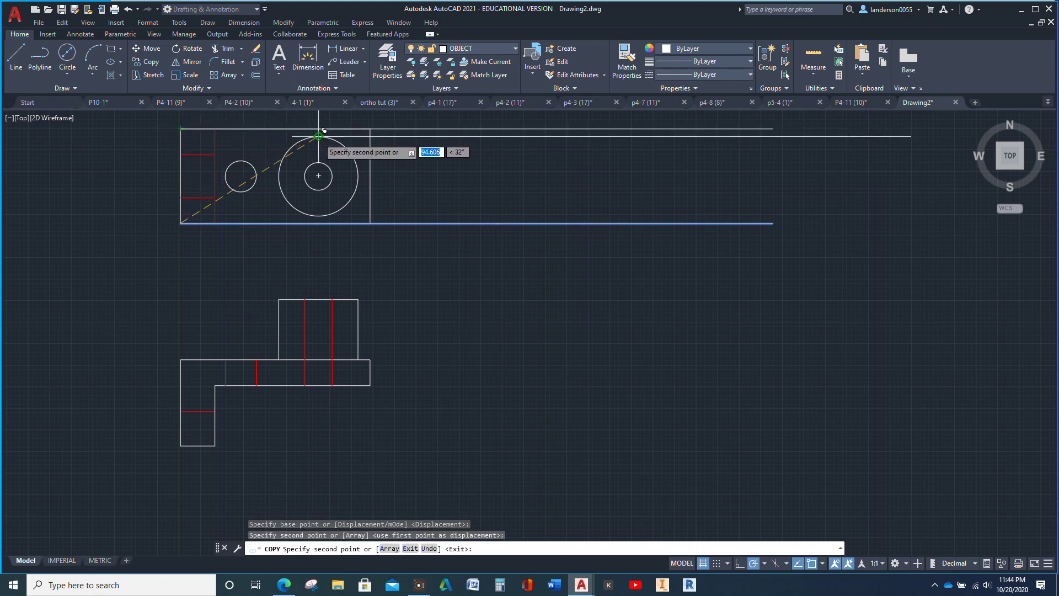
click(319, 136)
click(292, 161)
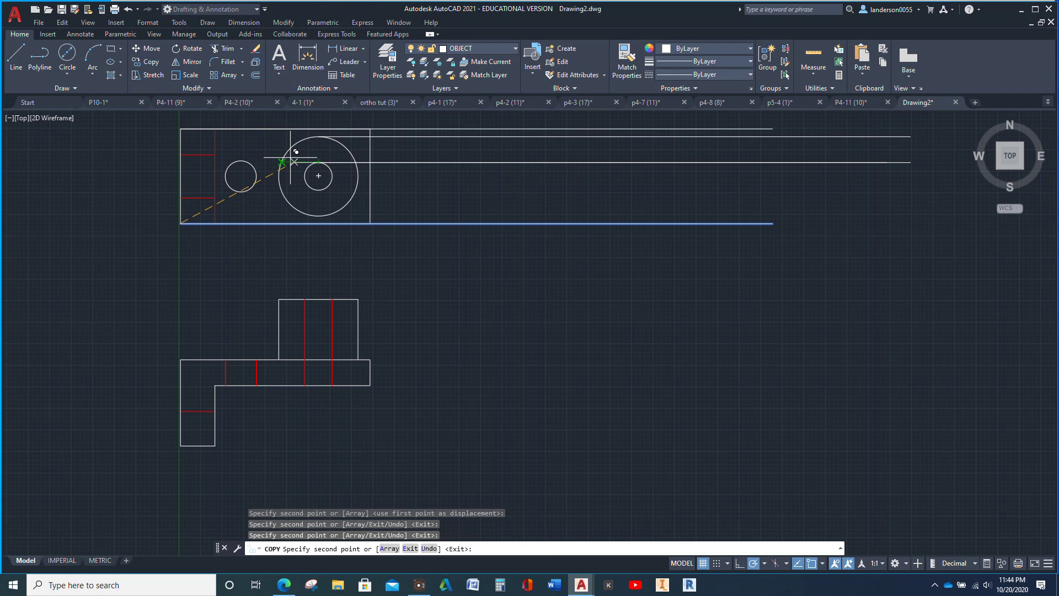
- Copy the projection line to the small left circle's upper and lower quadrants, the concentric circles' lower quadrants, and both horizontal hidden lines' inner ends
click(241, 161)
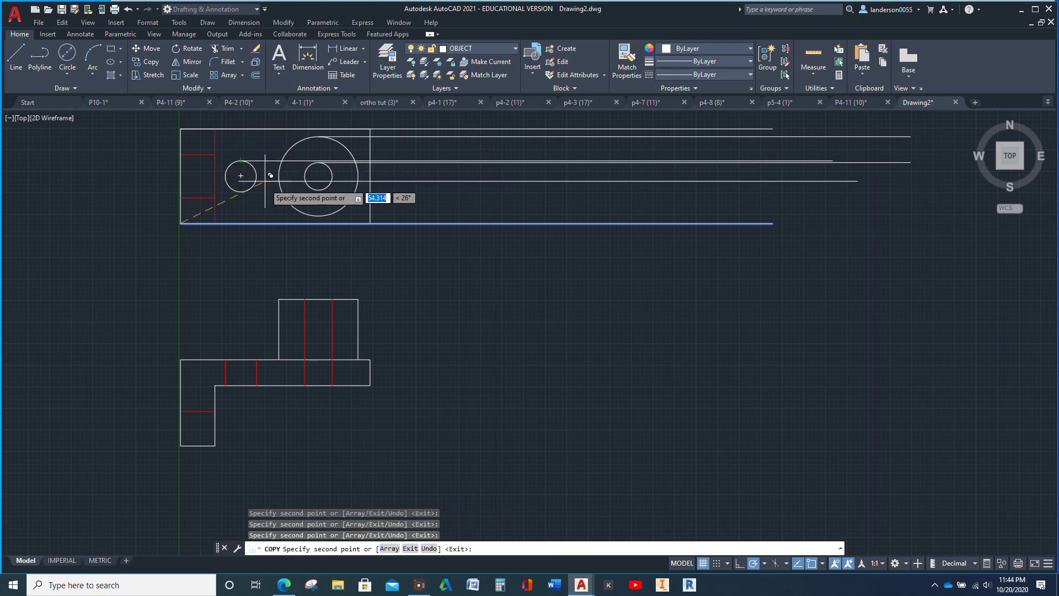
click(241, 191)
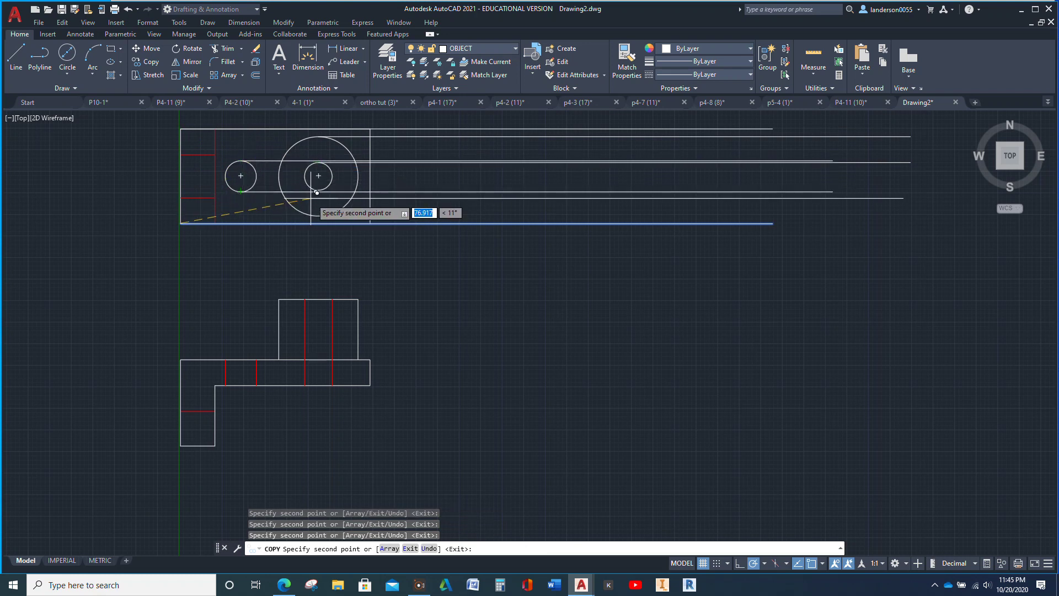
scroll(317, 192, up, 4)
click(329, 176)
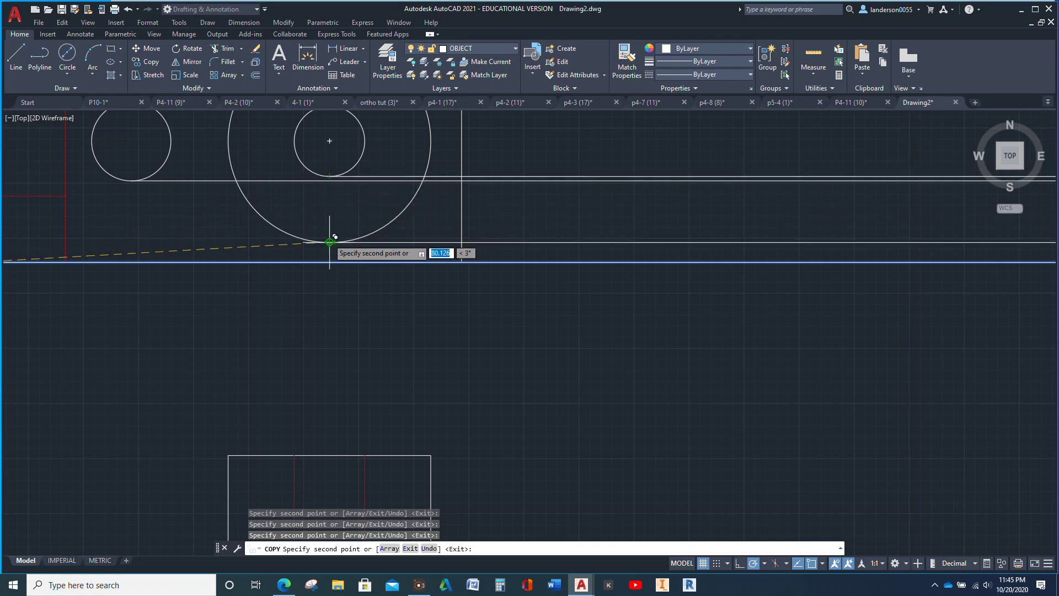
scroll(329, 241, down, 4)
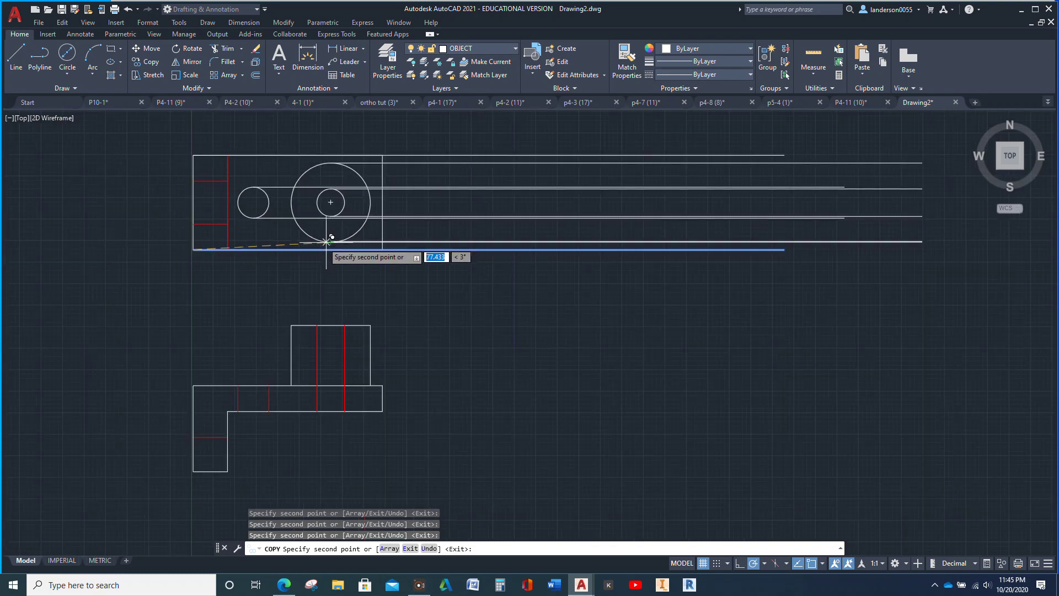
click(228, 223)
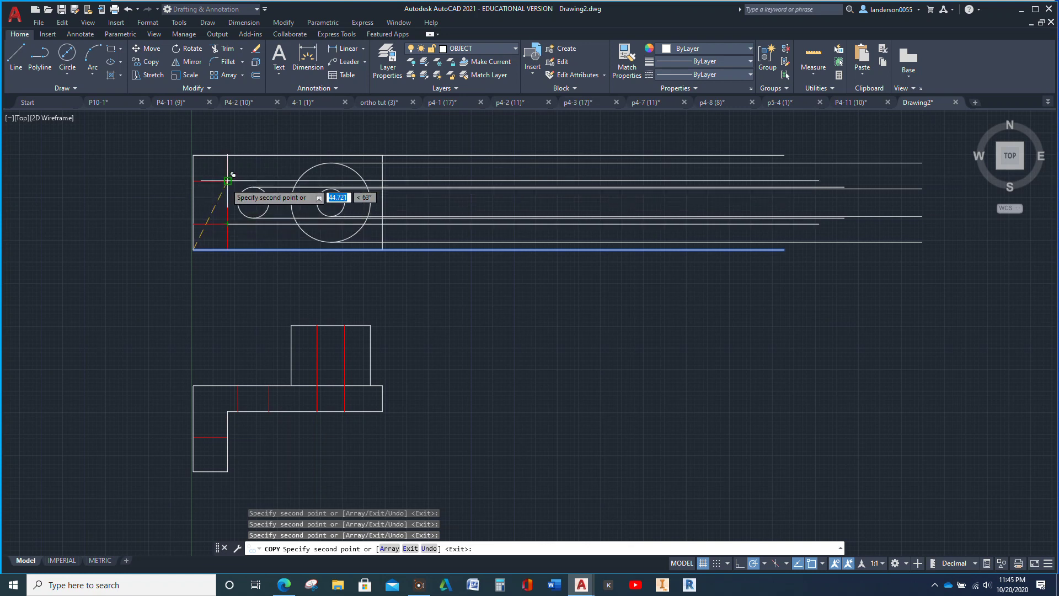
click(228, 181)
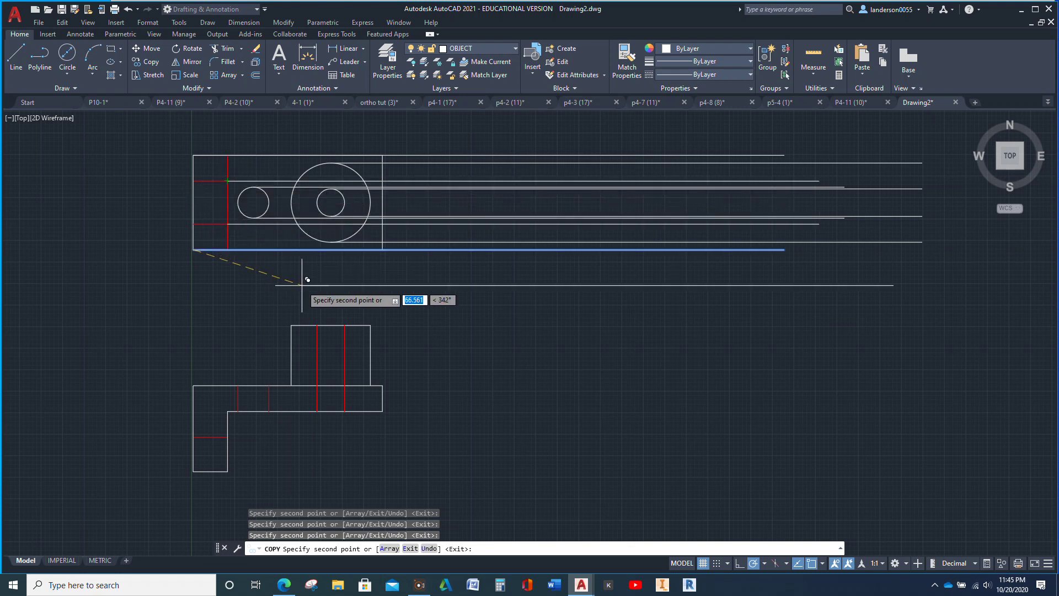
- Copy the projection line to the front view's boss top, plate upper and lower edges, hidden line end and leg bottom
click(370, 326)
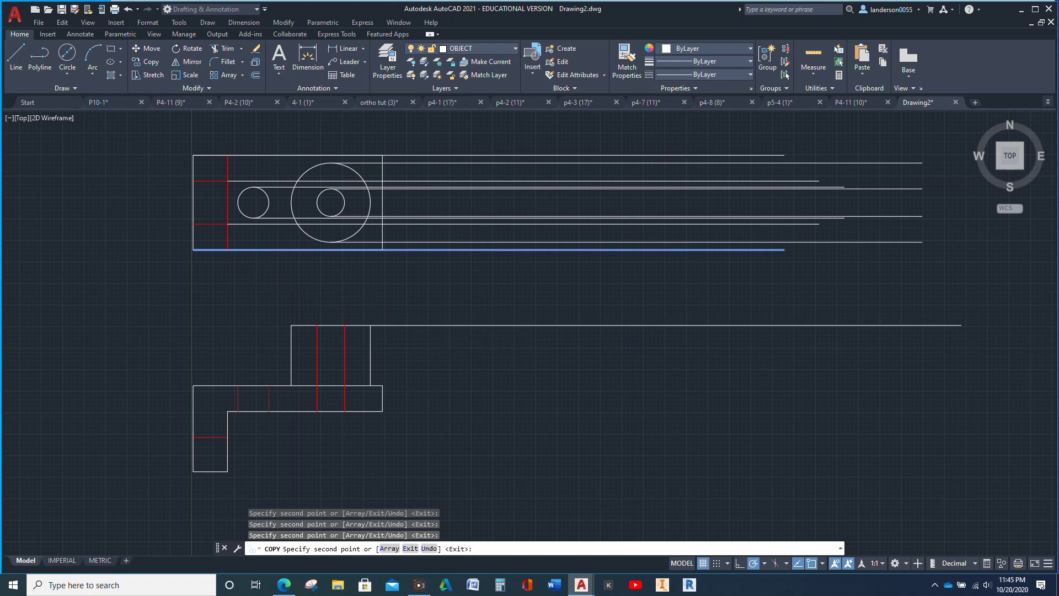
click(382, 385)
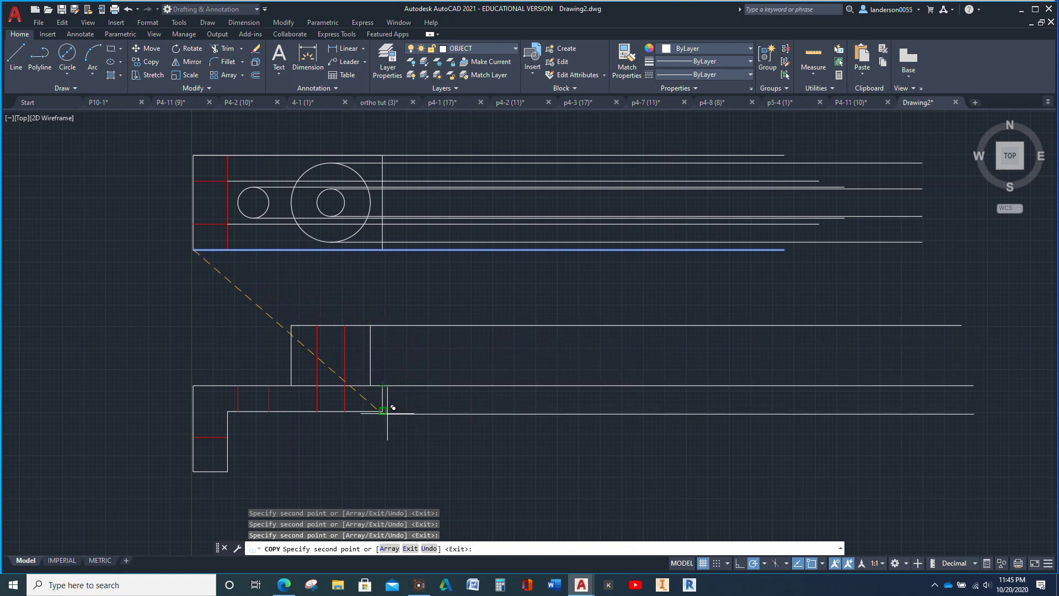
click(228, 437)
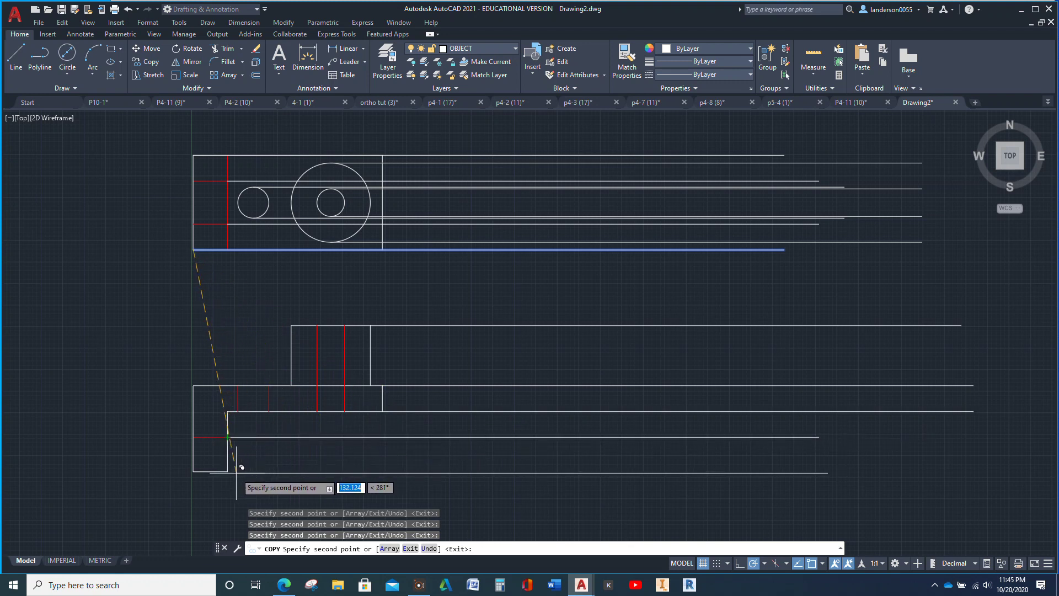
click(228, 471)
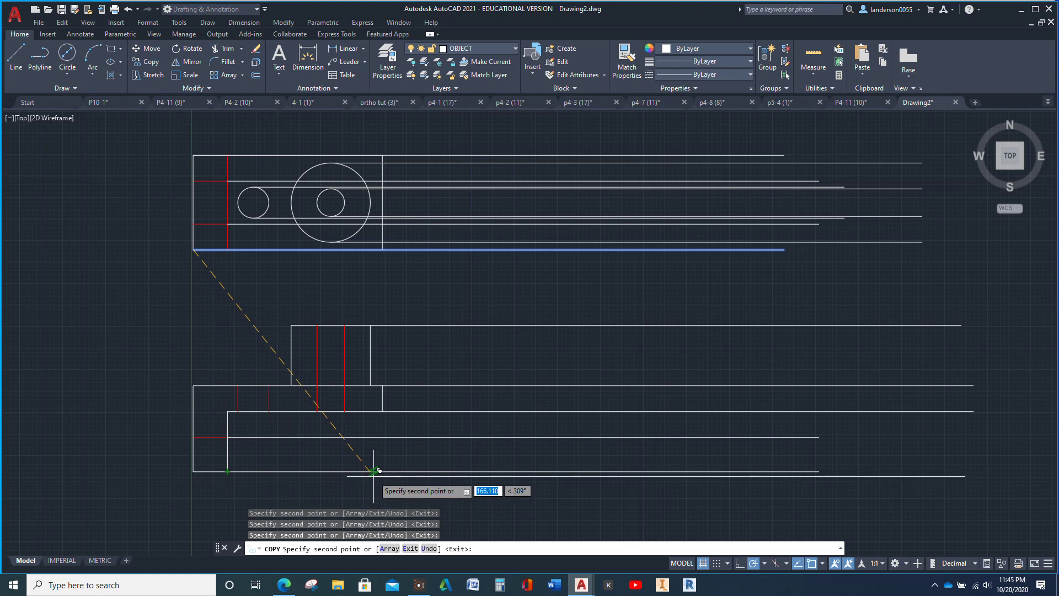
key(Escape)
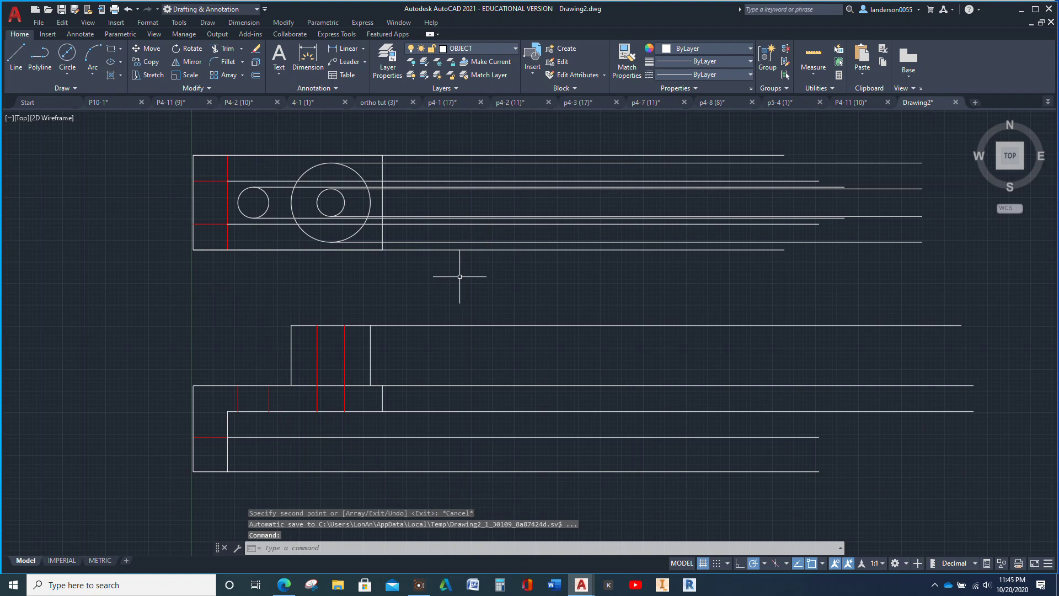
- Draw a 45-degree miter line about 205 long, starting beside the front view's boss and rising across the top view's projection lines
click(17, 53)
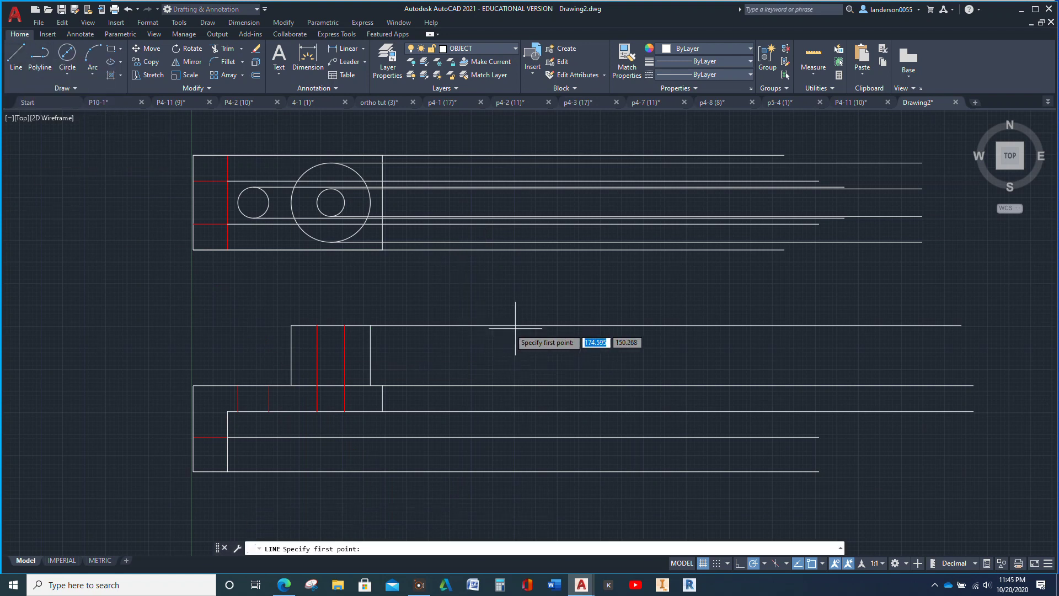
click(411, 369)
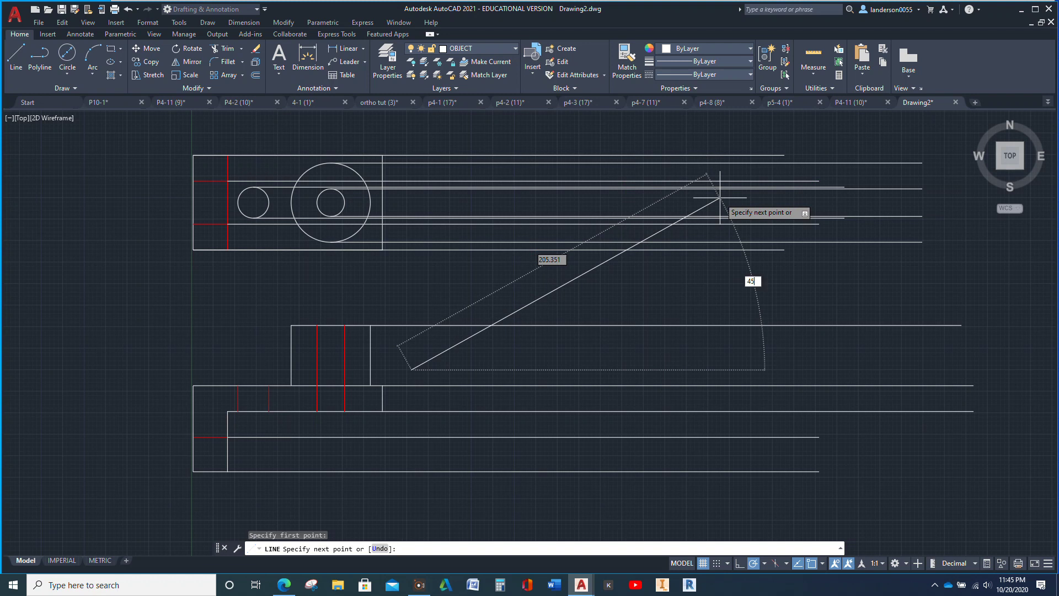
key(Return)
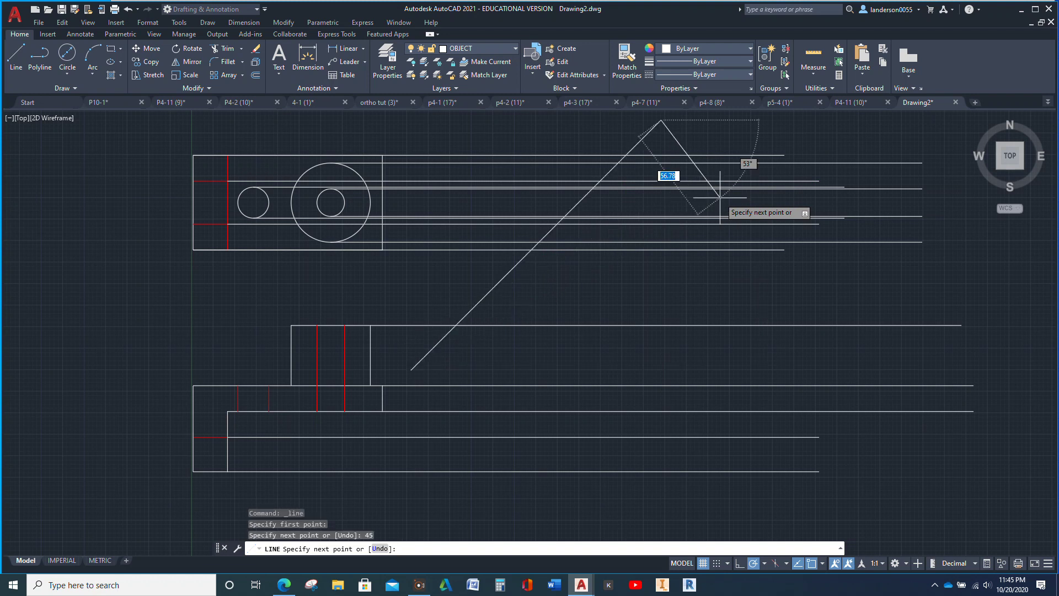
key(Escape)
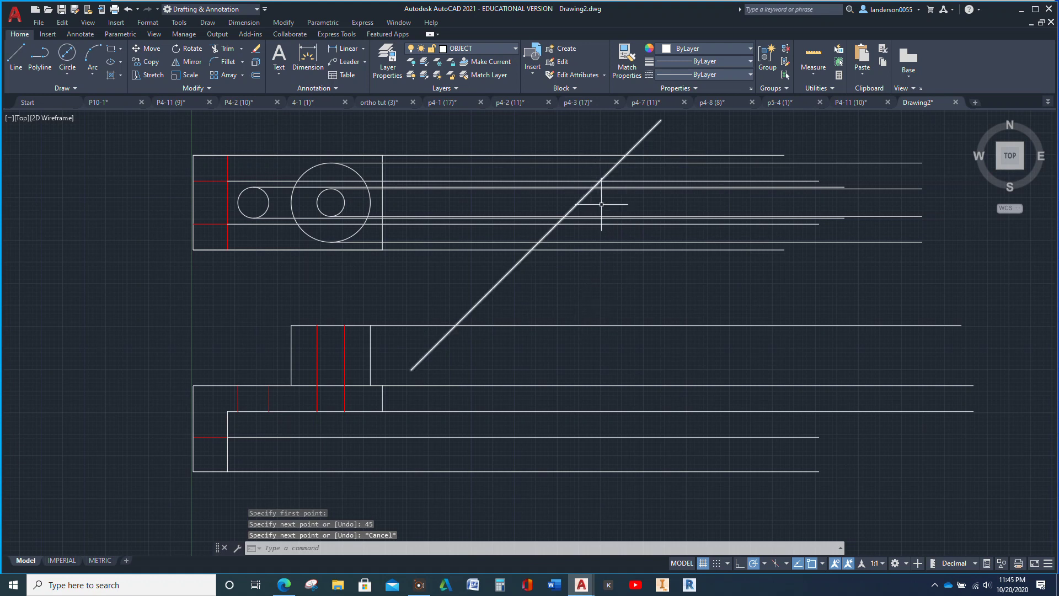
- Mirror the ten top-view projection lines about the 45-degree line, keeping the source lines
drag(460, 270, 451, 146)
mouse_move(640, 275)
middle_down()
mouse_move(596, 296)
mouse_move(495, 308)
middle_up()
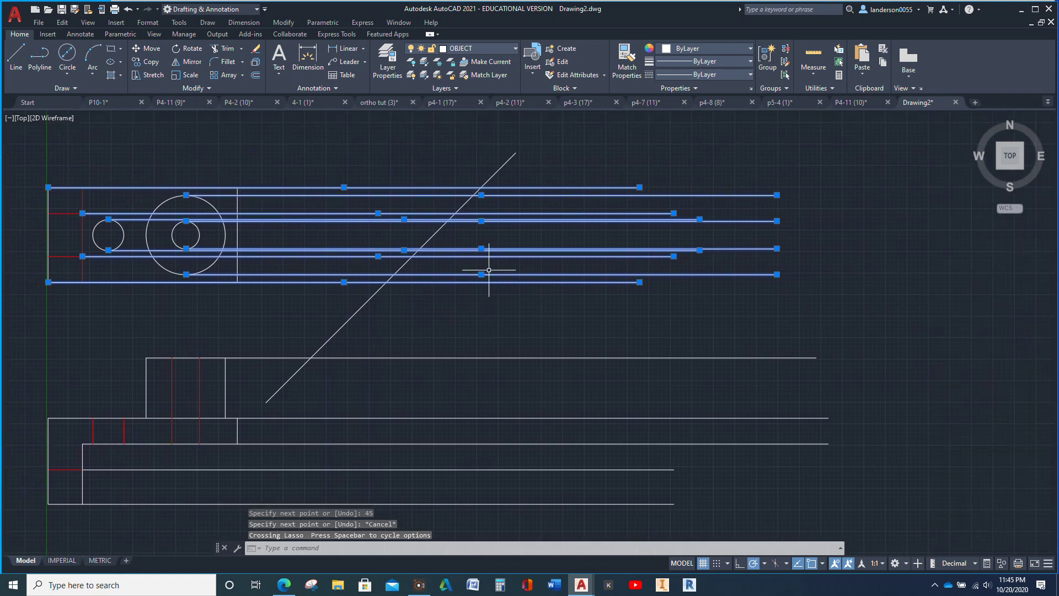
click(187, 61)
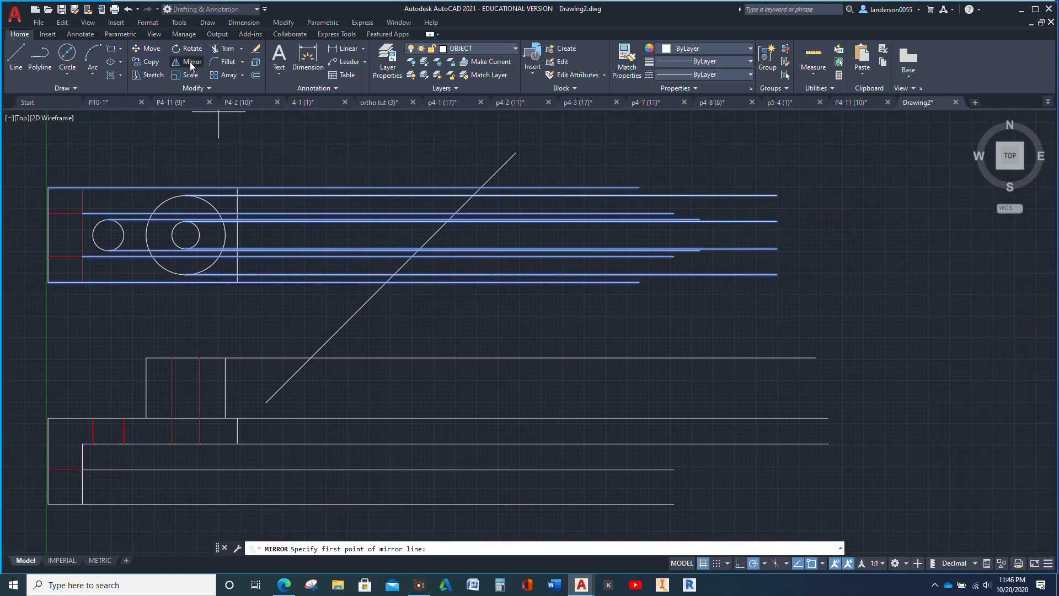
click(515, 153)
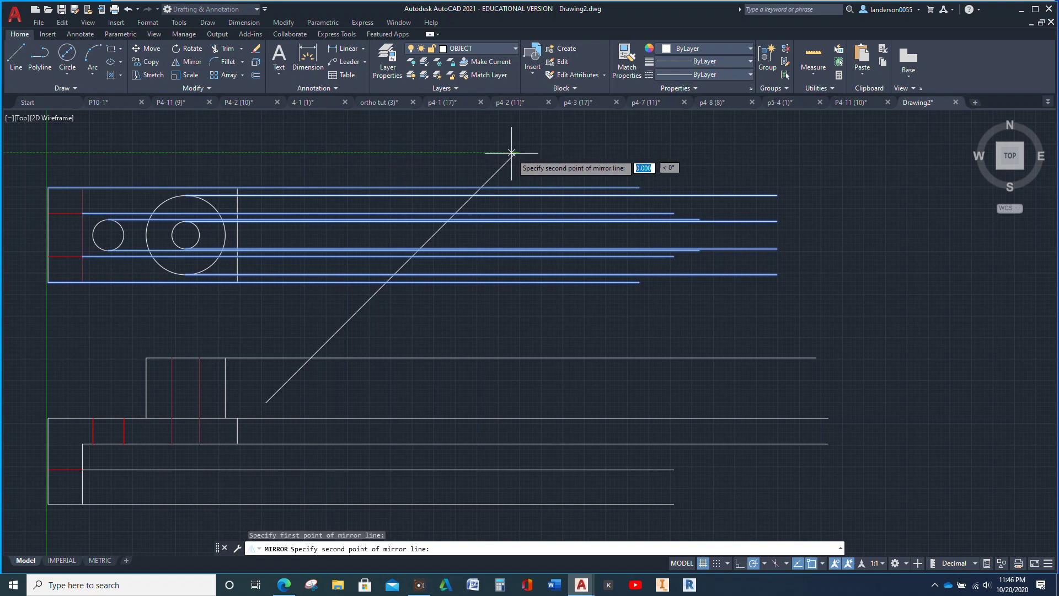
click(266, 402)
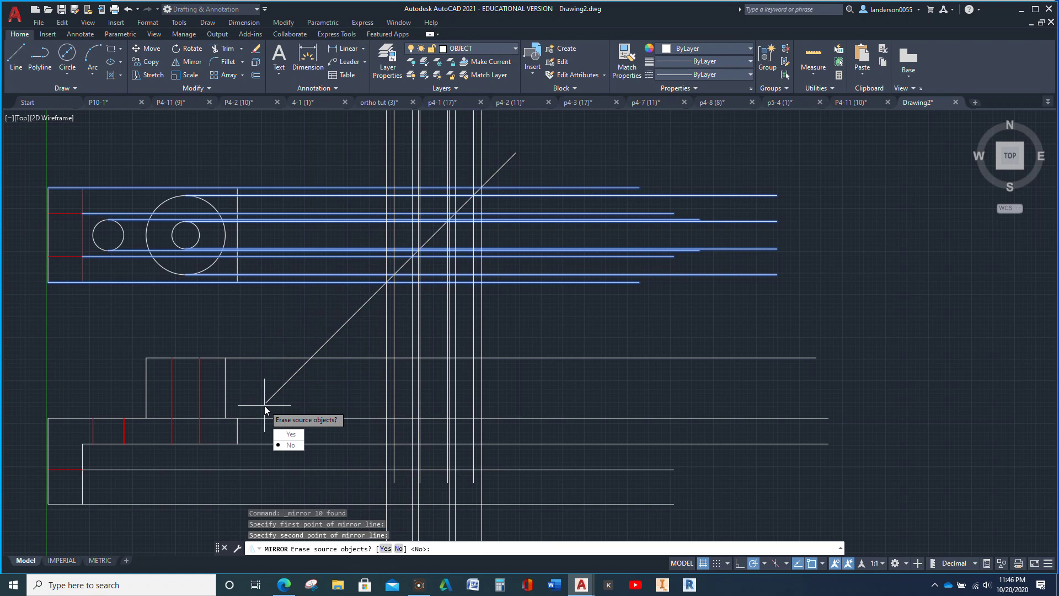
key(Return)
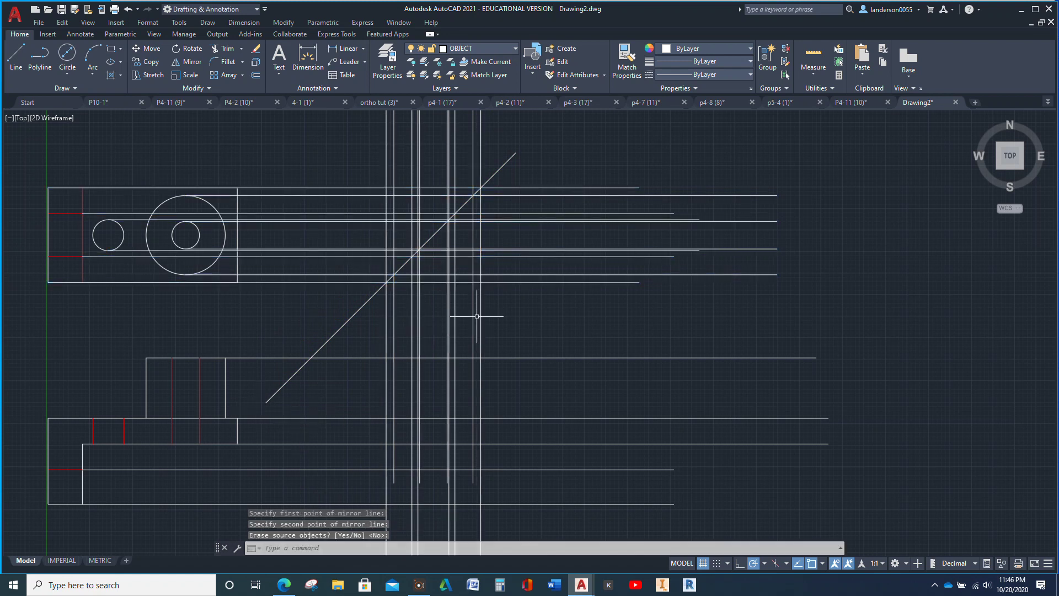
key(Escape)
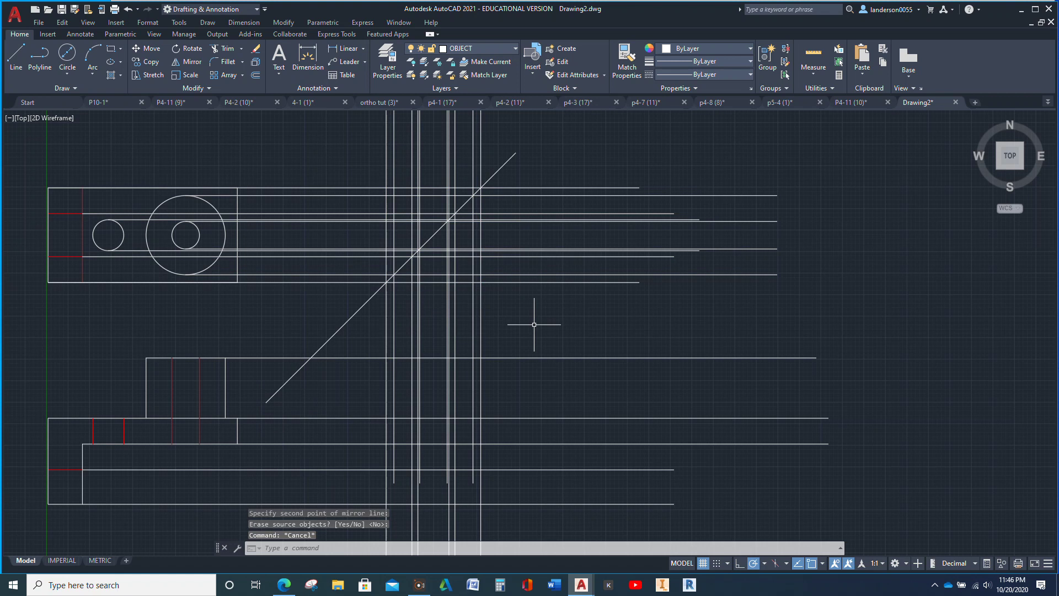
- Move the four vertical projection lines of the two round holes to the HIDDEN layer
mouse_move(579, 413)
middle_down()
mouse_move(579, 362)
mouse_move(561, 343)
middle_up()
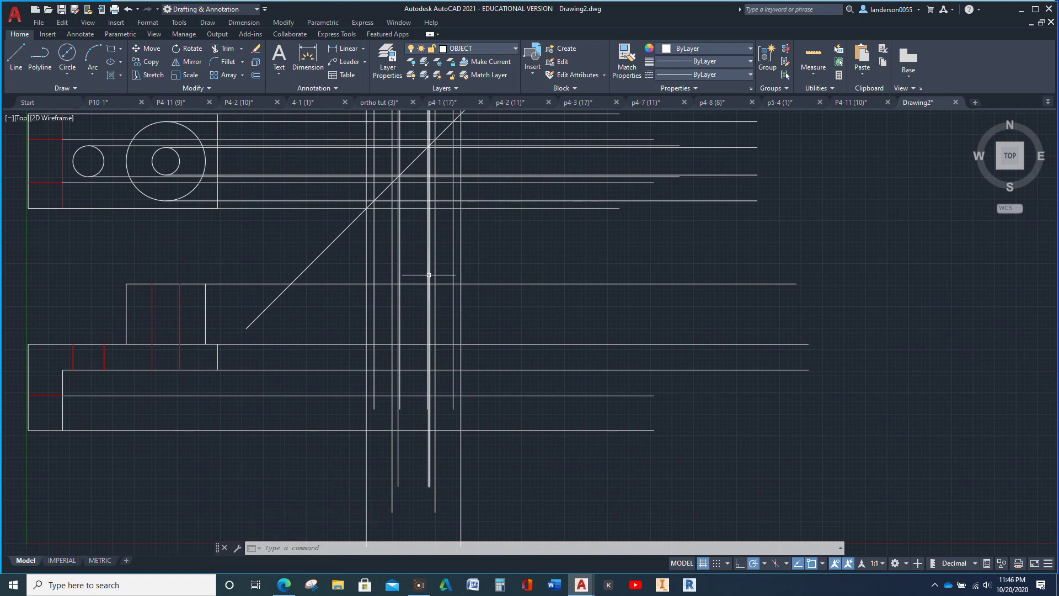
scroll(429, 275, up, 2)
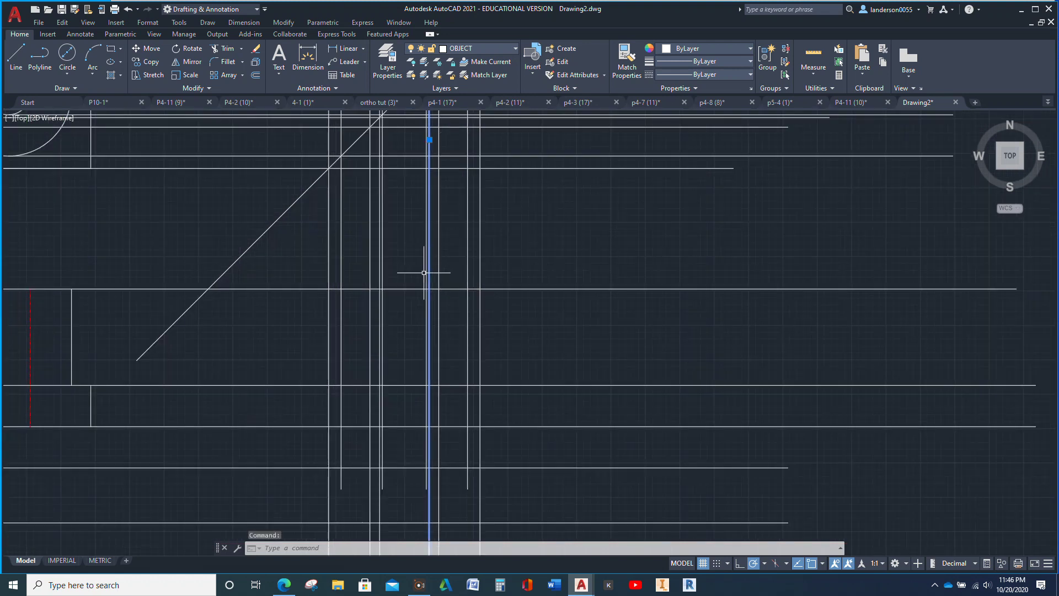
click(428, 272)
click(379, 277)
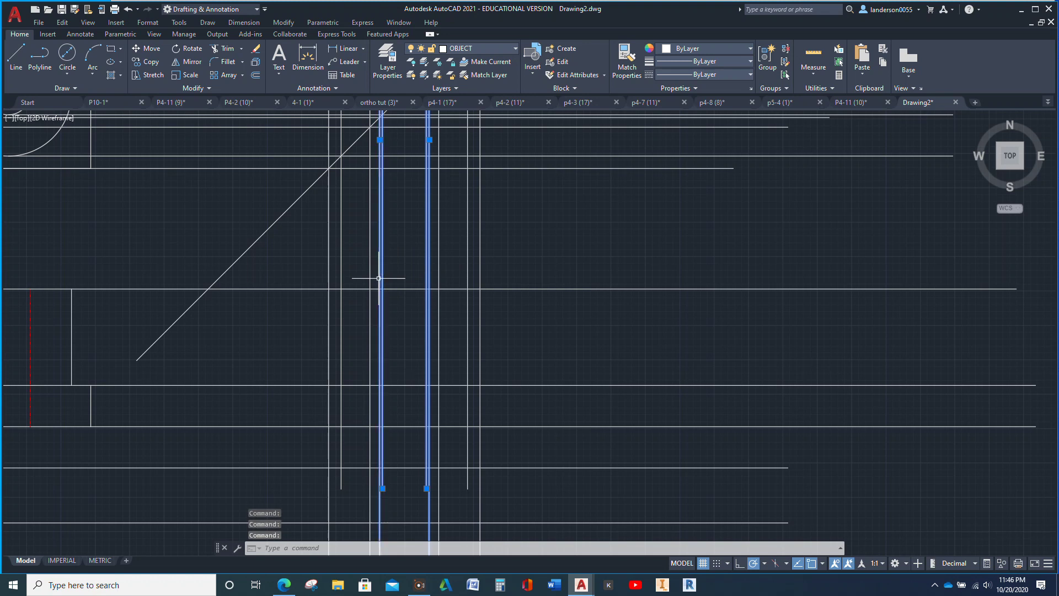
click(516, 48)
click(459, 127)
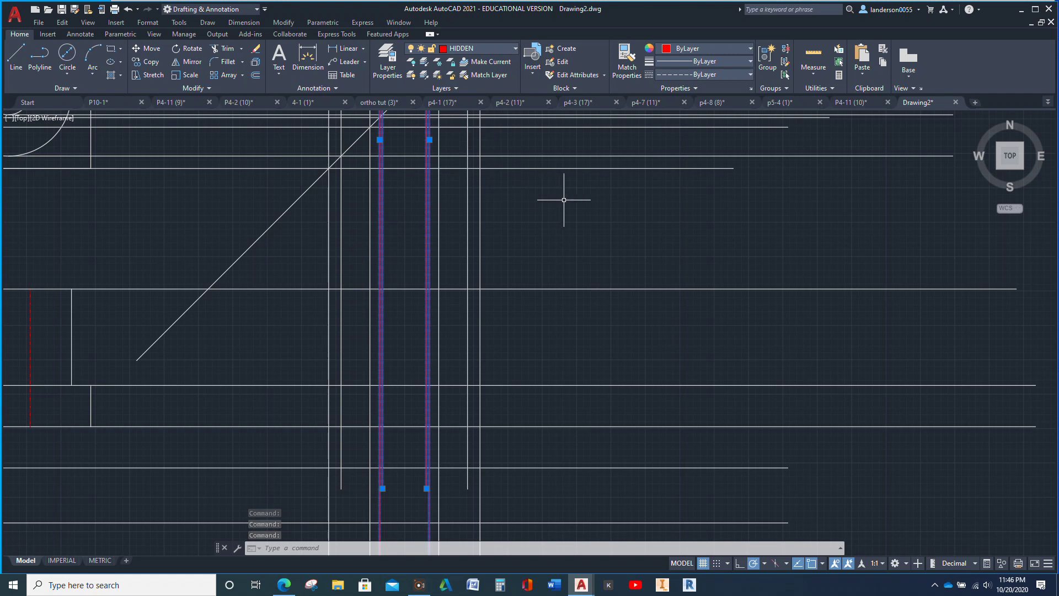
key(Escape)
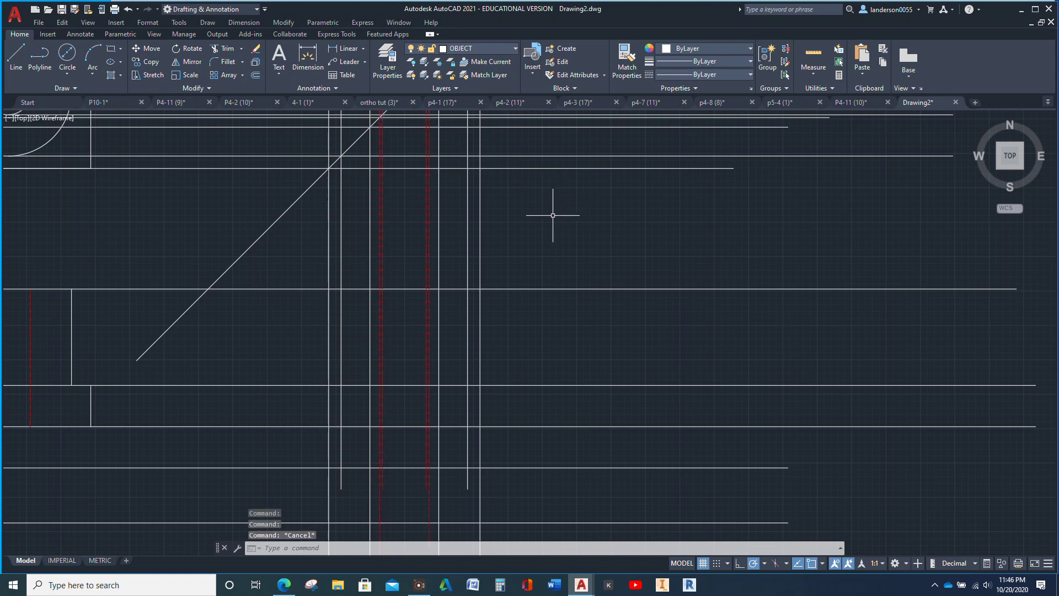
- Trim the projection lines outside the side view's outline with a fence around it, leaving the grid between boss top and leg bottom
scroll(552, 217, down, 2)
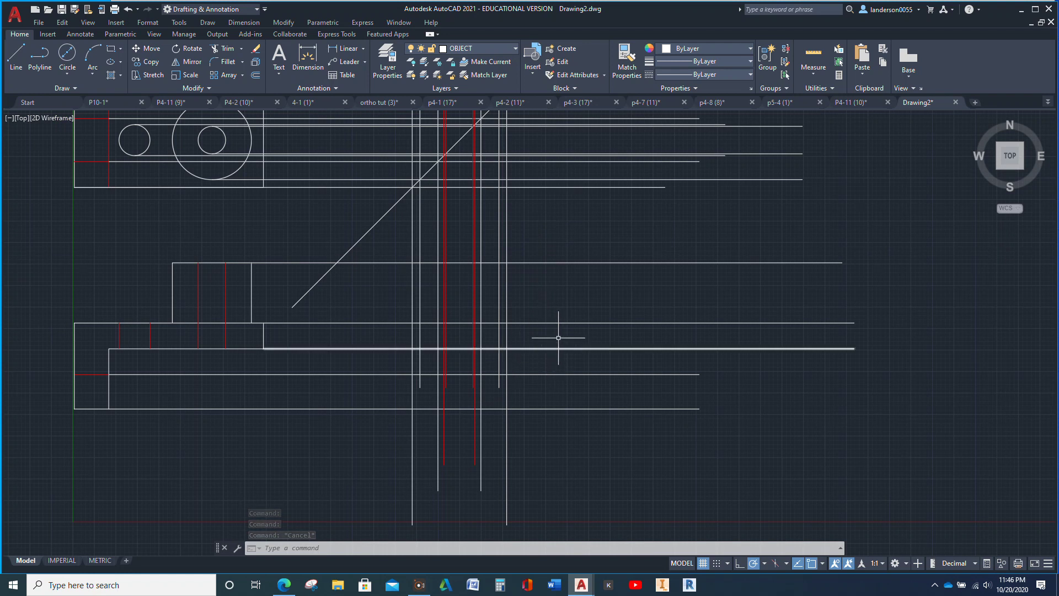
click(228, 51)
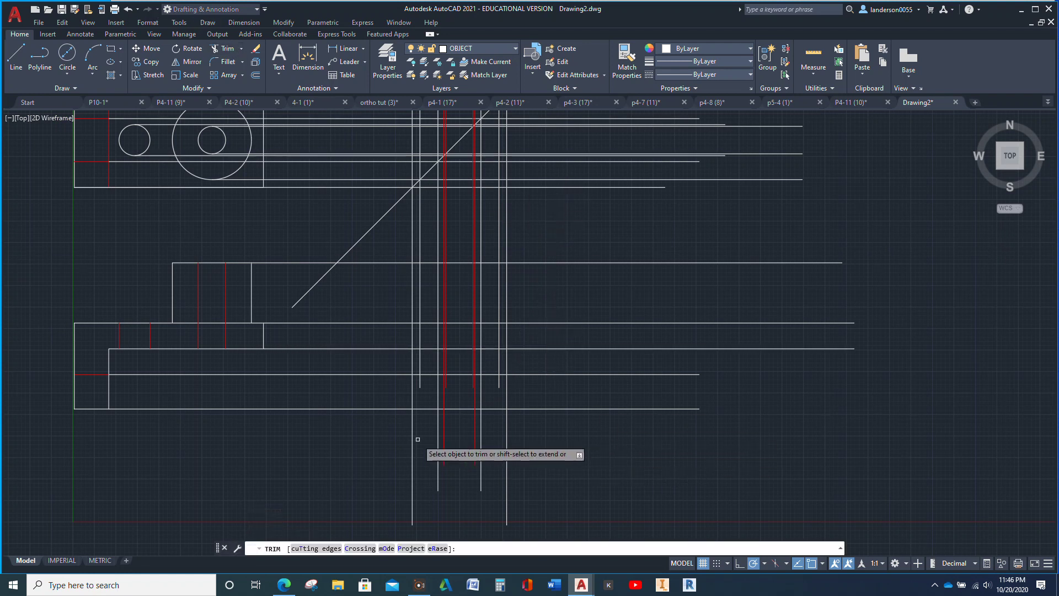
drag(383, 439, 479, 452)
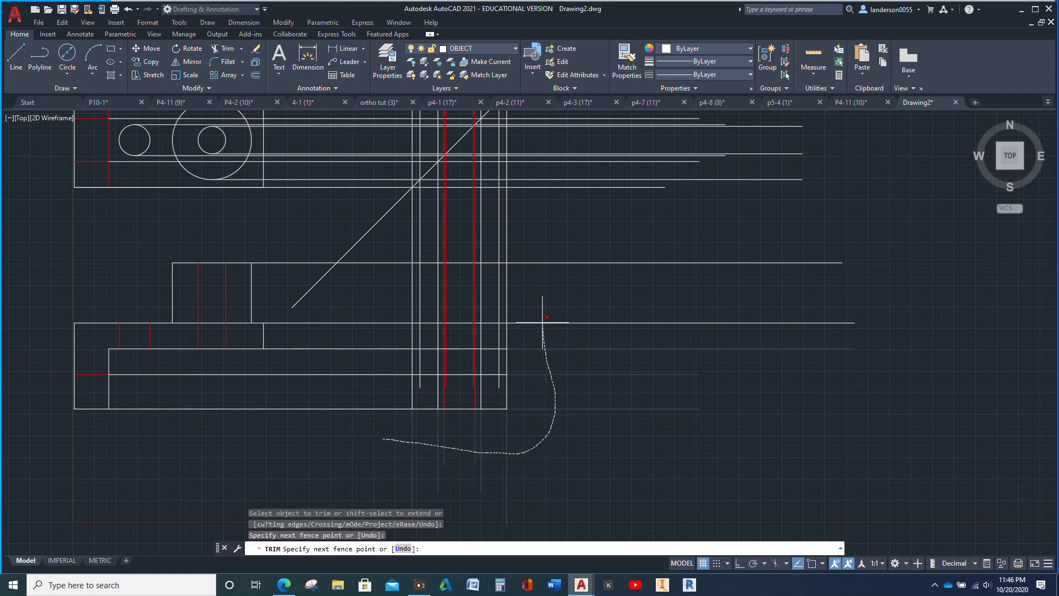
drag(411, 235, 391, 271)
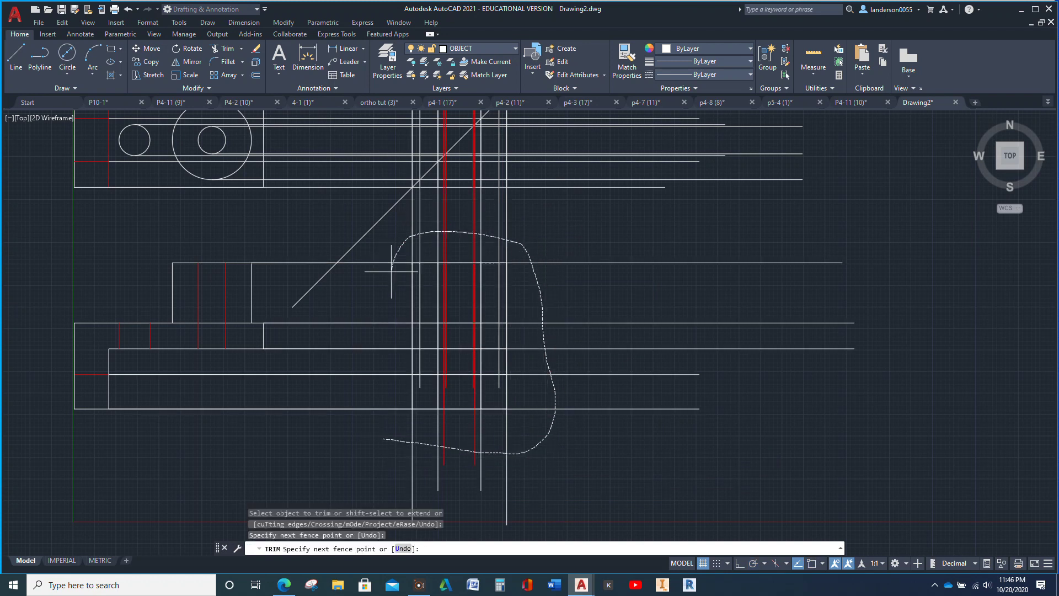
drag(379, 409, 380, 422)
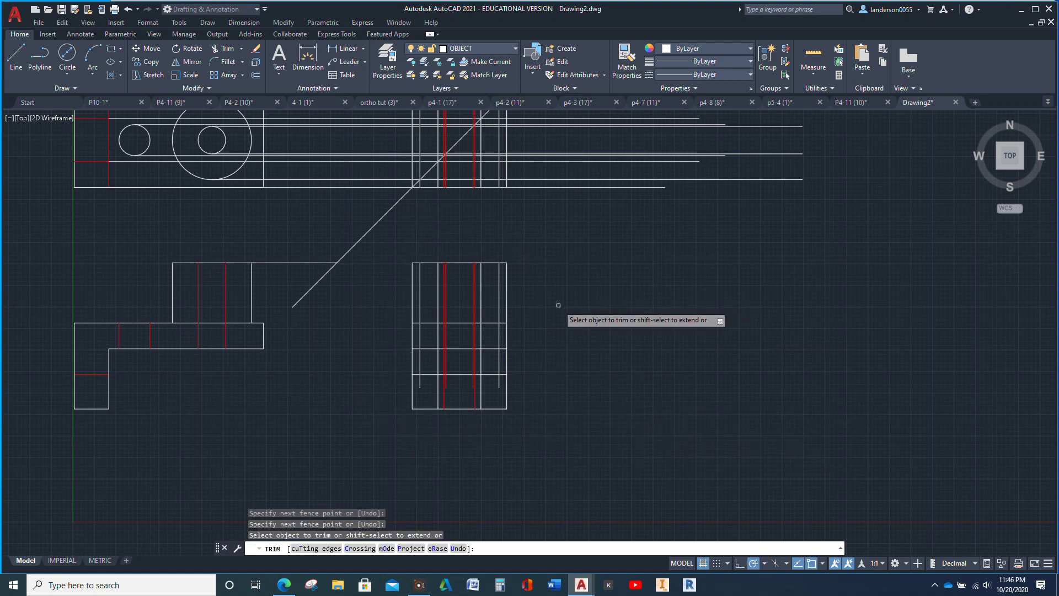
- Trim the side view's top line and outer vertical beyond the boss on the right, down to the plate's upper edge
scroll(509, 326, up, 2)
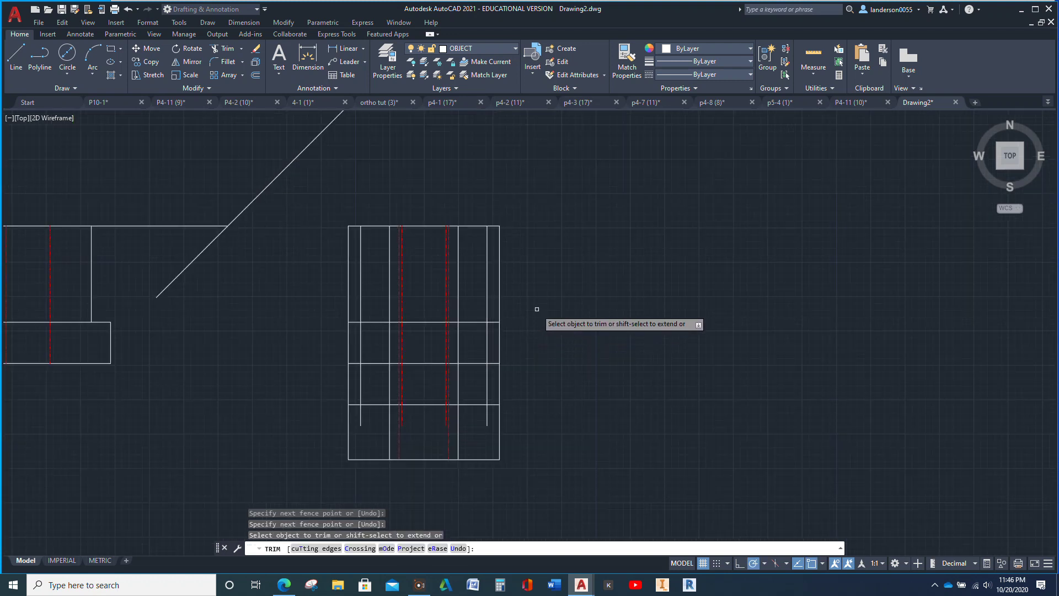
scroll(538, 309, down, 2)
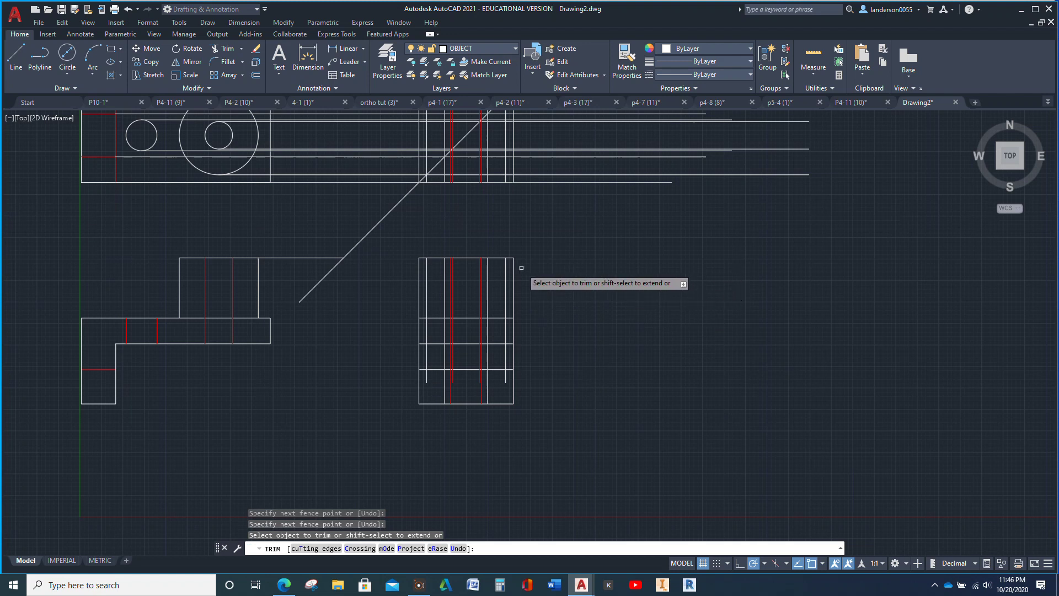
scroll(520, 264, up, 4)
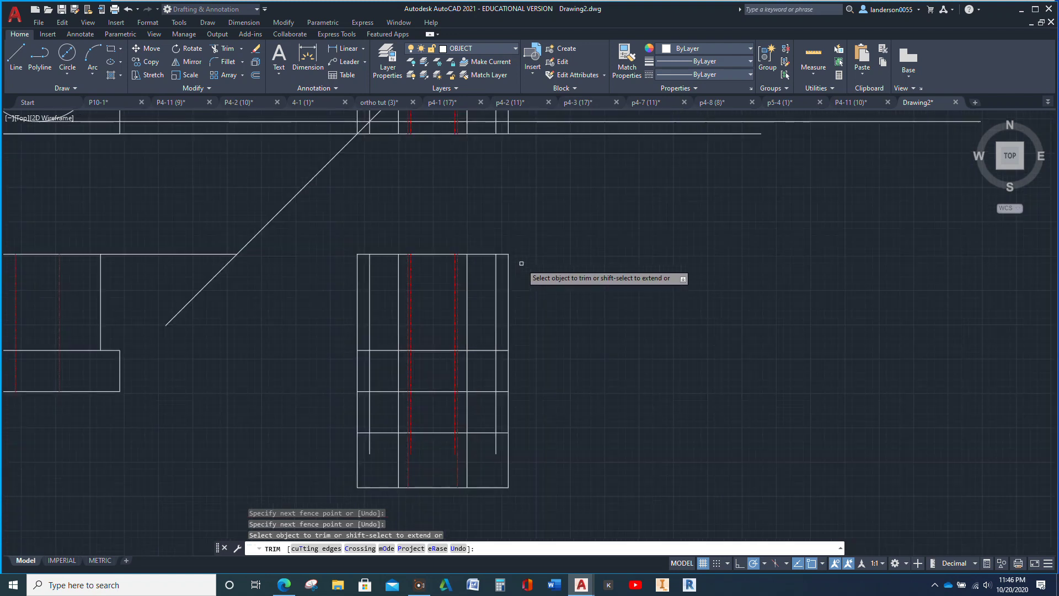
click(491, 248)
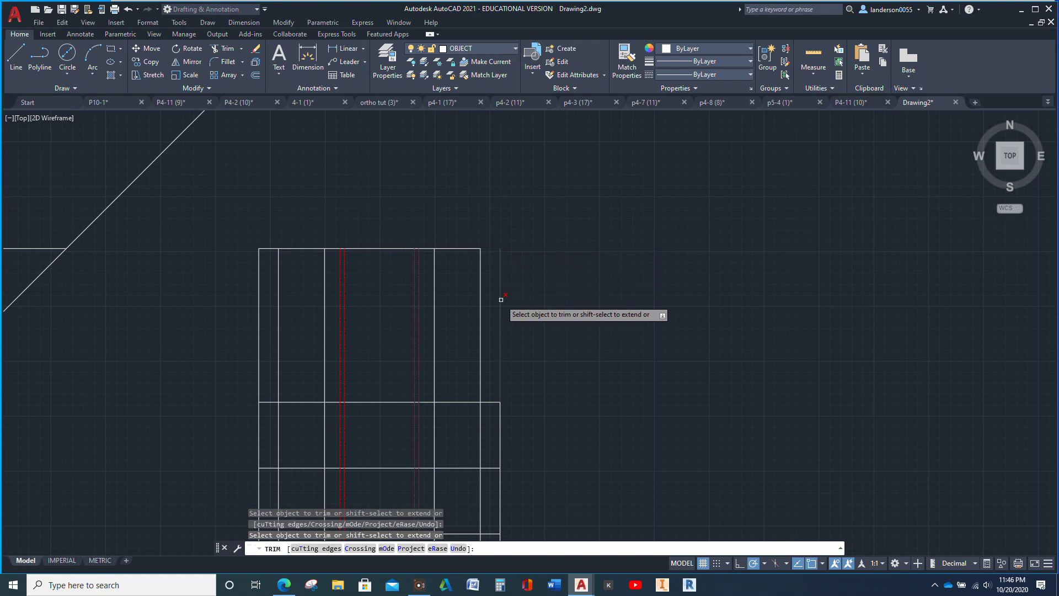
scroll(516, 298, down, 4)
middle_drag(516, 298, 492, 263)
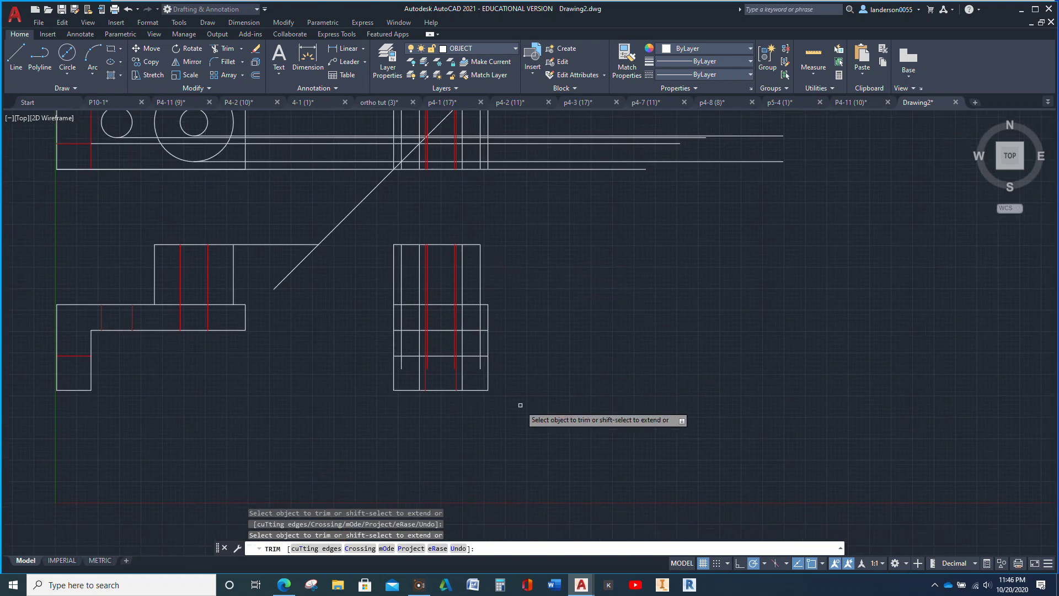
- Trim the side view's four hidden hole lines below the plate's lower edge
scroll(485, 414, up, 3)
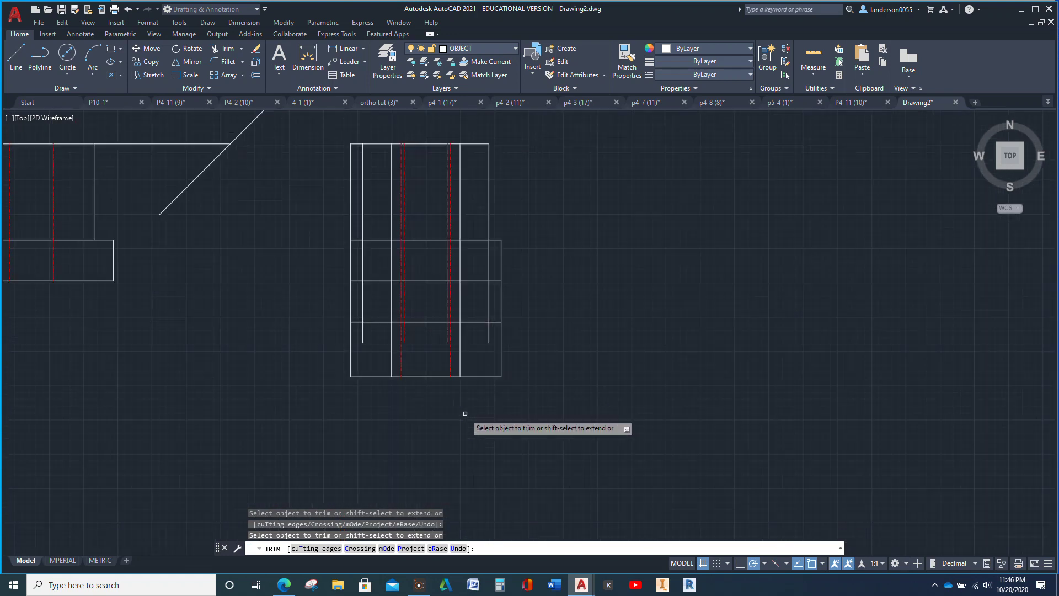
click(451, 353)
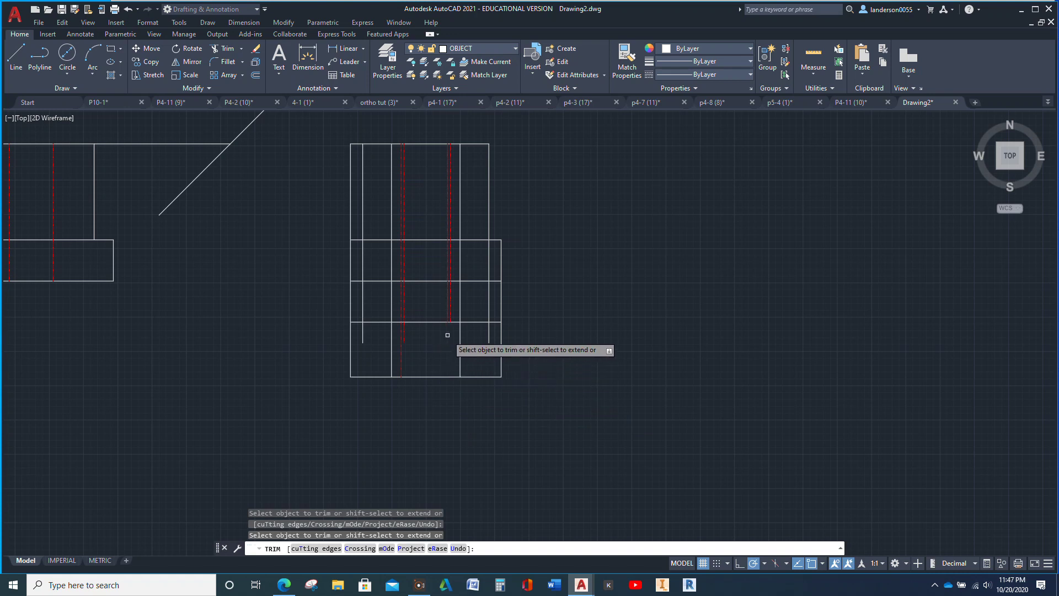
click(404, 338)
click(410, 306)
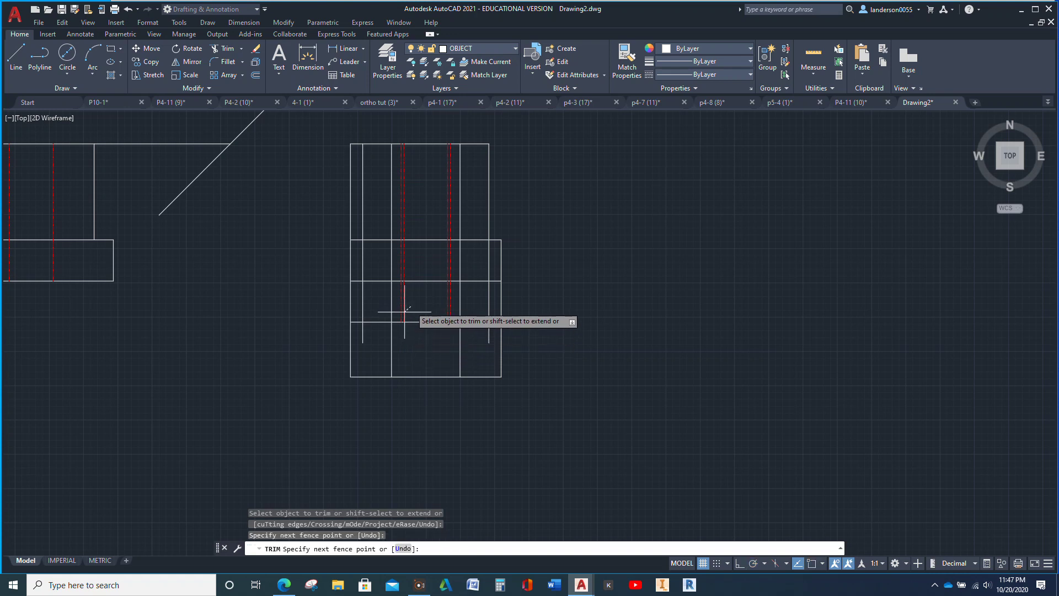
click(453, 303)
key(Return)
- Trim the plate hole's two hidden lines above the plate and the four solid verticals crossing the plate in the side view
scroll(437, 228, up, 4)
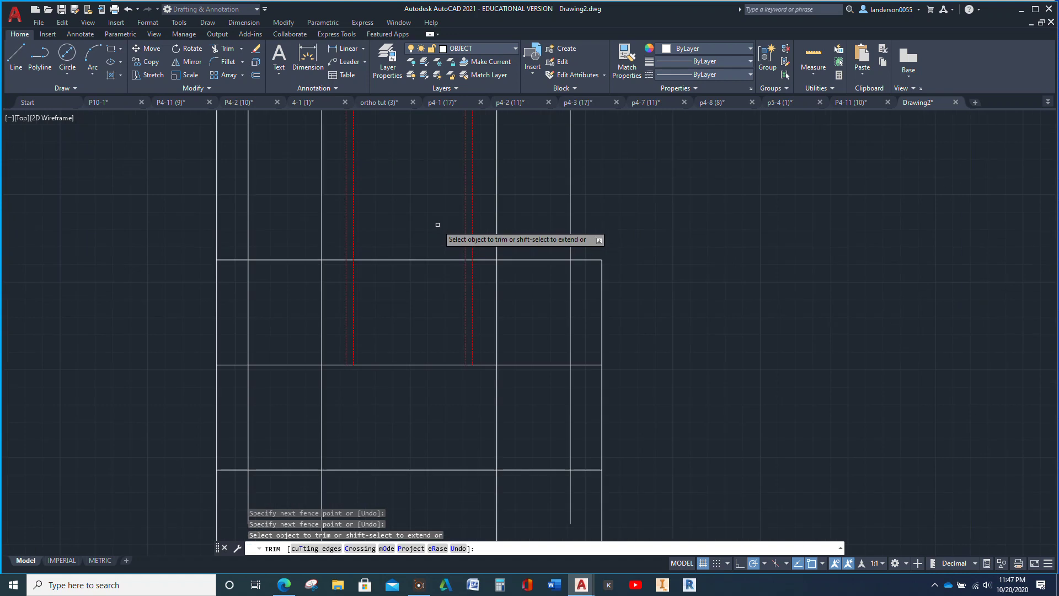
click(473, 228)
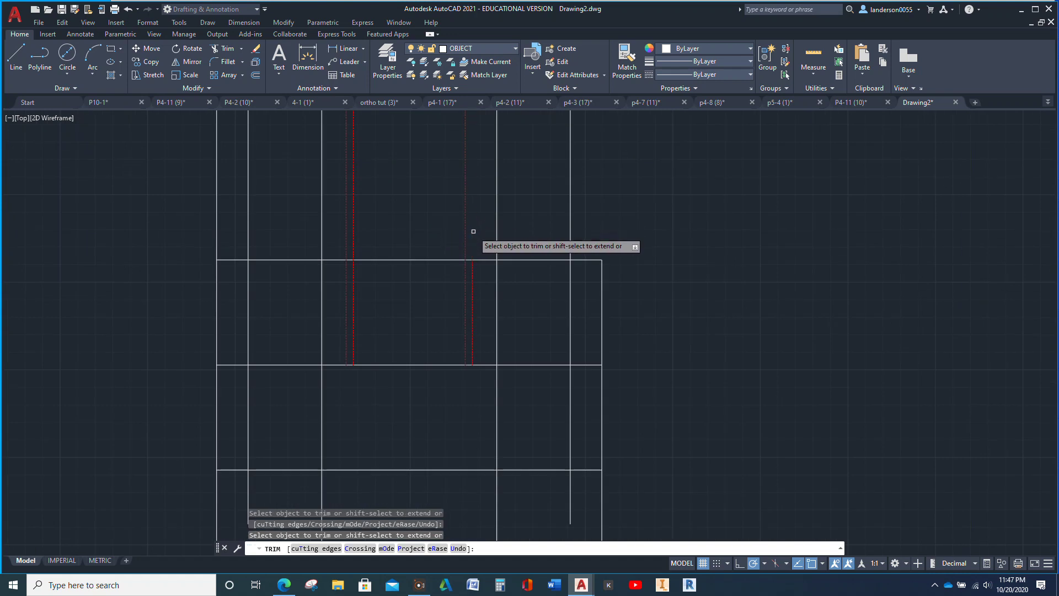
click(346, 220)
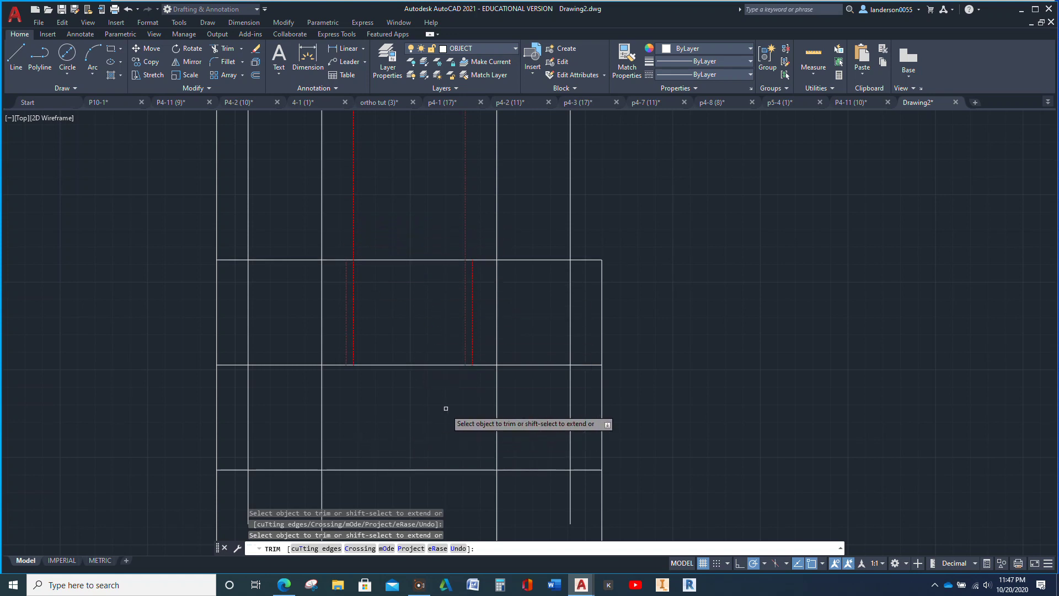
drag(582, 330, 495, 338)
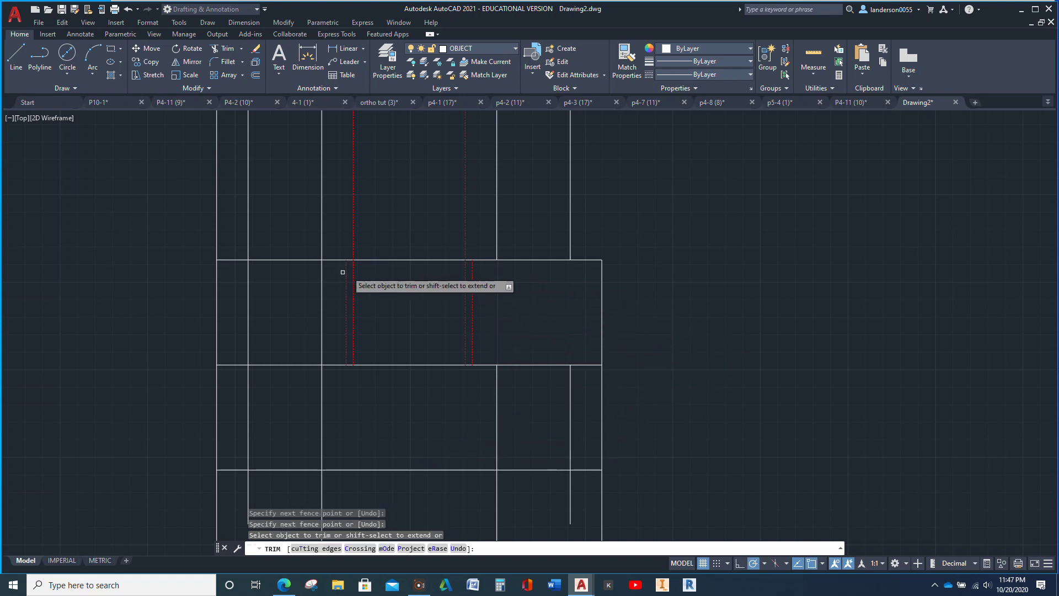
drag(330, 311, 243, 324)
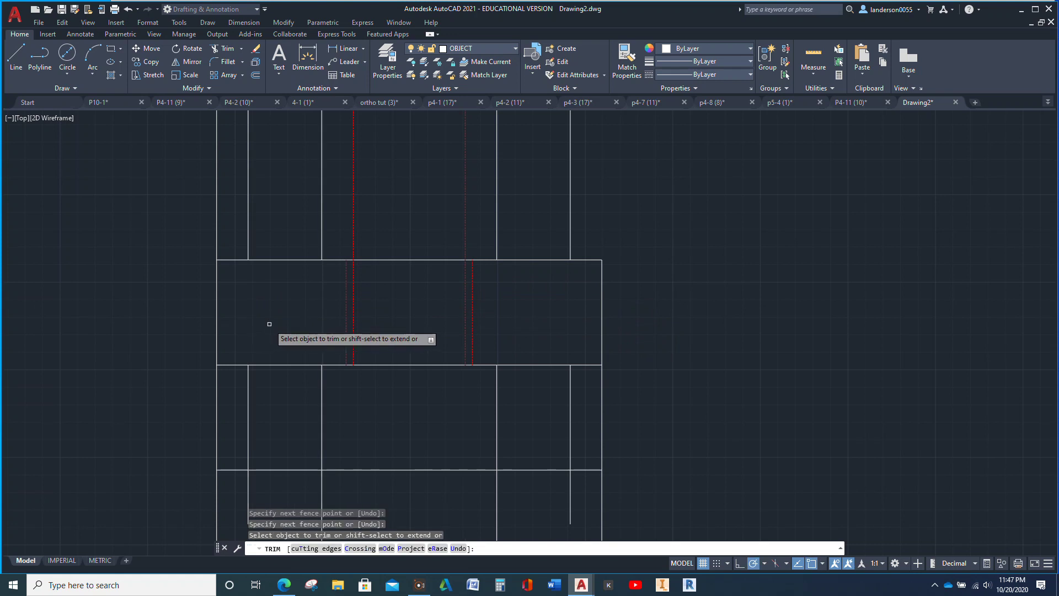
- Trim the side view's outer left corner beside the boss and the two leg verticals running through the boss
middle_drag(284, 313, 333, 478)
drag(283, 165, 256, 246)
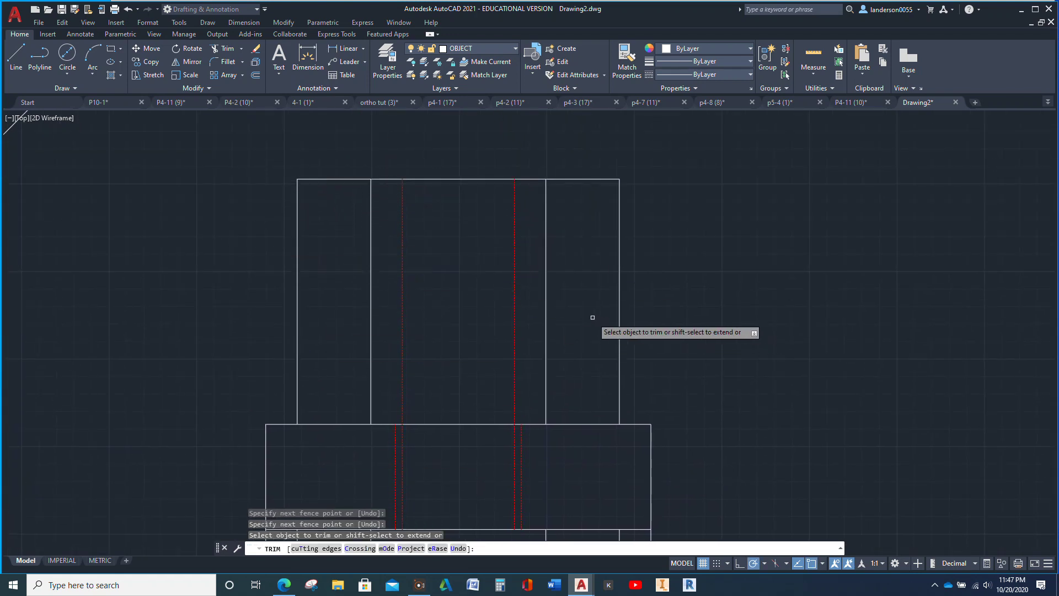
mouse_move(580, 317)
mouse_down()
mouse_move(548, 324)
mouse_move(547, 307)
mouse_up()
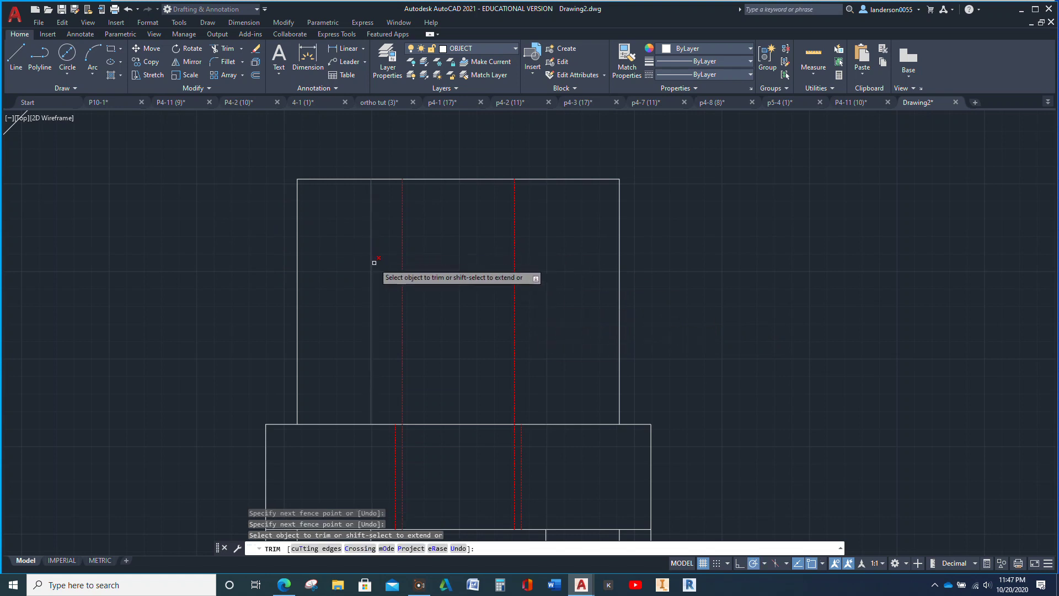
drag(381, 268, 356, 298)
- Trim the side view's lower part to an open slot between two legs, removing the boss line remnants and slot-top line inside the legs
scroll(634, 275, down, 3)
middle_drag(644, 295, 553, 177)
click(448, 481)
click(449, 438)
click(542, 397)
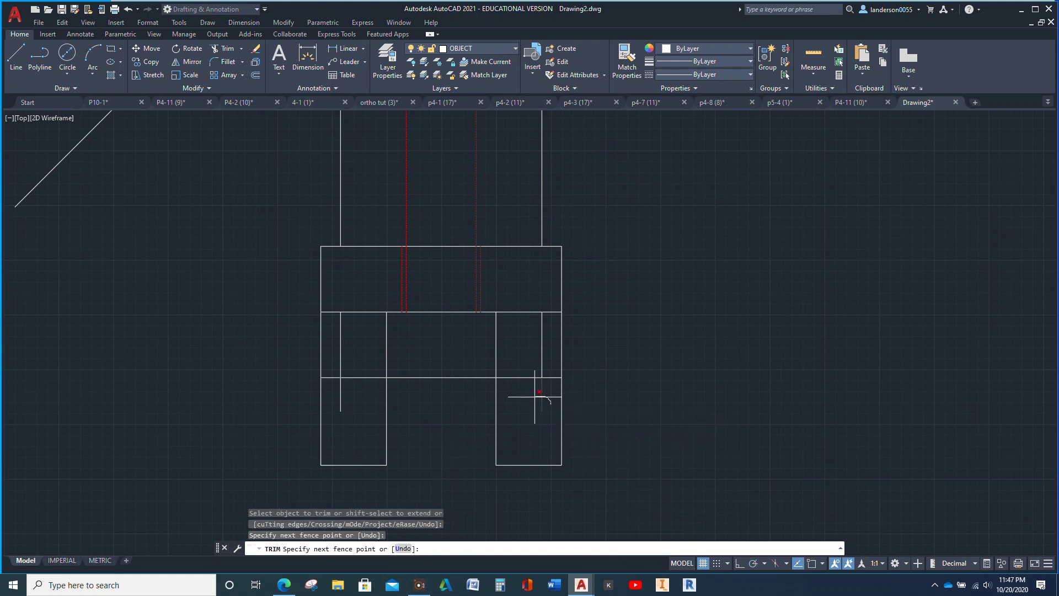
mouse_move(535, 396)
mouse_down()
mouse_move(538, 359)
mouse_move(505, 343)
mouse_move(368, 345)
mouse_move(339, 360)
mouse_move(333, 391)
mouse_move(345, 406)
mouse_move(375, 371)
mouse_up()
mouse_move(512, 338)
mouse_down()
mouse_move(551, 367)
mouse_move(554, 383)
mouse_up()
scroll(652, 309, down, 3)
scroll(610, 342, up, 2)
scroll(611, 345, down, 2)
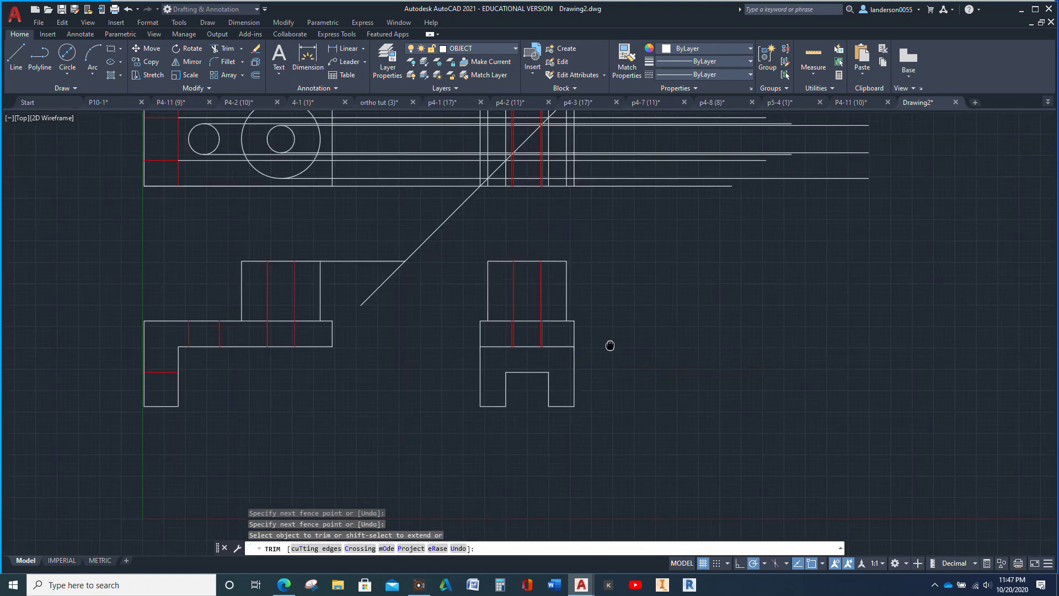
- Delete the 45-degree miter line and all remaining projection lines around the top and front views
scroll(610, 386, up, 3)
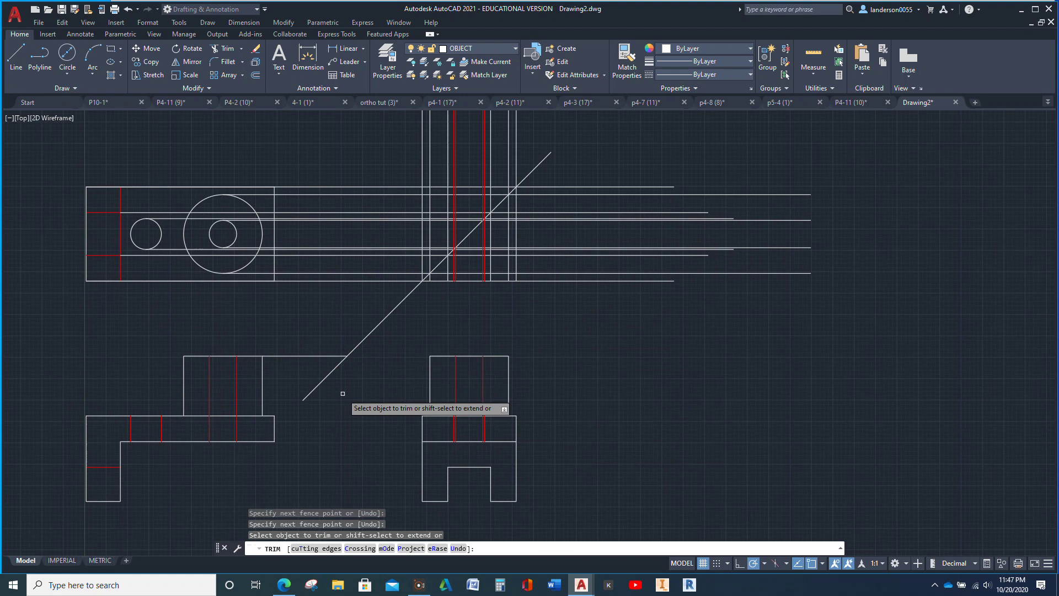
key(Escape)
mouse_move(356, 396)
mouse_down()
mouse_move(321, 347)
mouse_move(315, 292)
mouse_move(342, 223)
mouse_move(380, 180)
mouse_move(455, 145)
mouse_move(560, 143)
mouse_move(646, 196)
mouse_up()
key(Delete)
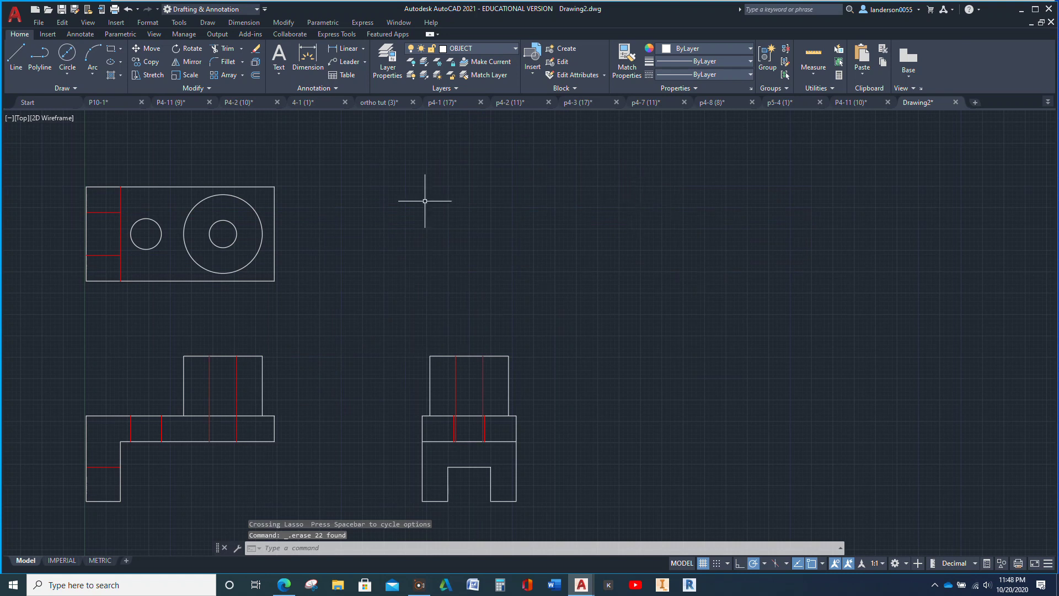
- Make CENTER the current layer
click(81, 34)
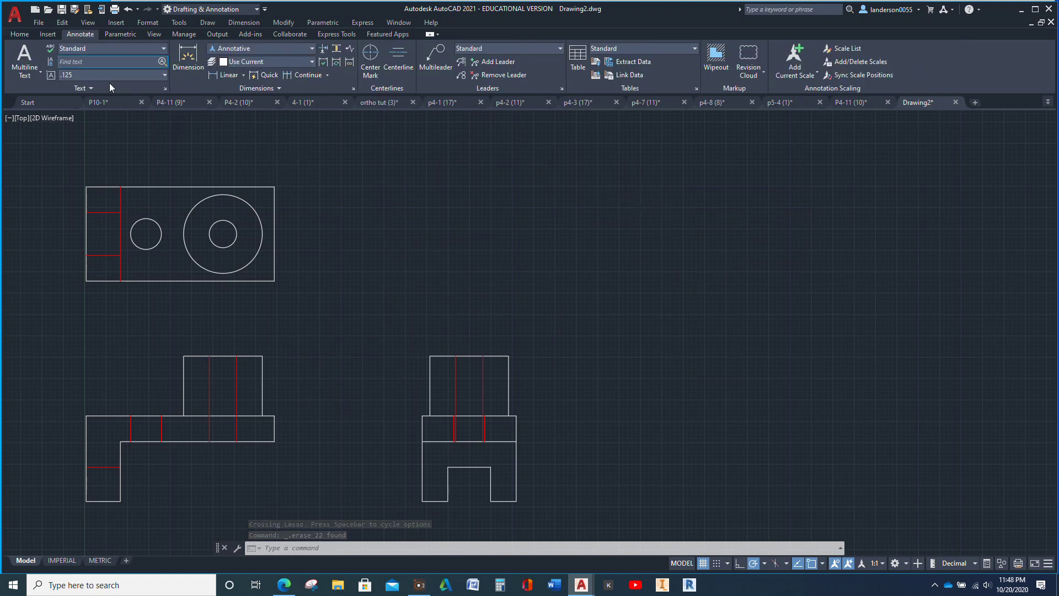
click(20, 35)
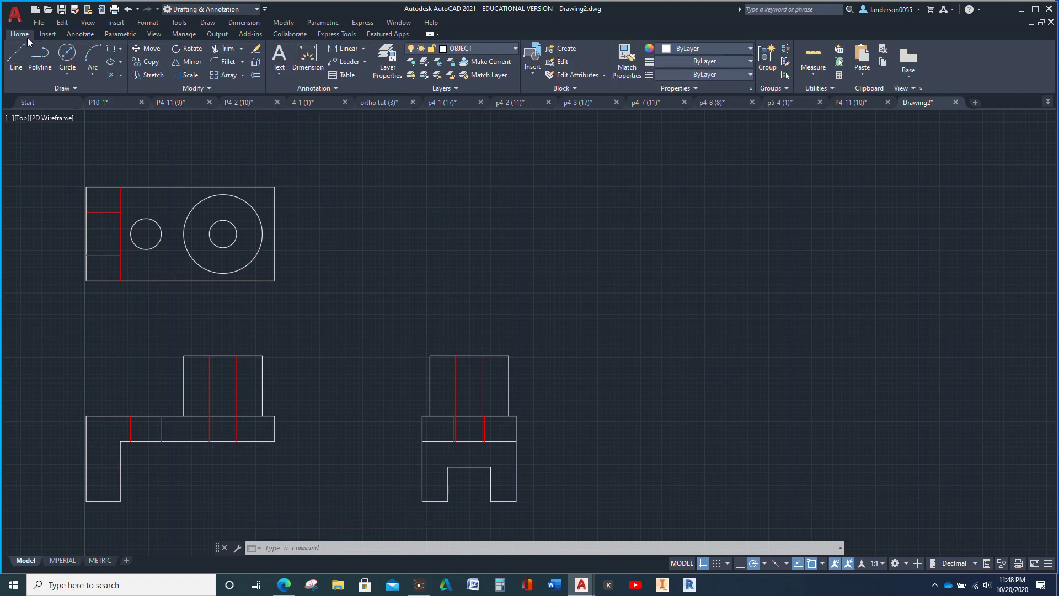
click(517, 48)
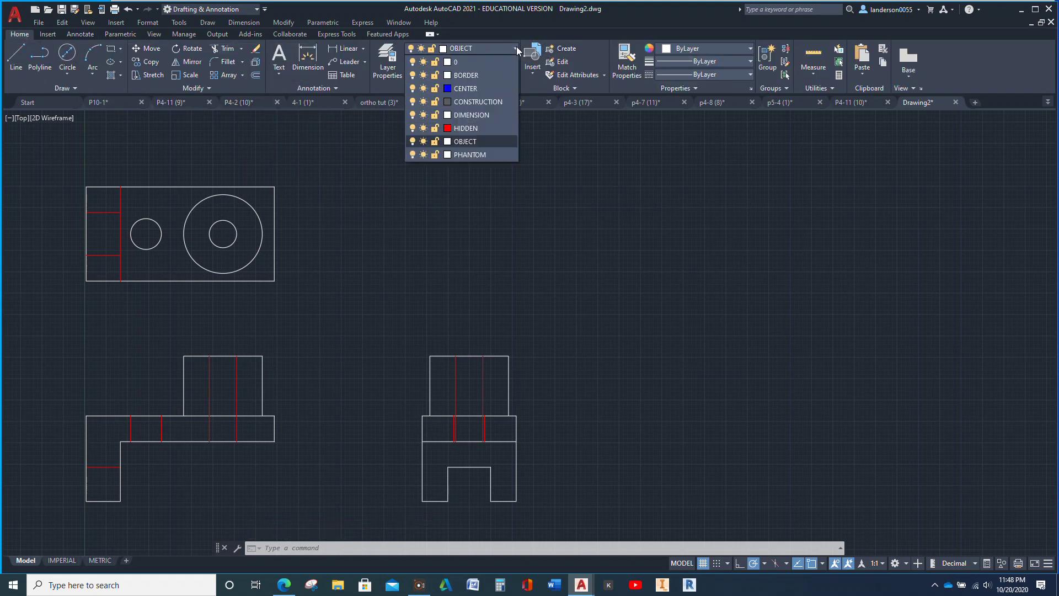
click(465, 89)
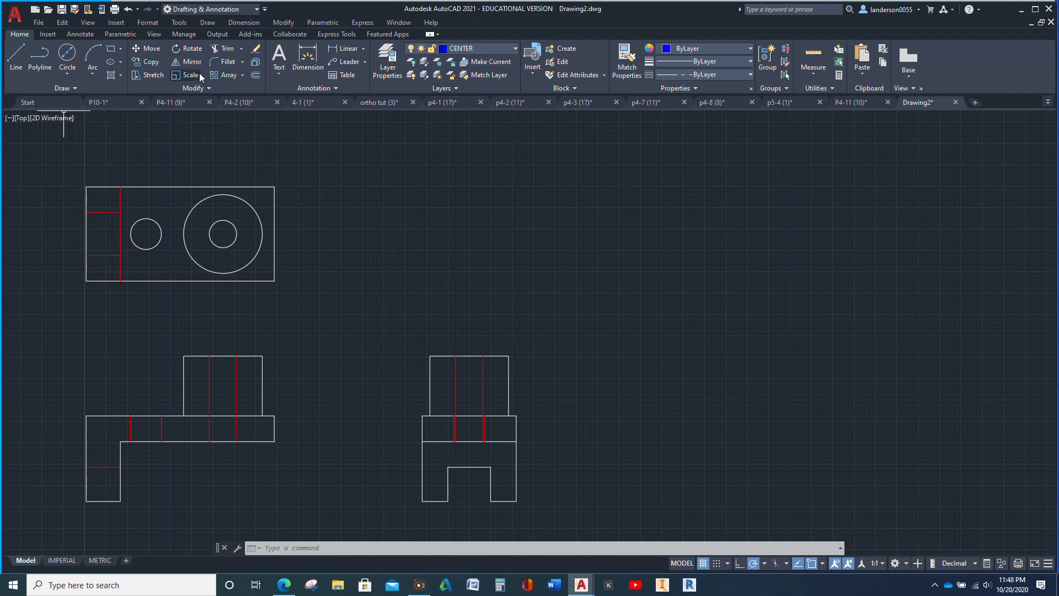
- Add a centerline between the boss hole's two hidden lines in the side view
click(77, 34)
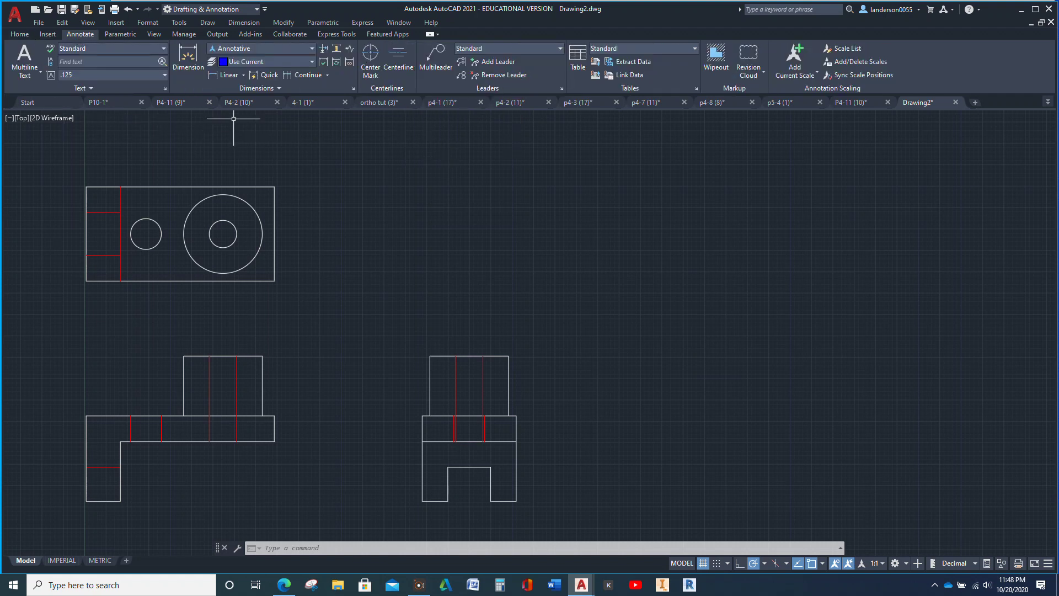
click(400, 58)
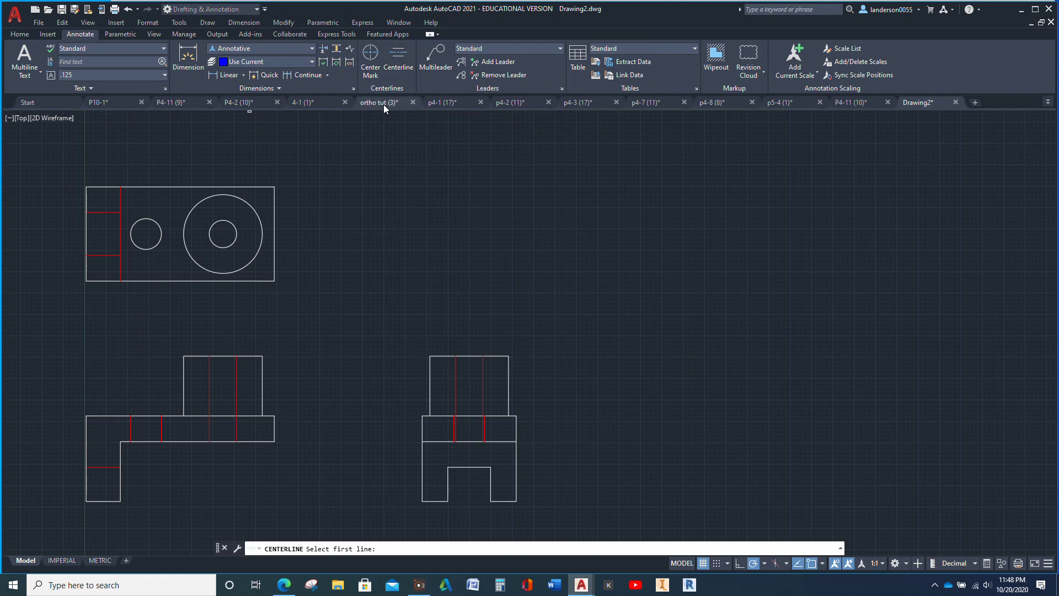
click(484, 393)
click(455, 391)
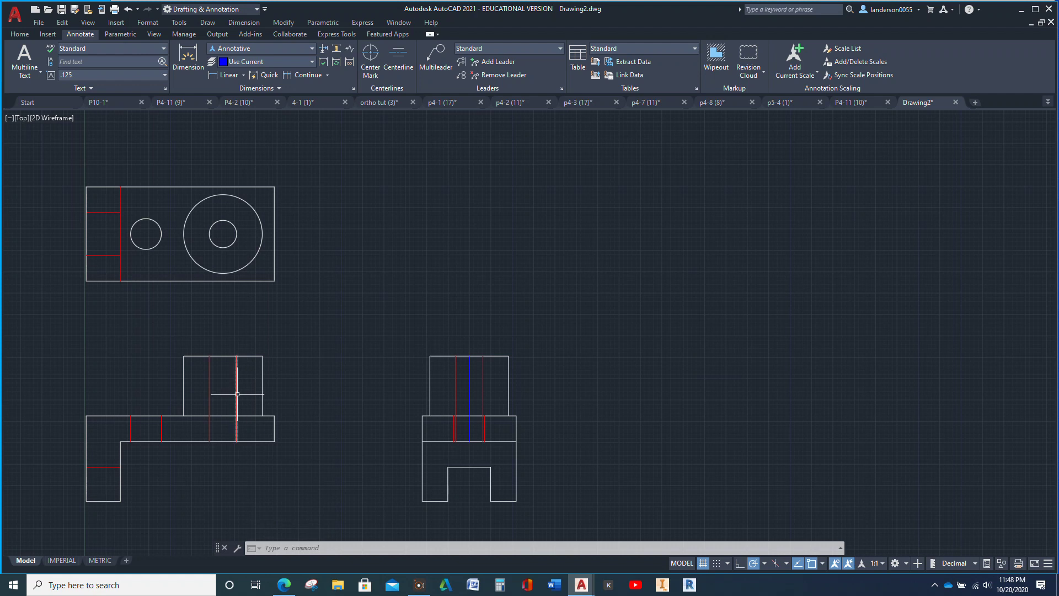
- Add centerlines between the hidden line pairs of the boss hole and the plate hole in the front view
key(Return)
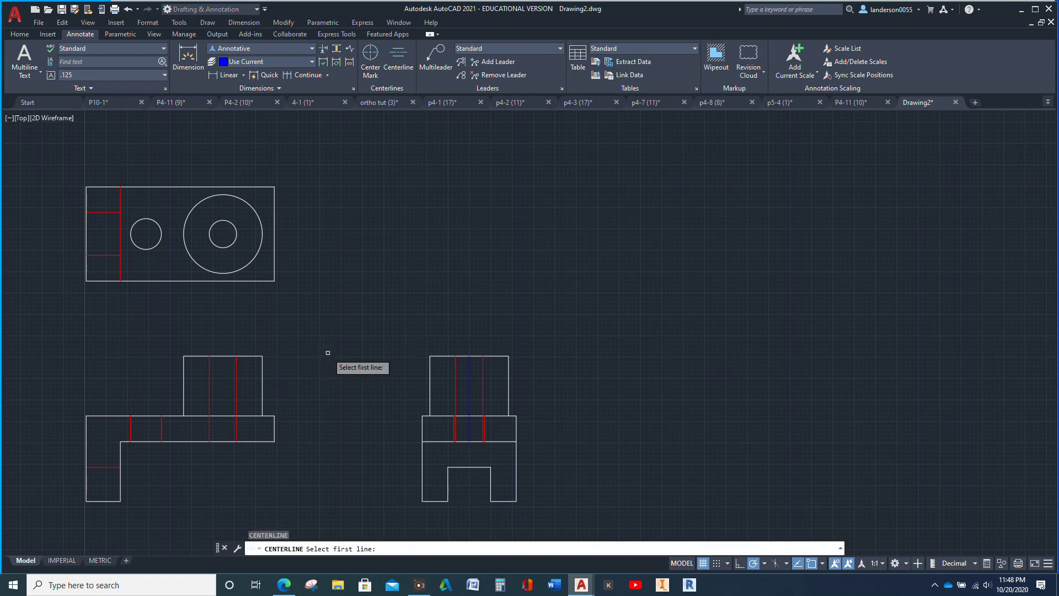
click(234, 381)
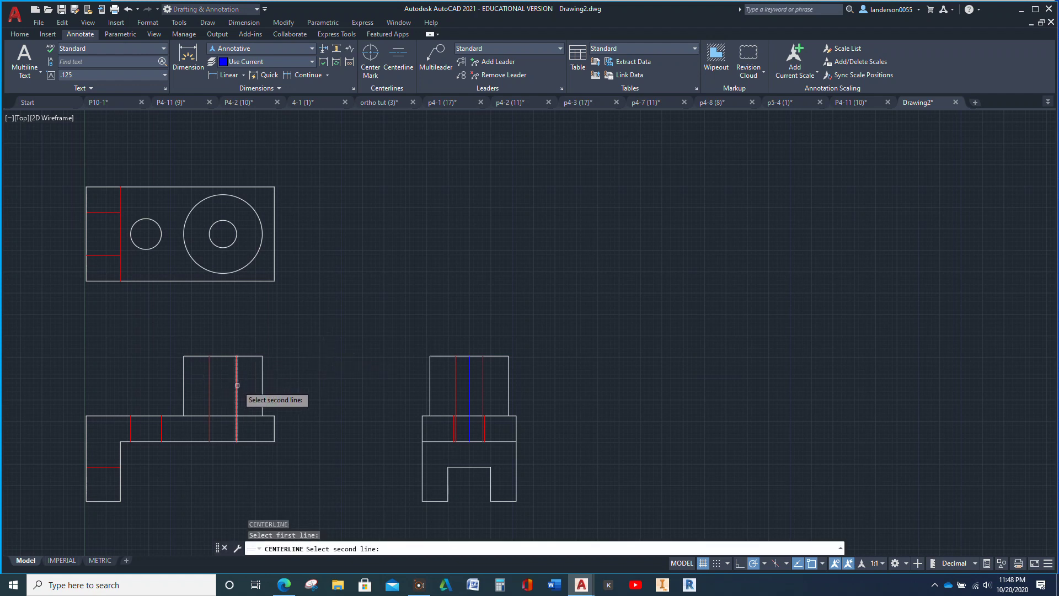
click(210, 392)
key(Return)
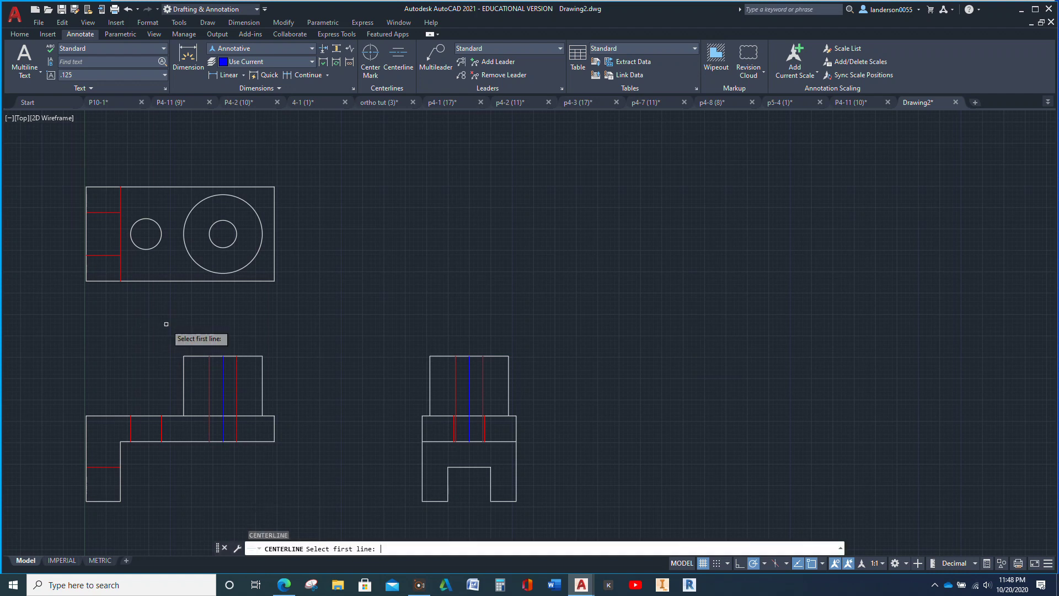
click(161, 430)
click(131, 428)
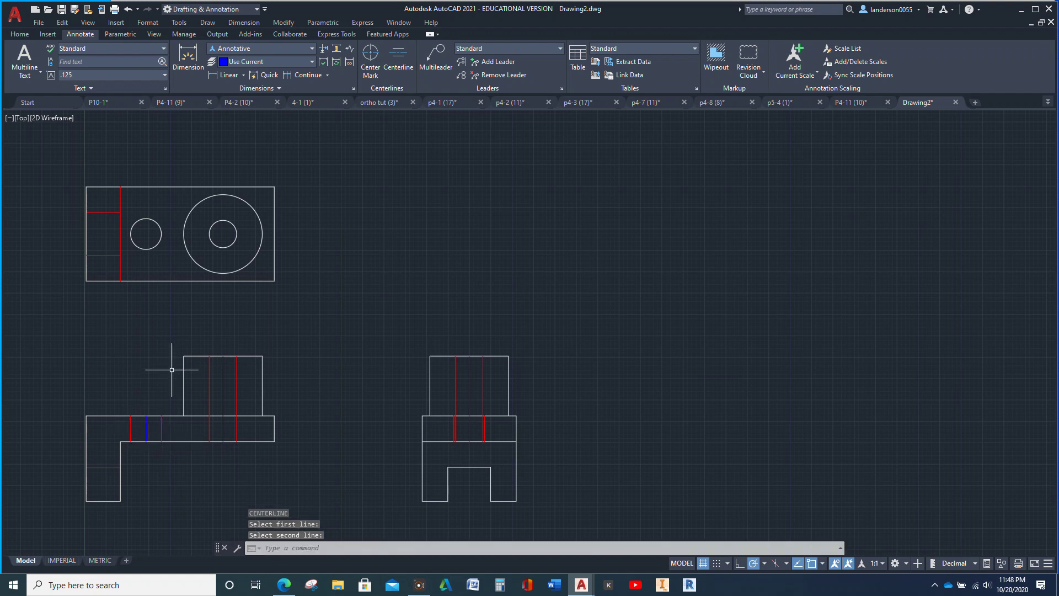
- Add center marks to the boss's outer circle and the small plate hole in the top view
key(Escape)
key(Escape)
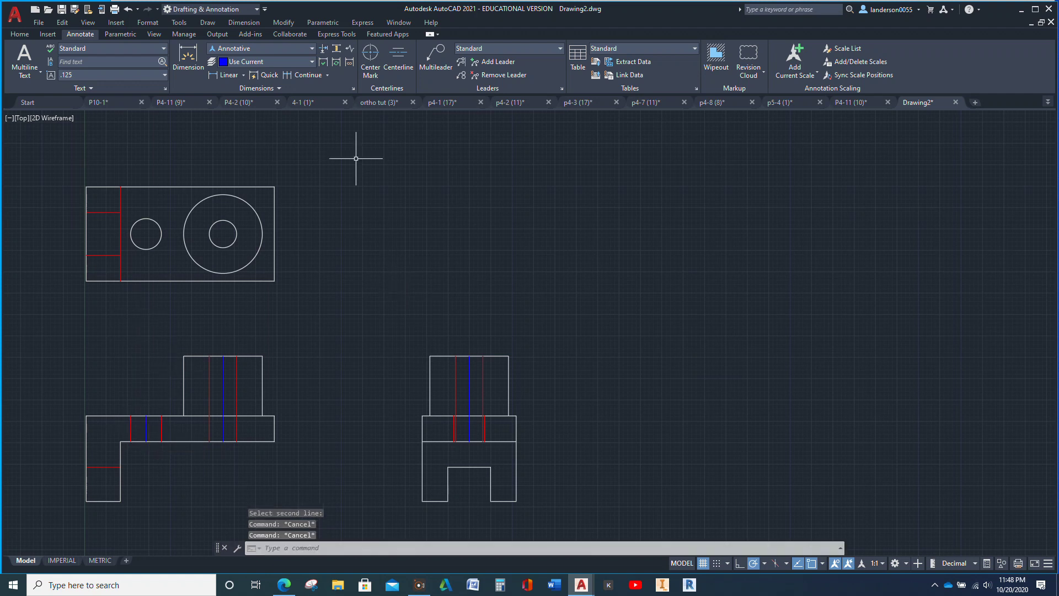
click(371, 61)
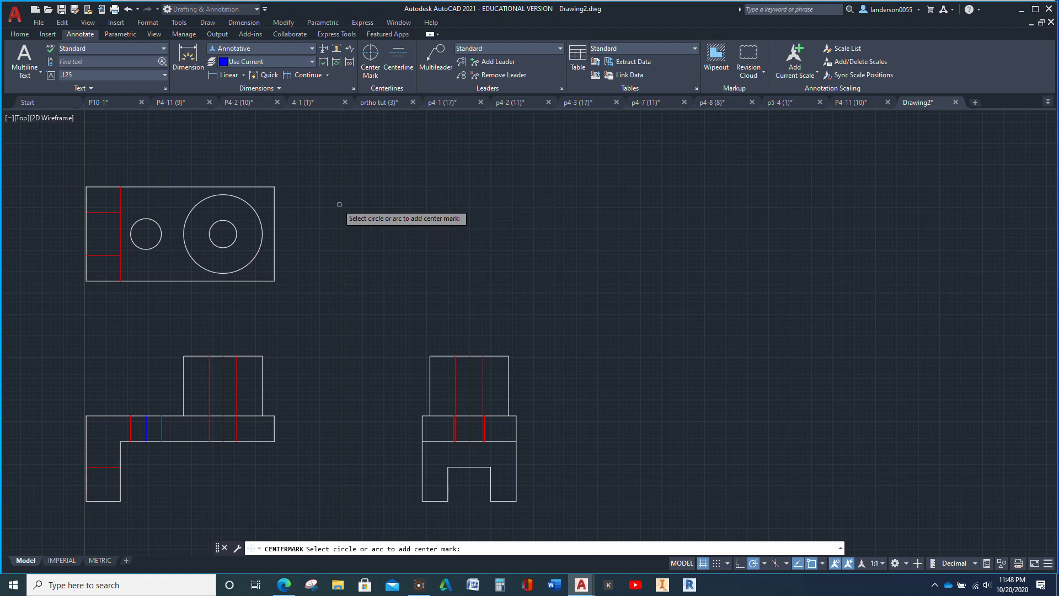
click(249, 204)
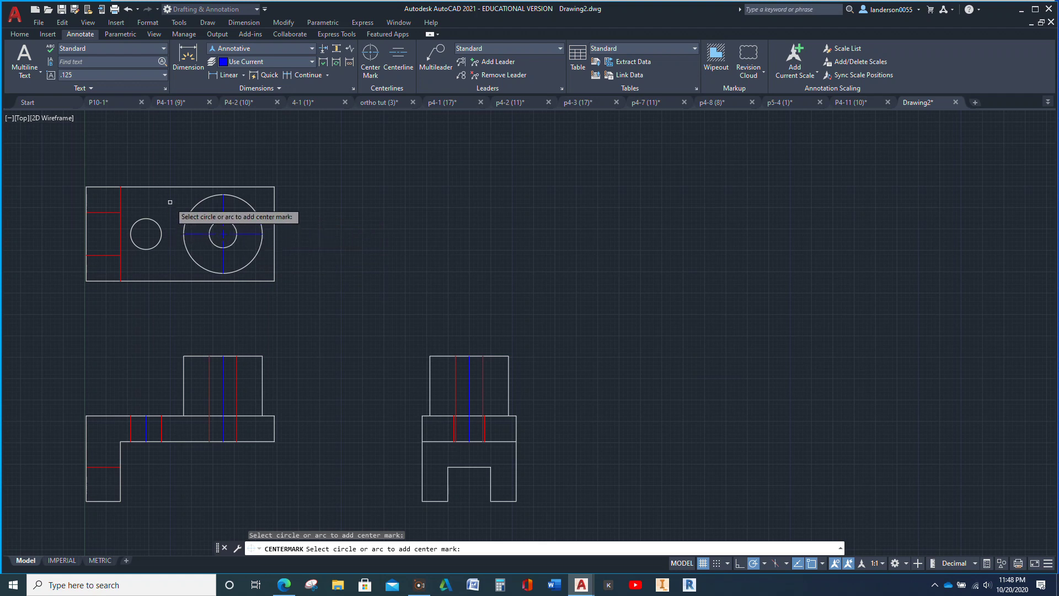
click(150, 219)
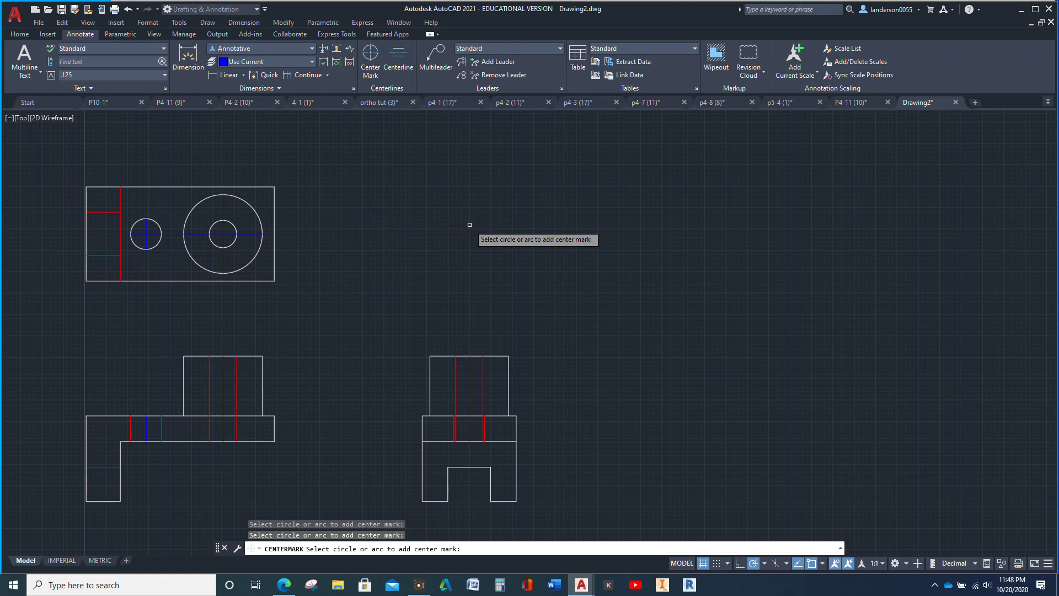
- Switch to the METRIC layout and bring the whole sheet with its title block into view
mouse_move(64, 562)
mouse_move(101, 561)
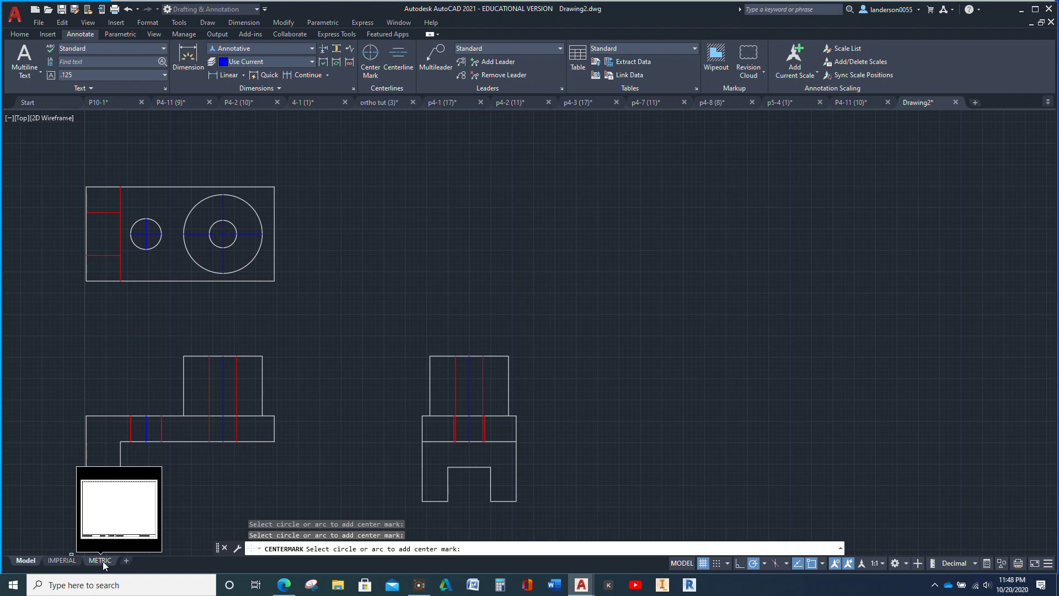
click(103, 561)
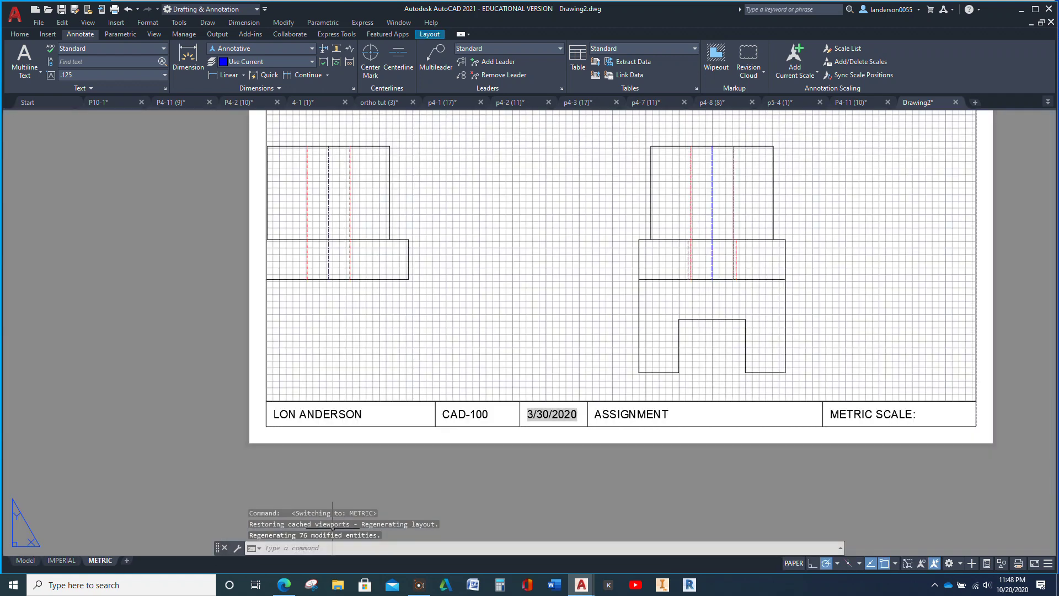
scroll(420, 353, up, 2)
middle_drag(414, 355, 327, 377)
scroll(351, 380, down, 2)
scroll(327, 377, down, 4)
scroll(326, 377, up, 2)
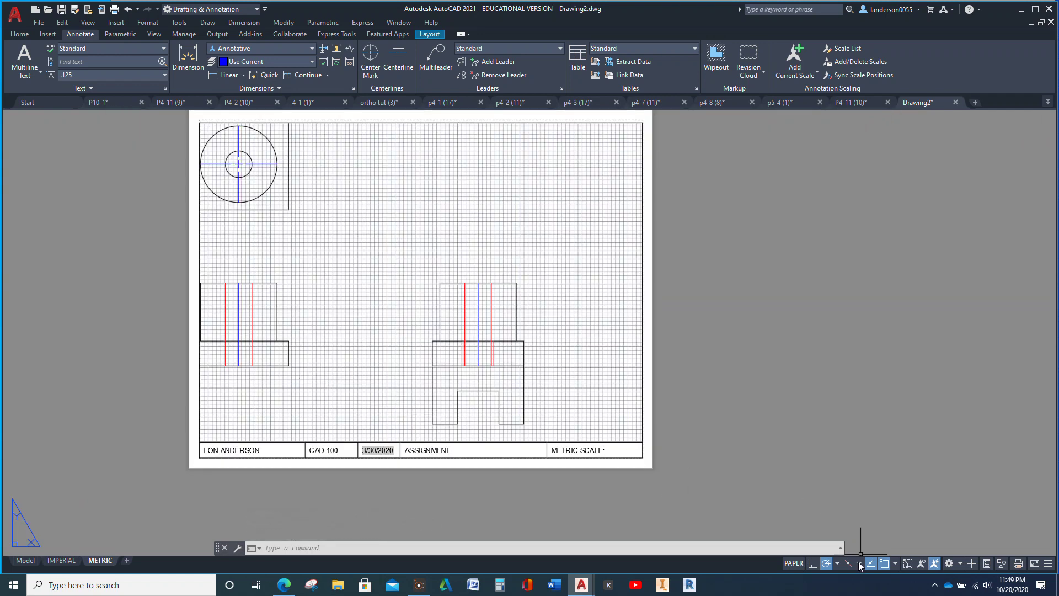
- Activate the layout's viewport and position the top, front and side views completely inside its border
double_click(569, 354)
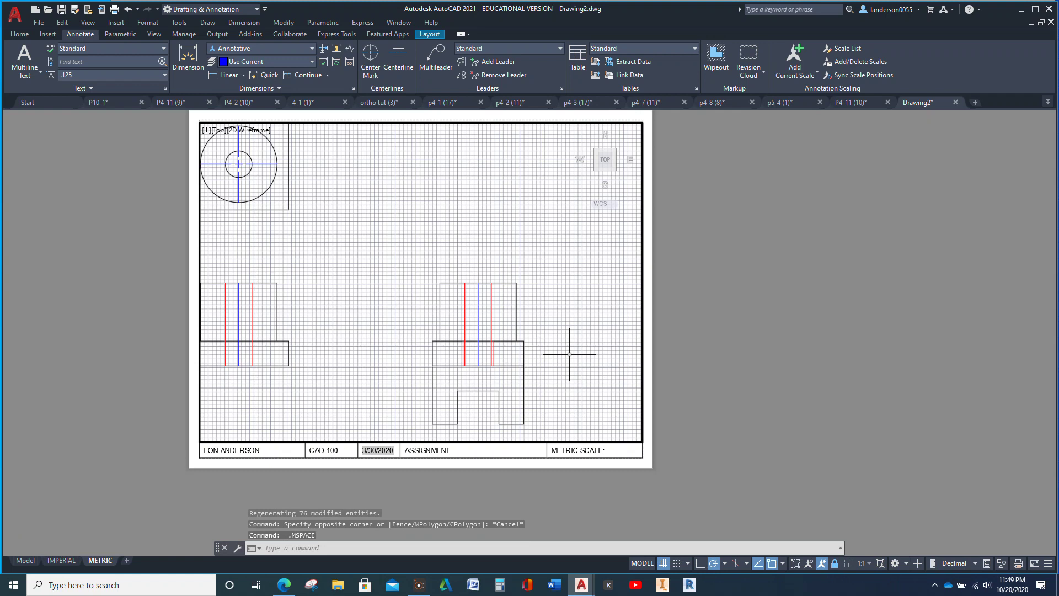
click(835, 563)
mouse_move(417, 231)
middle_down()
mouse_move(440, 251)
mouse_move(519, 251)
middle_up()
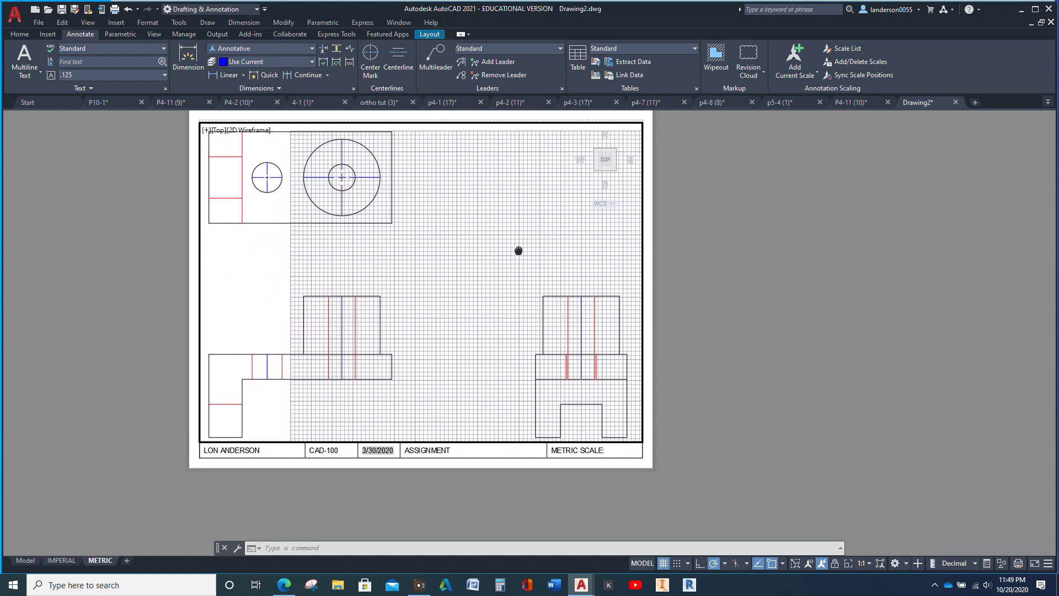
middle_drag(518, 250, 516, 247)
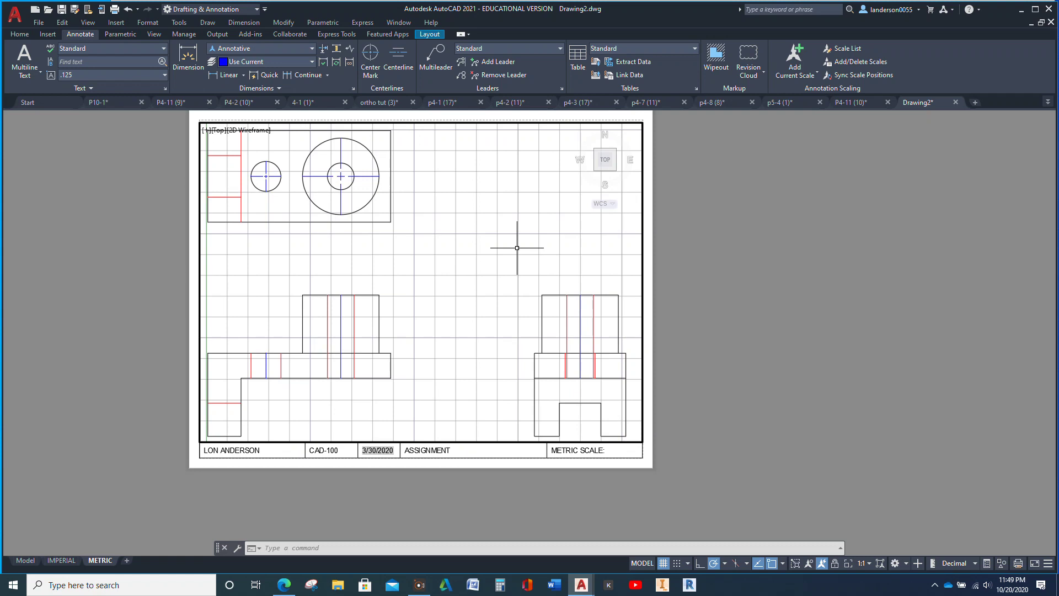
middle_drag(517, 247, 524, 248)
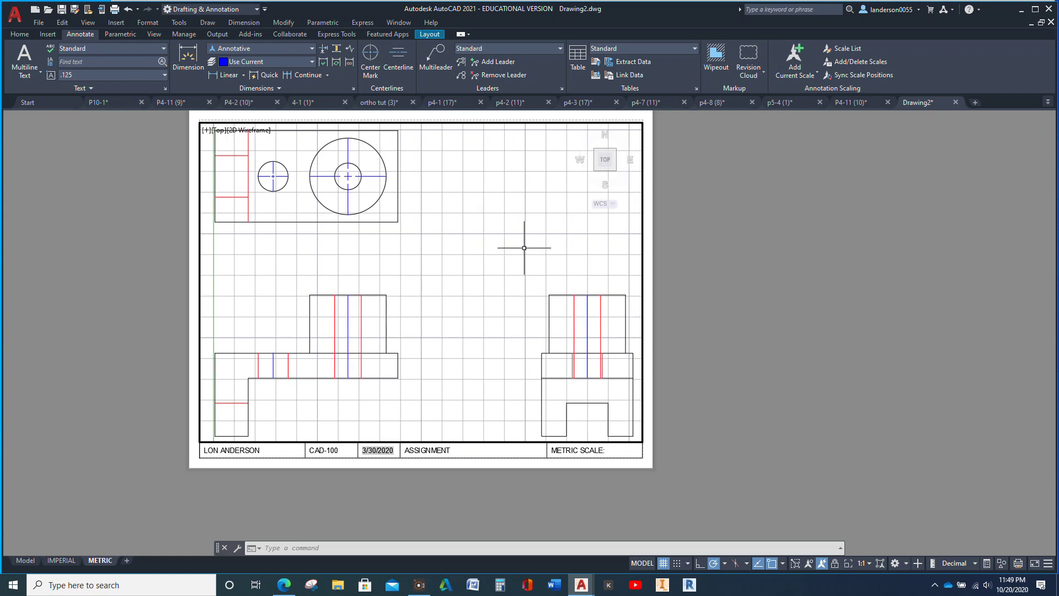
scroll(524, 248, down, 2)
scroll(524, 248, up, 2)
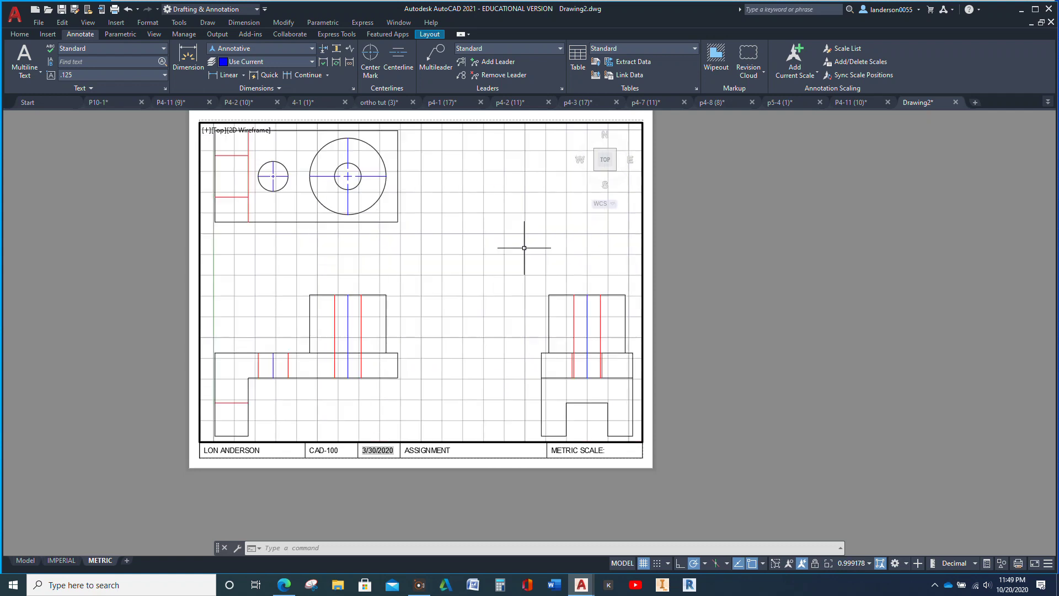
- Set the viewport scale to 1:1 and turn off the grid in the viewport
click(850, 567)
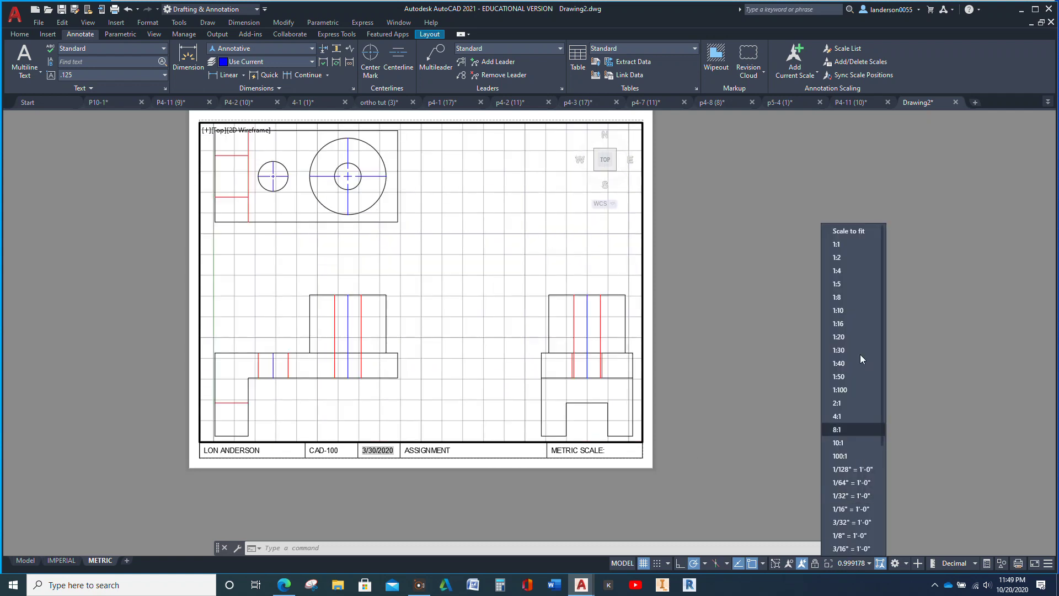
click(862, 248)
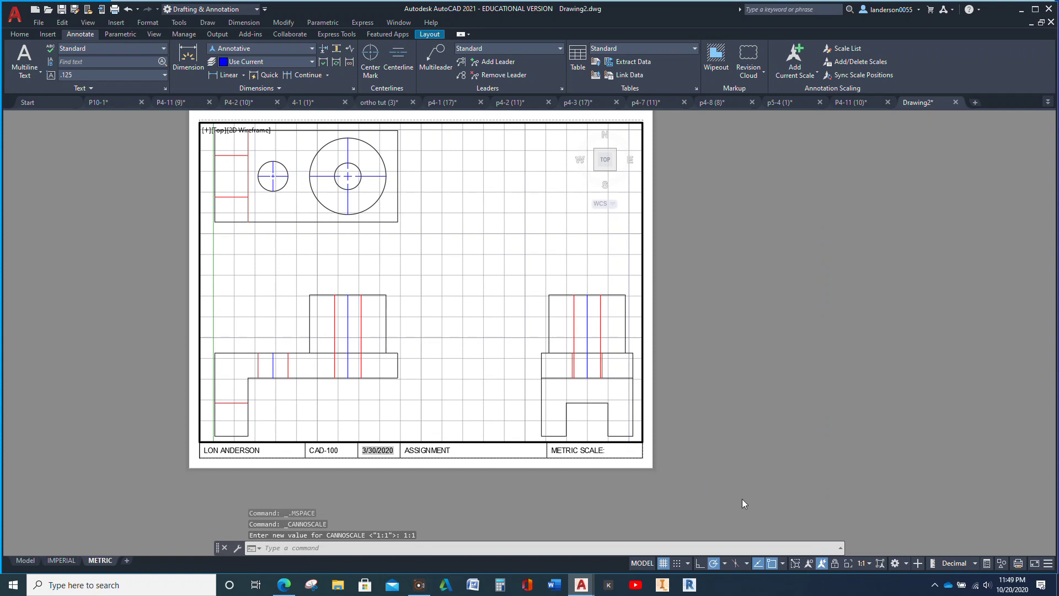
click(663, 562)
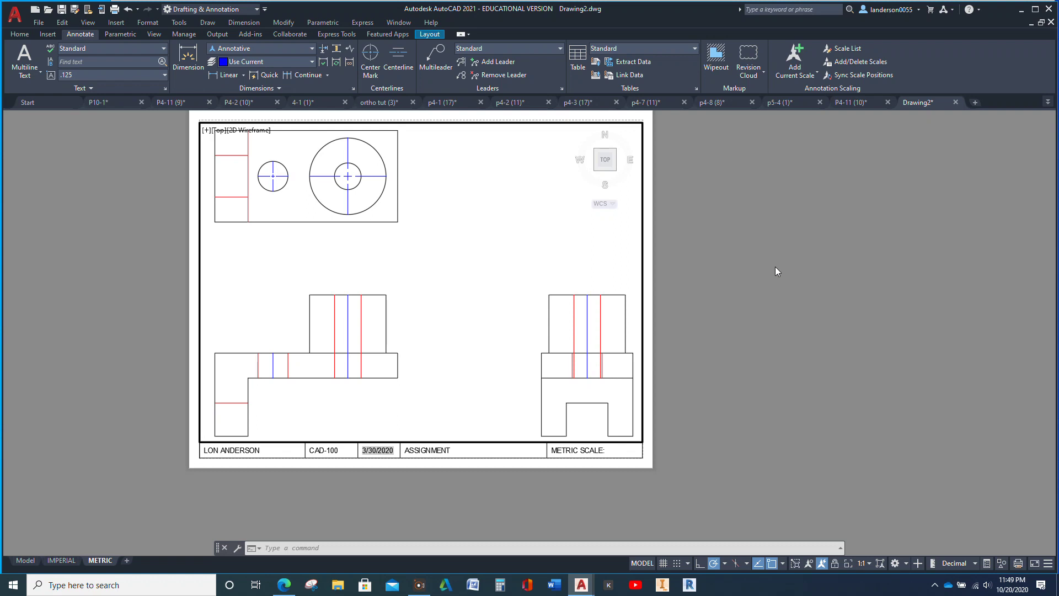
- Set the global linetype scale factor (LTSCALE) to 25
text(1)
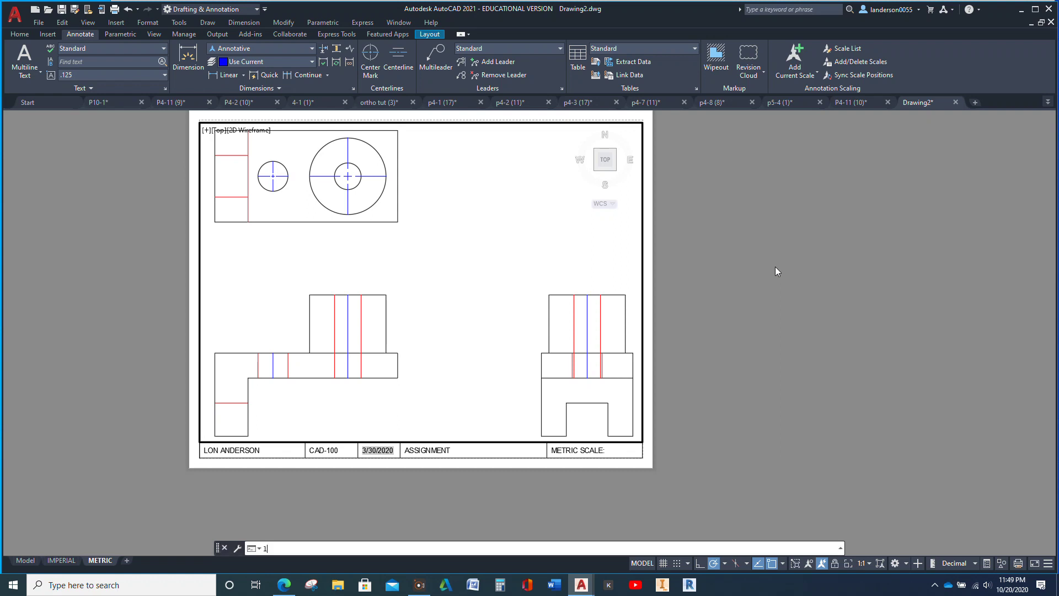
text(TS)
key(Return)
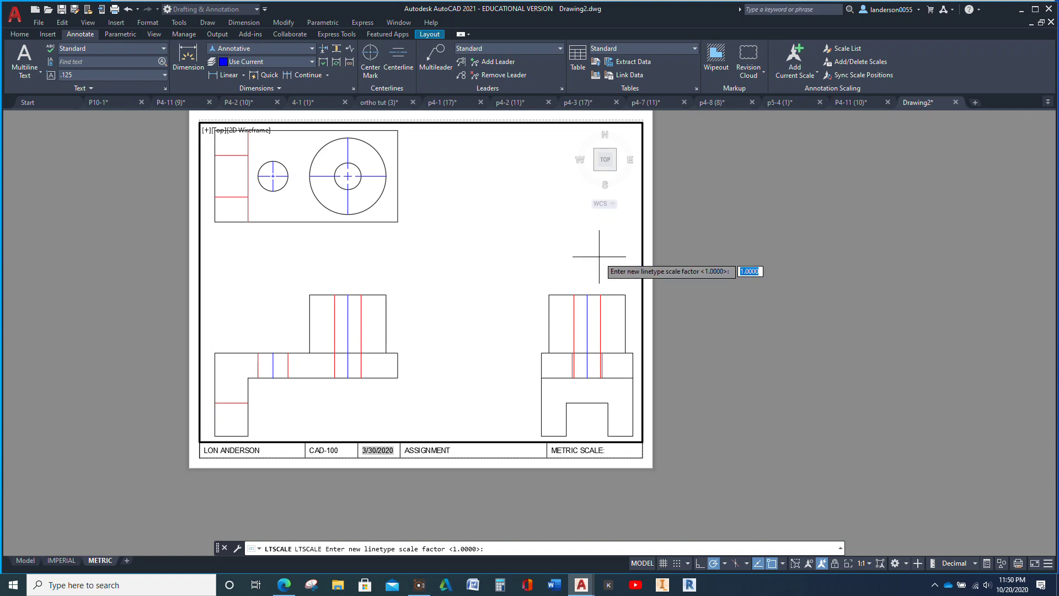
text(lts)
key(Return)
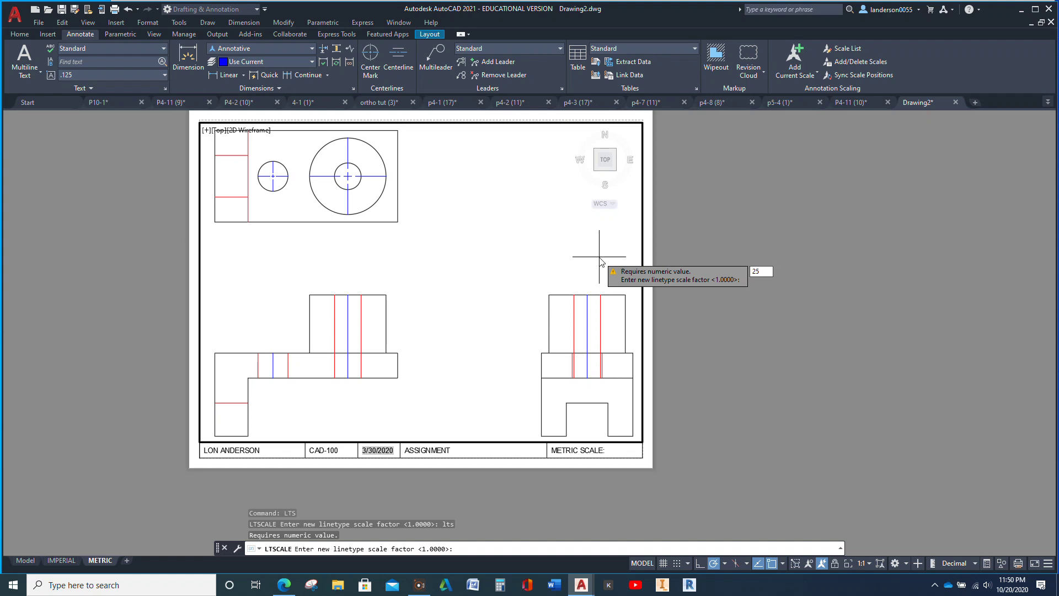
key(Return)
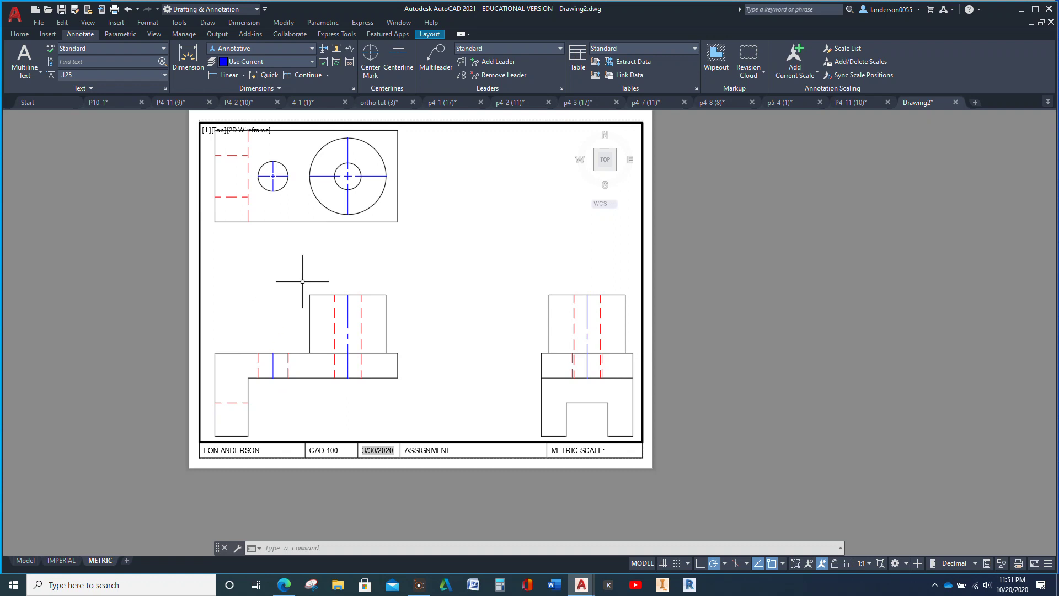
- Set the start and end extensions of the three centerlines in the front and side views to 3
click(272, 361)
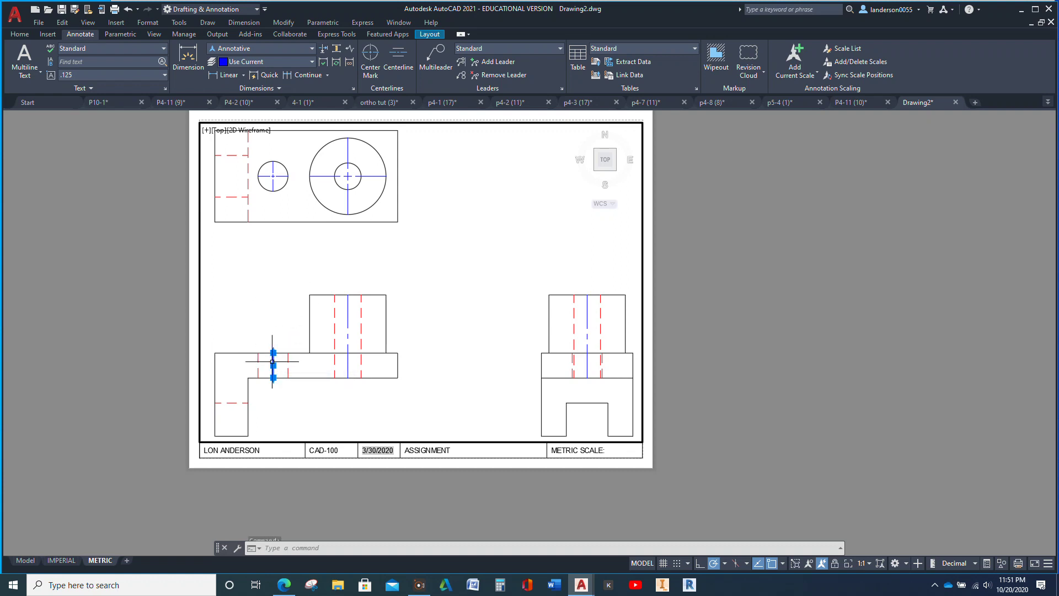
click(348, 363)
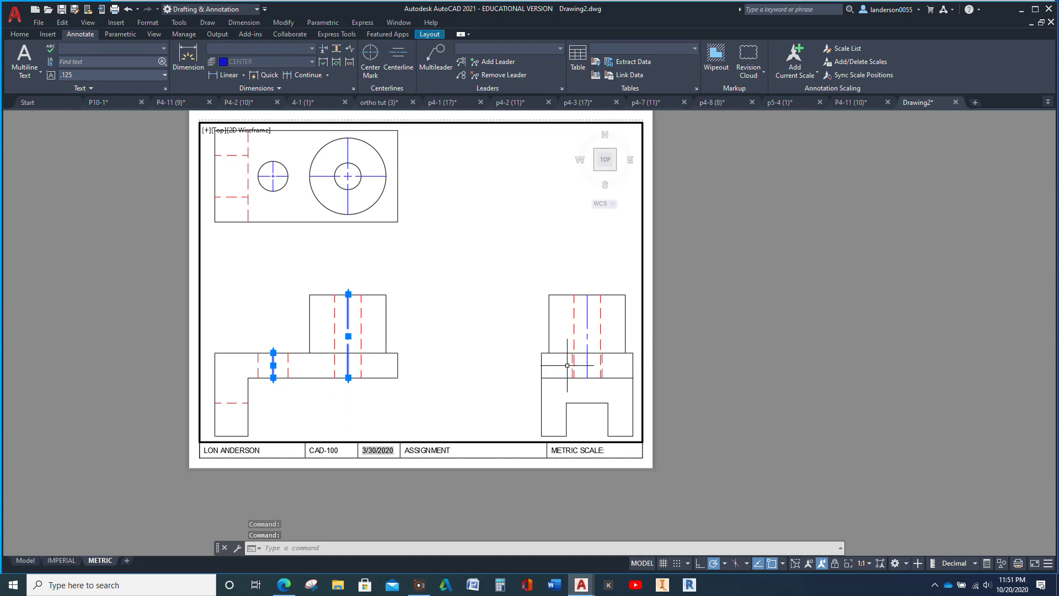
click(587, 365)
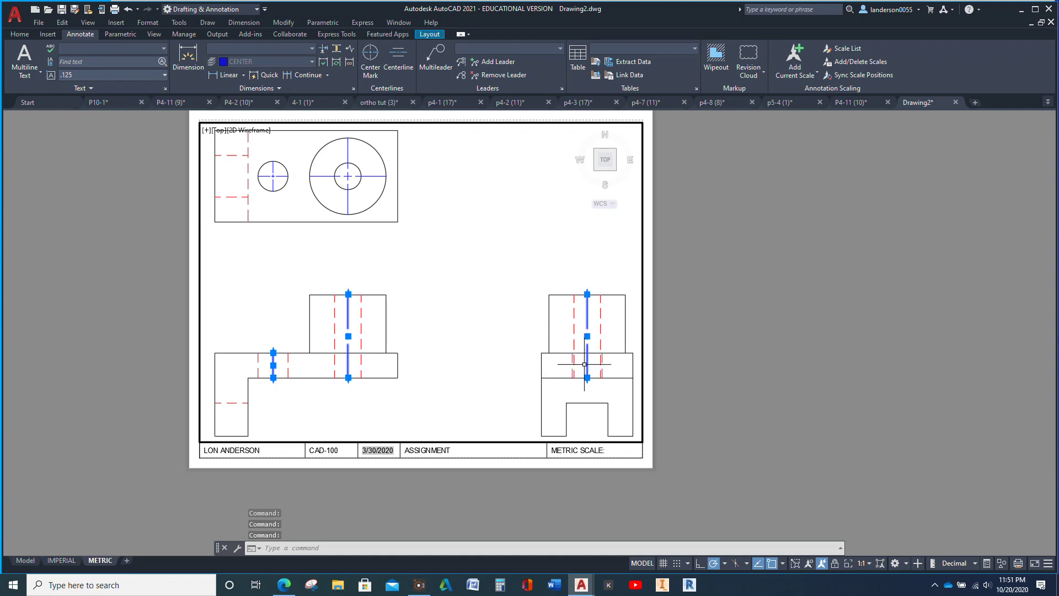
right_click(470, 258)
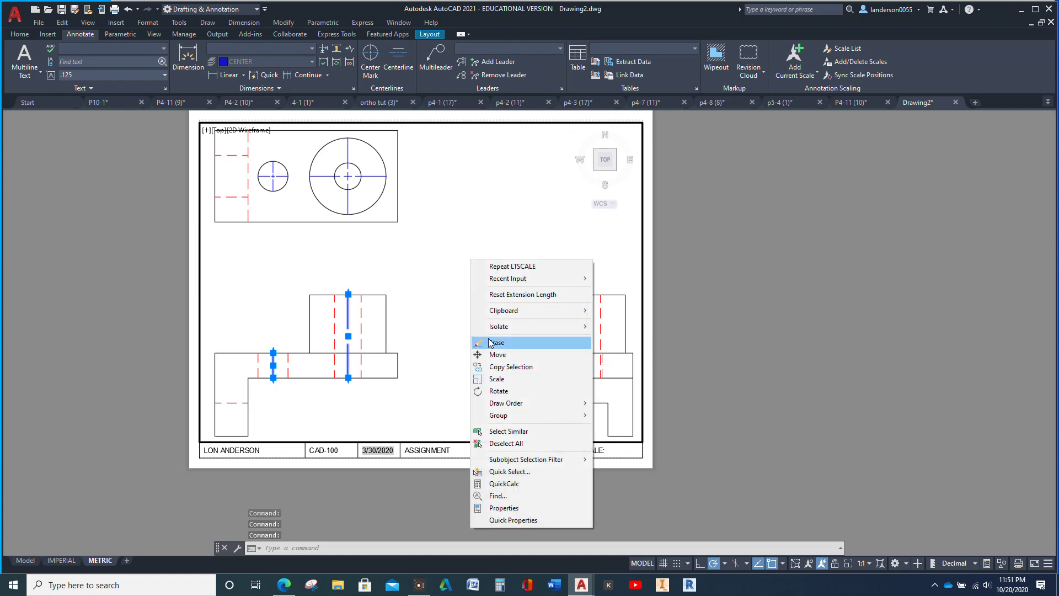
click(513, 508)
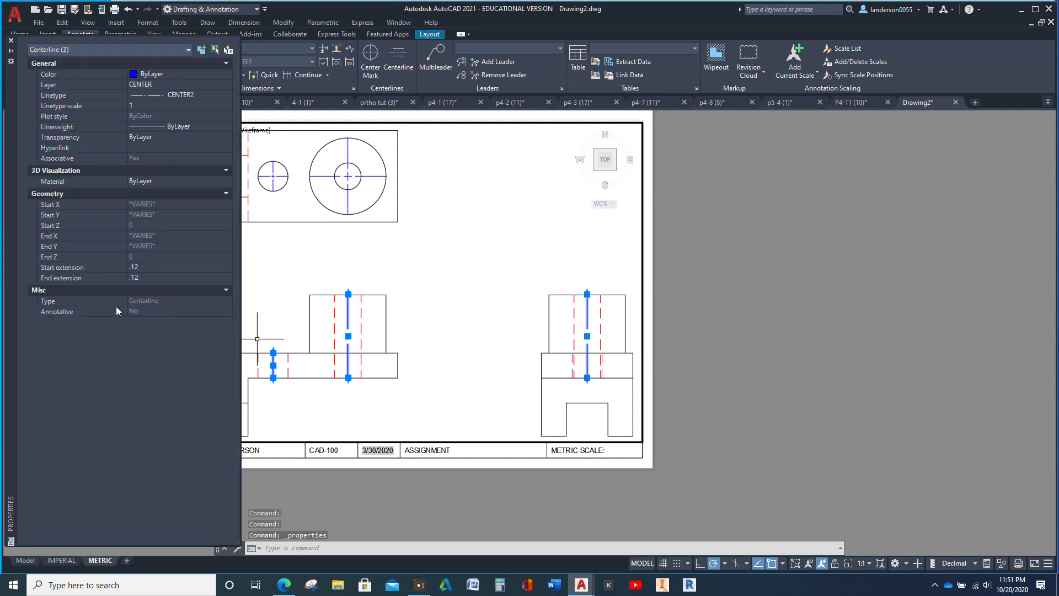
click(147, 266)
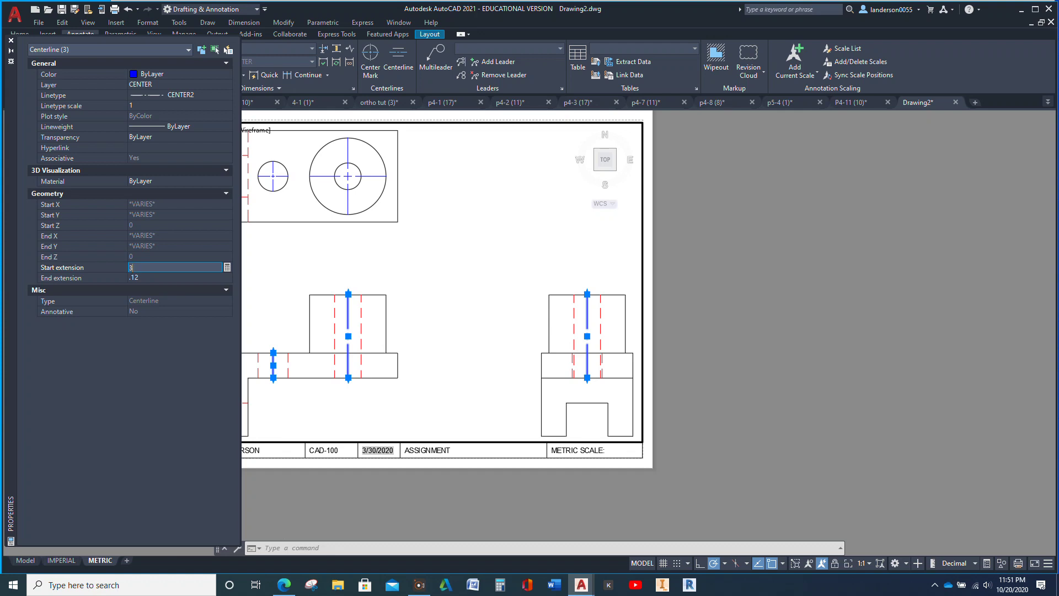
click(143, 278)
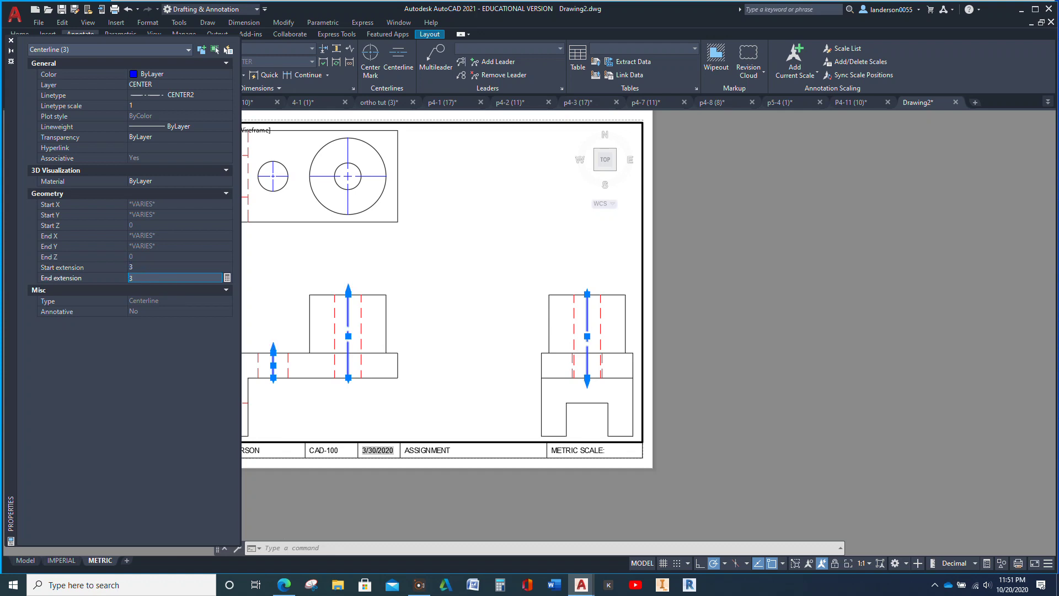
key(Return)
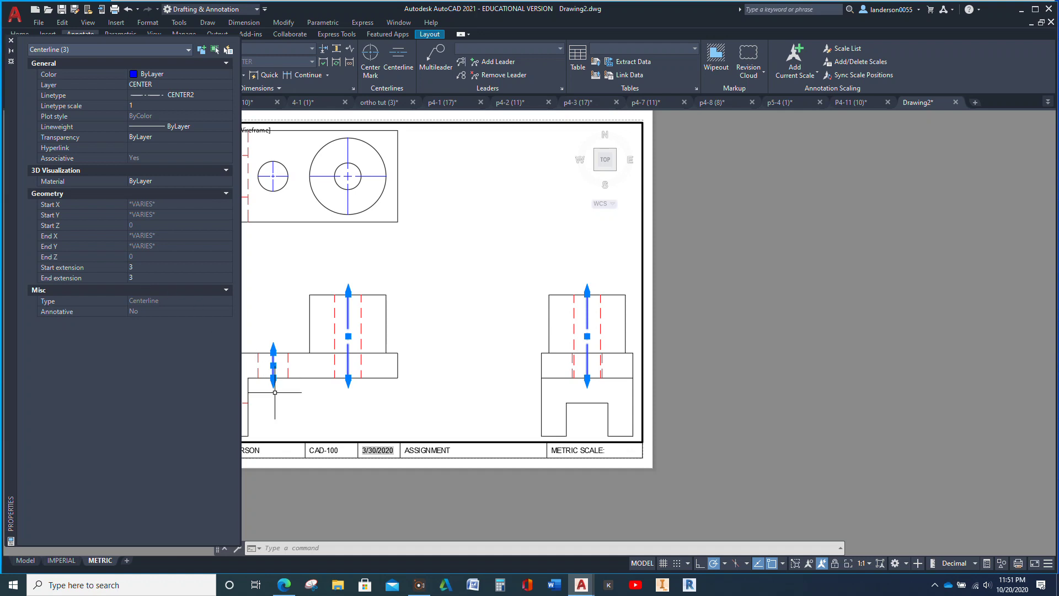
click(11, 40)
key(Escape)
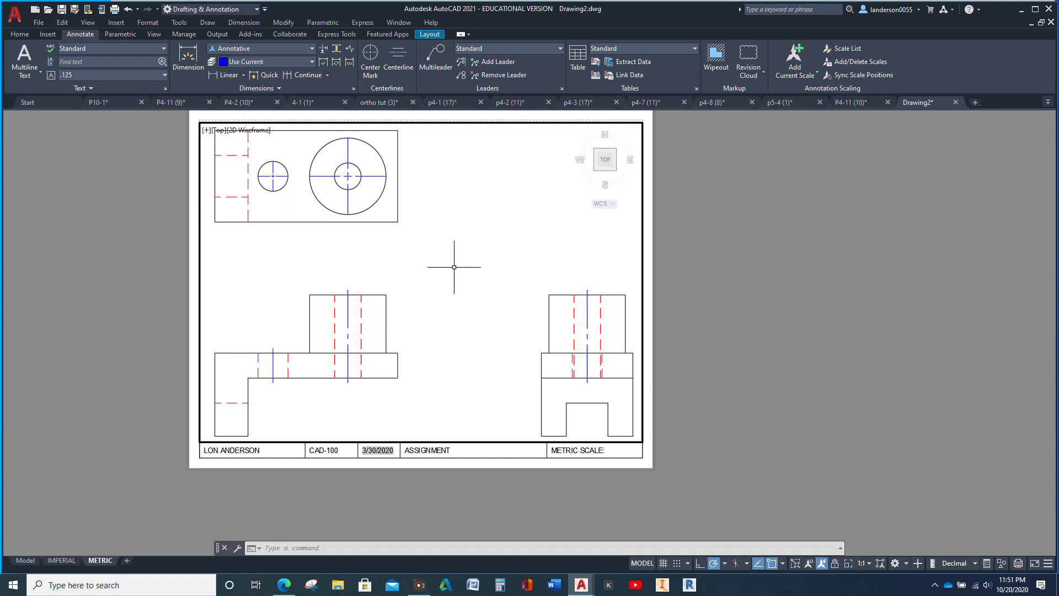
- Set the global linetype scale factor to 13
key(Return)
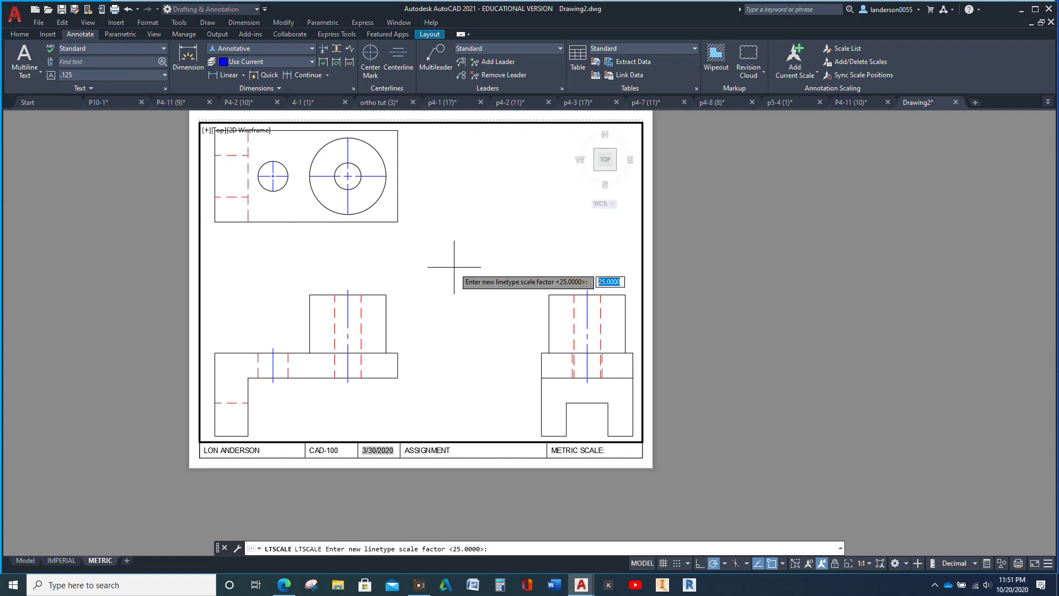
text(13)
key(Return)
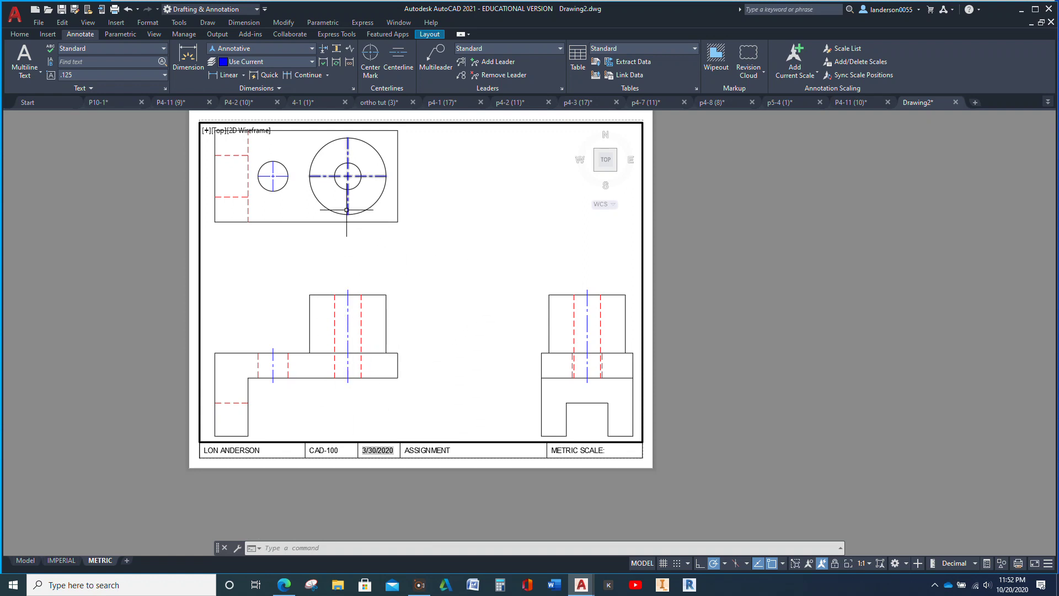
- Set the left, right, top and bottom extensions of both top-view center marks to 3, and return to paper space
click(348, 141)
click(277, 181)
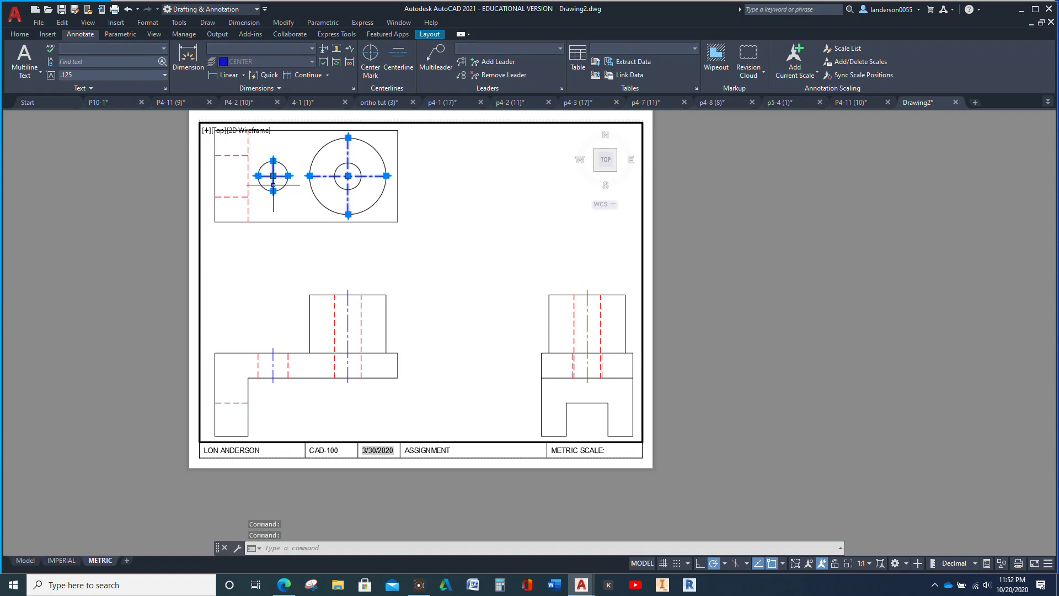
right_click(432, 202)
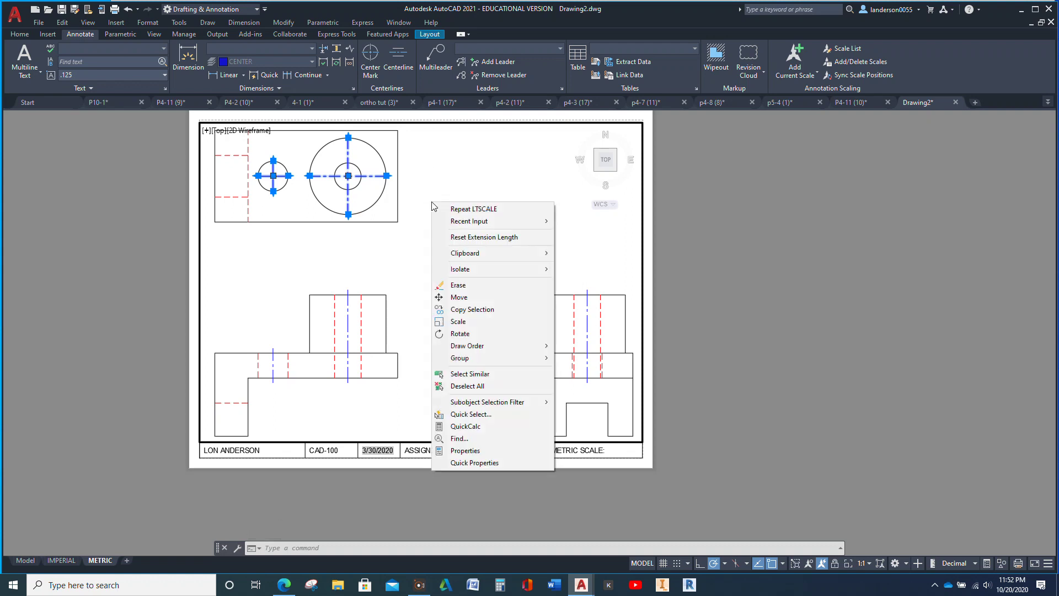
click(474, 450)
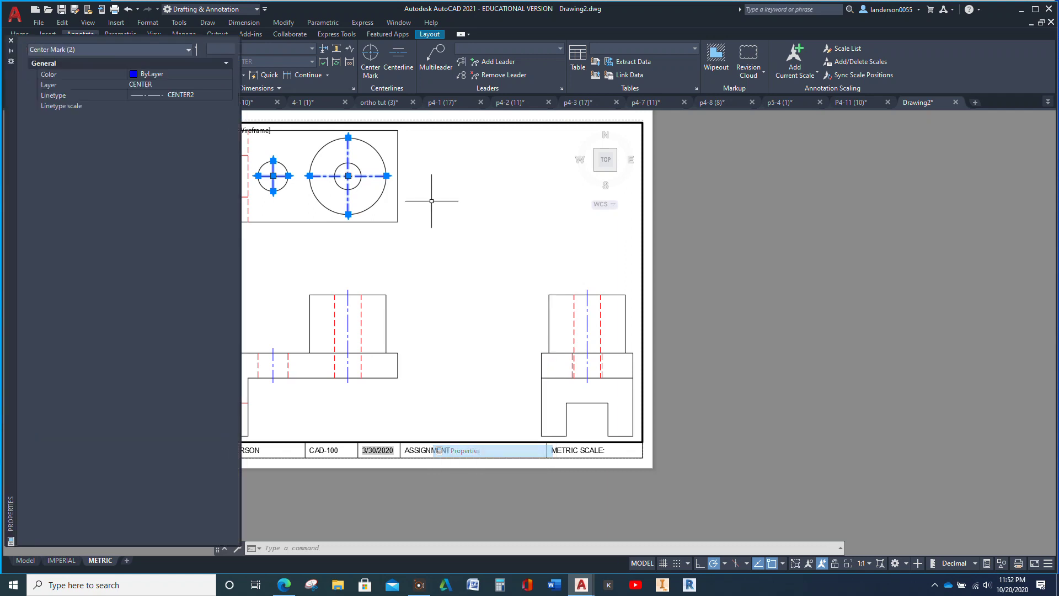
click(168, 225)
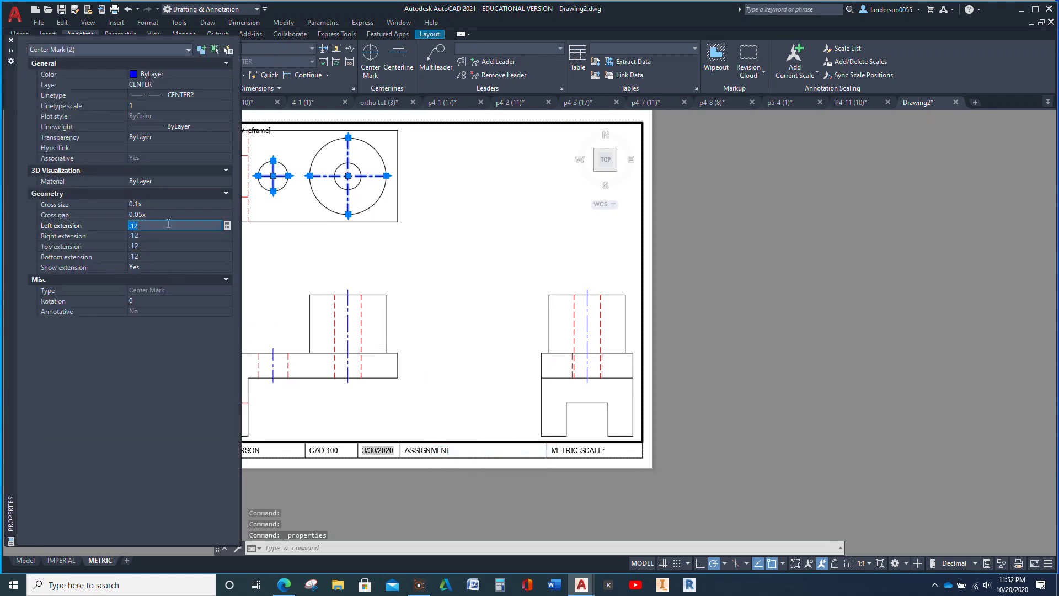
text(3)
key(Tab)
text(3)
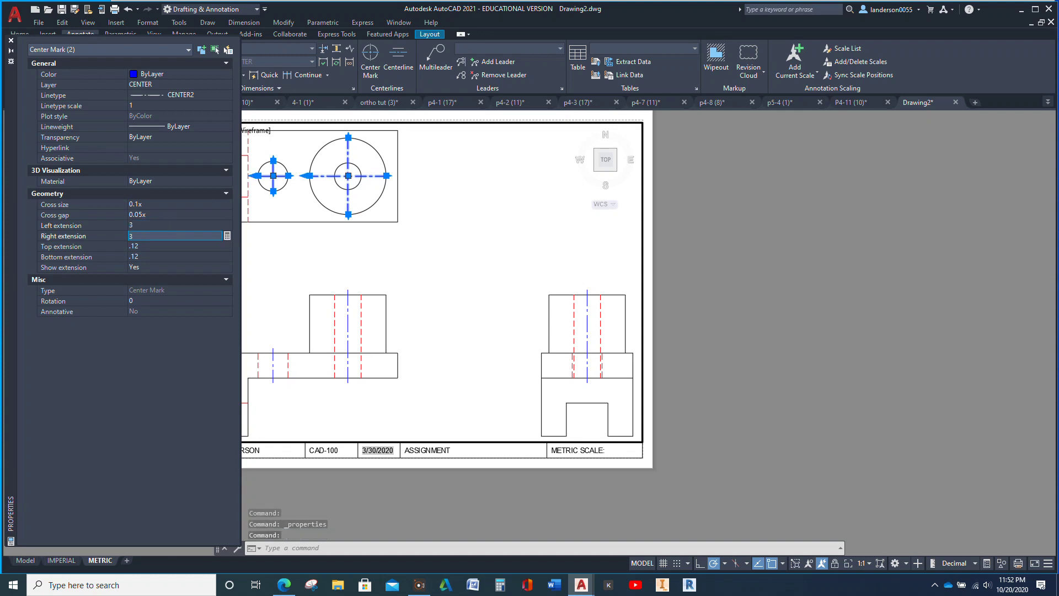
key(Tab)
text(3)
key(Tab)
text(3)
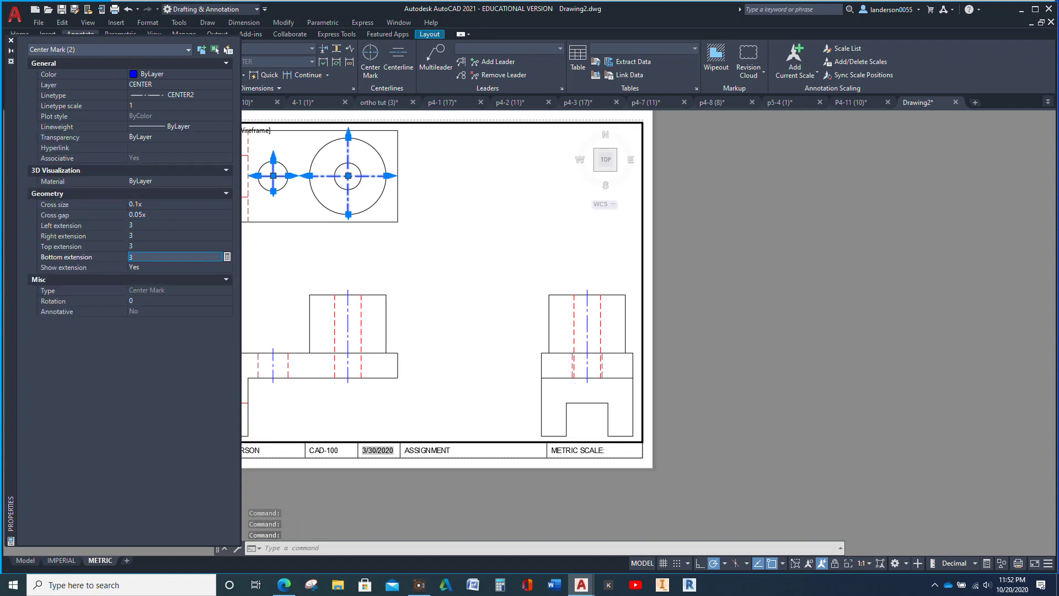
key(Tab)
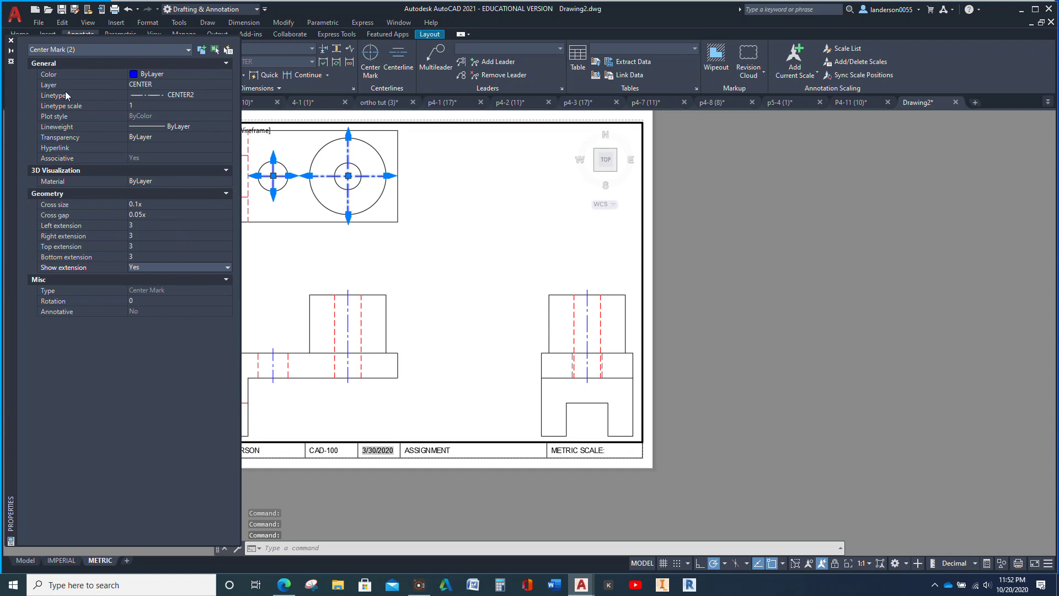
click(10, 41)
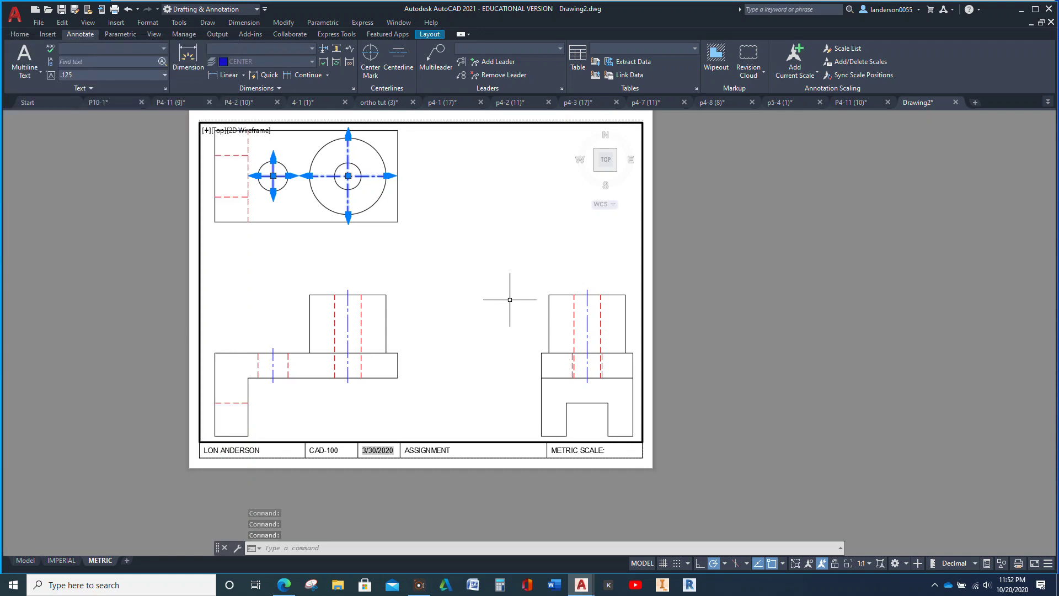
double_click(843, 246)
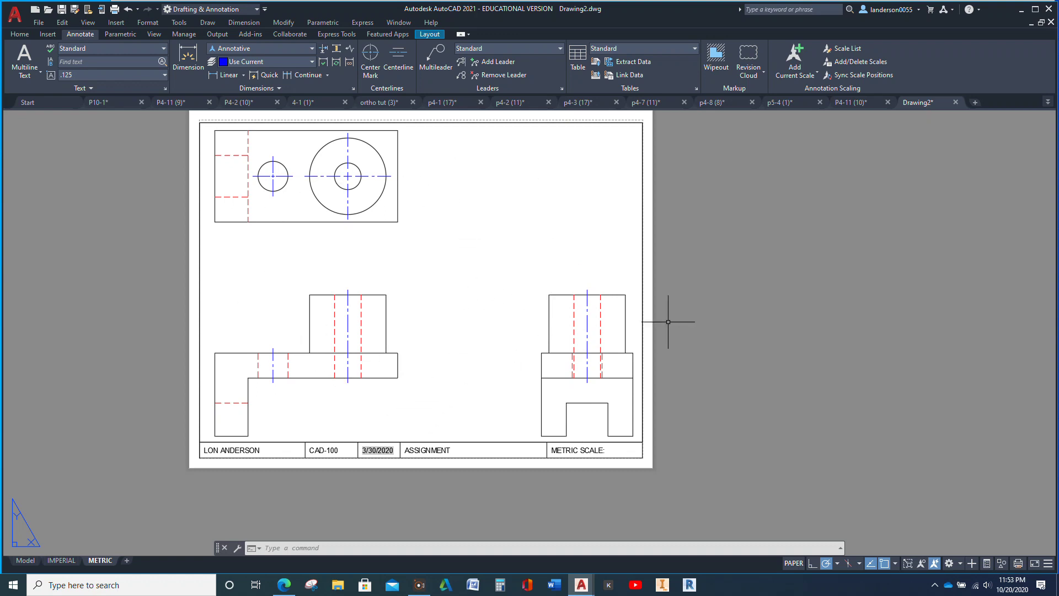
double_click(547, 275)
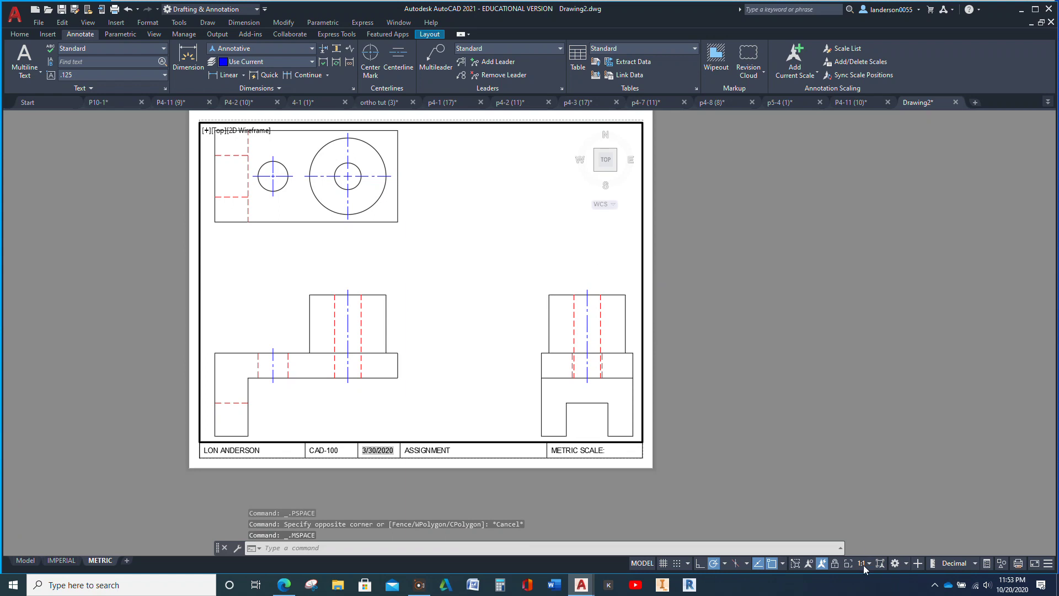
double_click(826, 369)
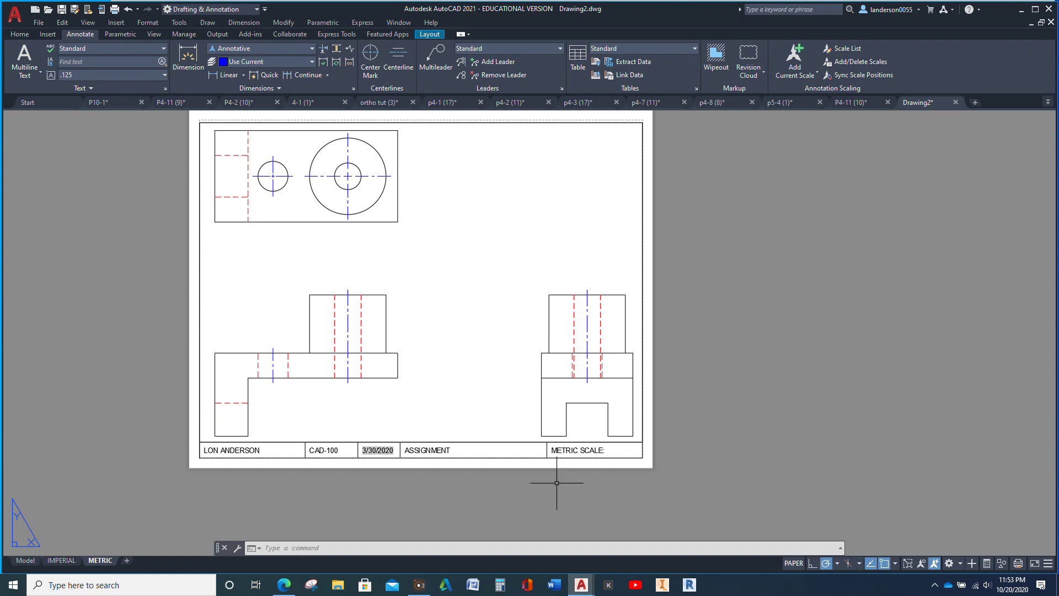
click(570, 450)
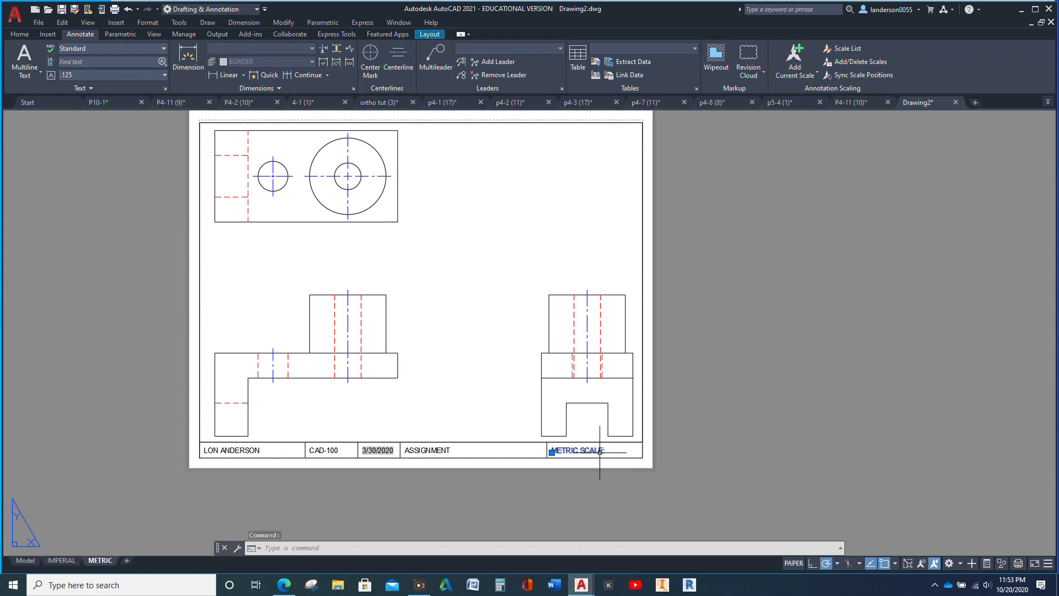
click(436, 449)
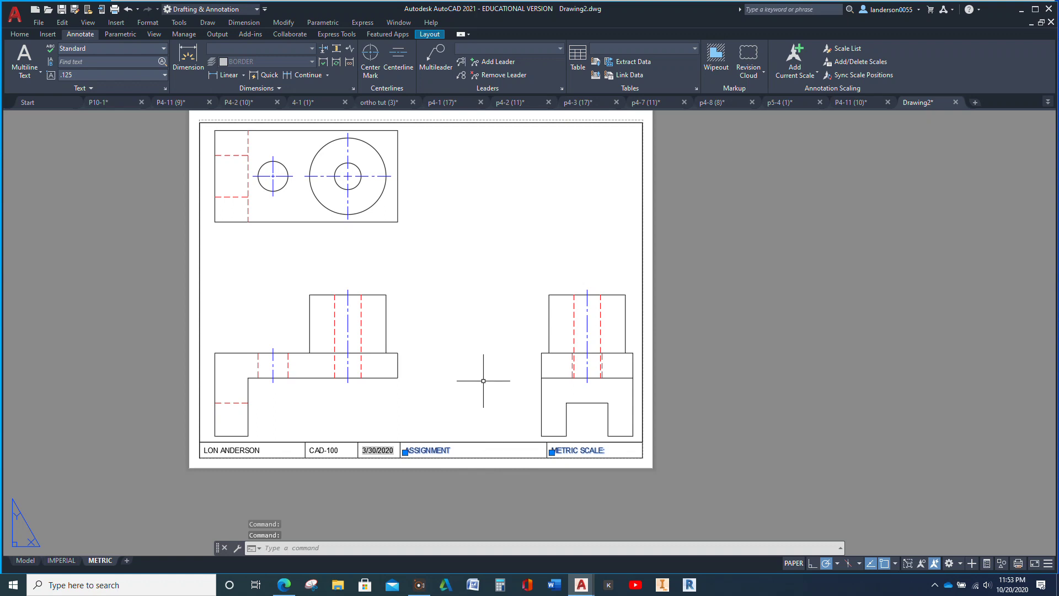
key(Escape)
key(Escape)
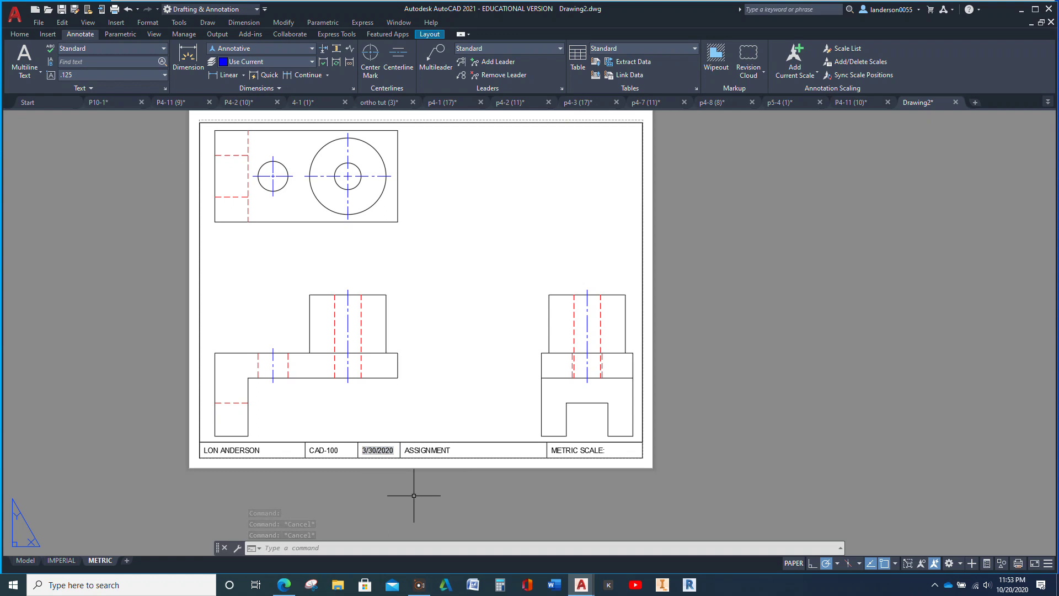
- Update the date field in the title block with the UPDATEFIELD command
text(PDate)
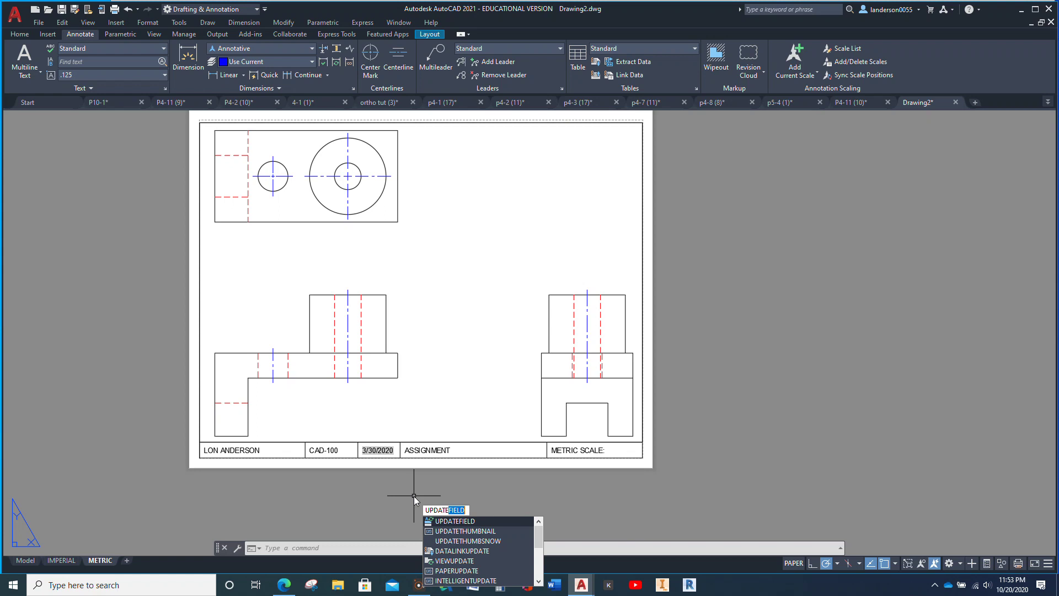
key(Down)
click(459, 522)
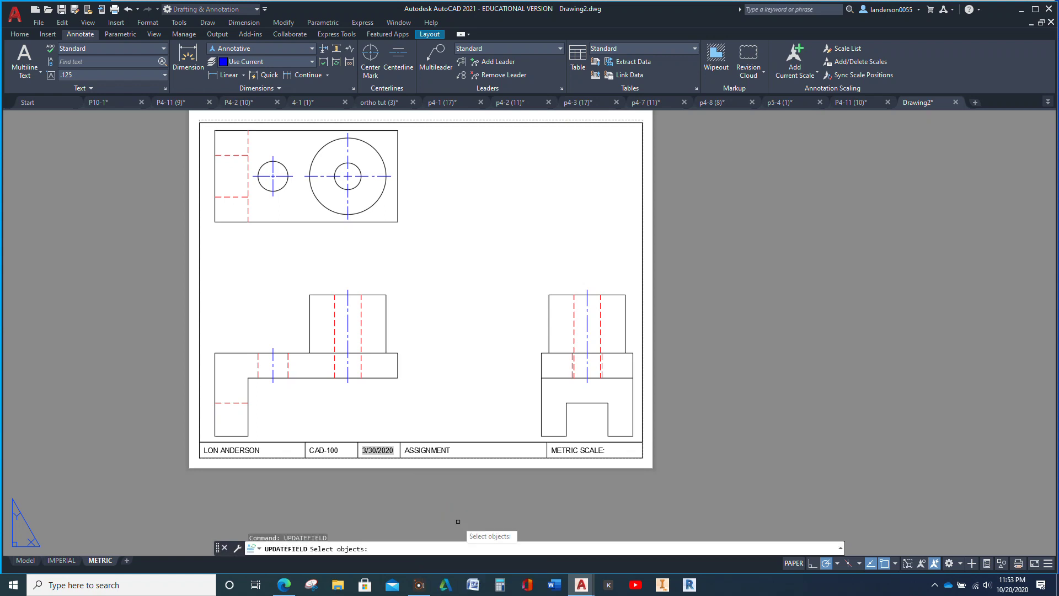
click(385, 453)
key(Return)
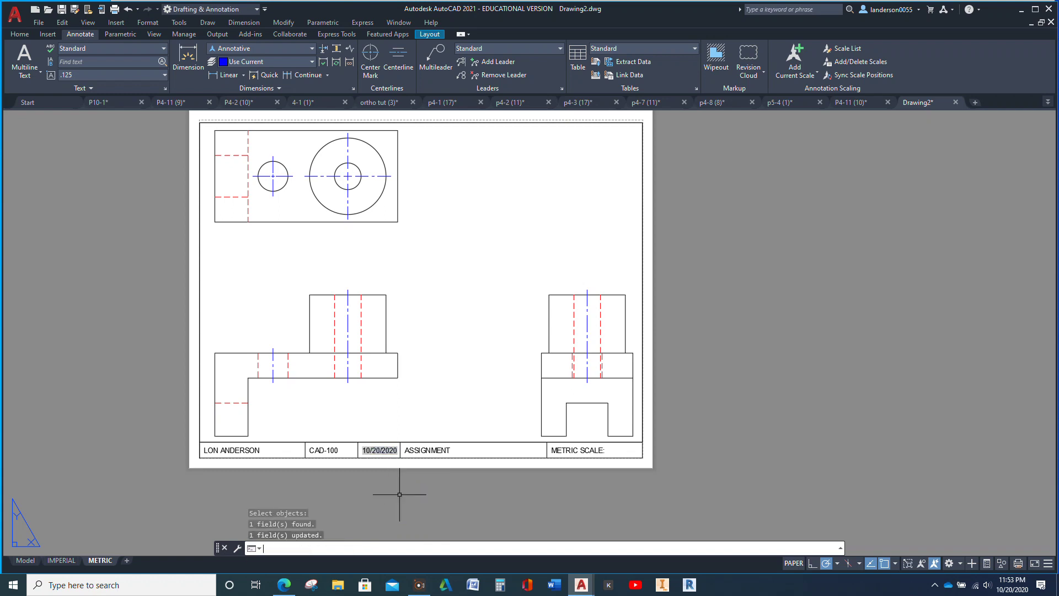